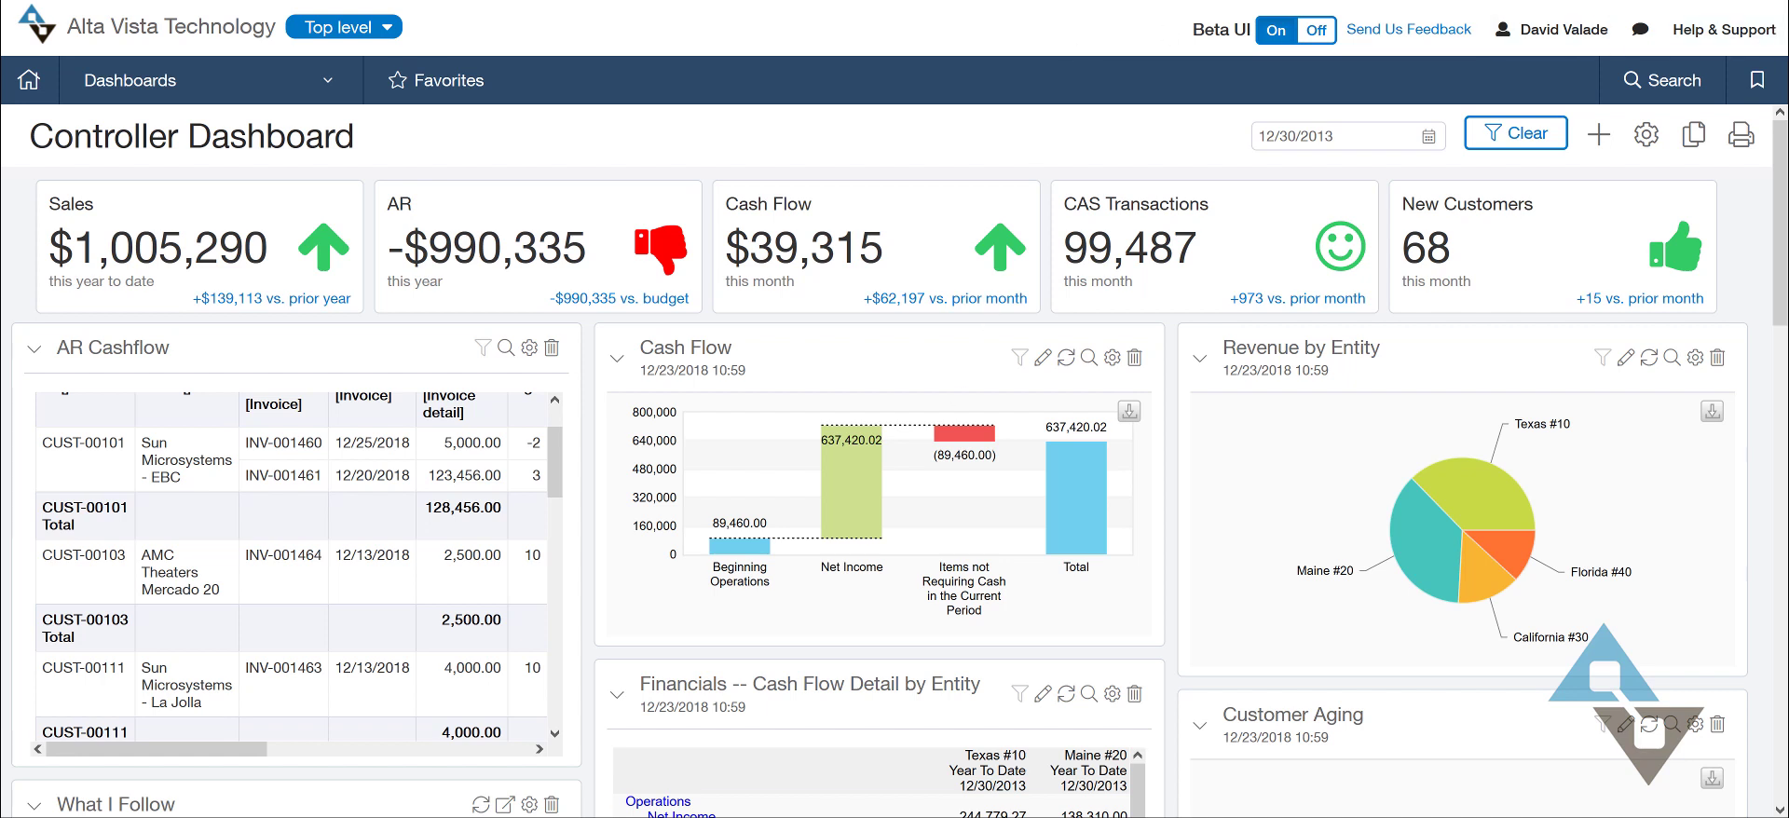
Switch to the Excel workbook and start the sample record in row 2 with customer AAA and invoice INV0123
{"action": "key", "text": "alt+Tab"}
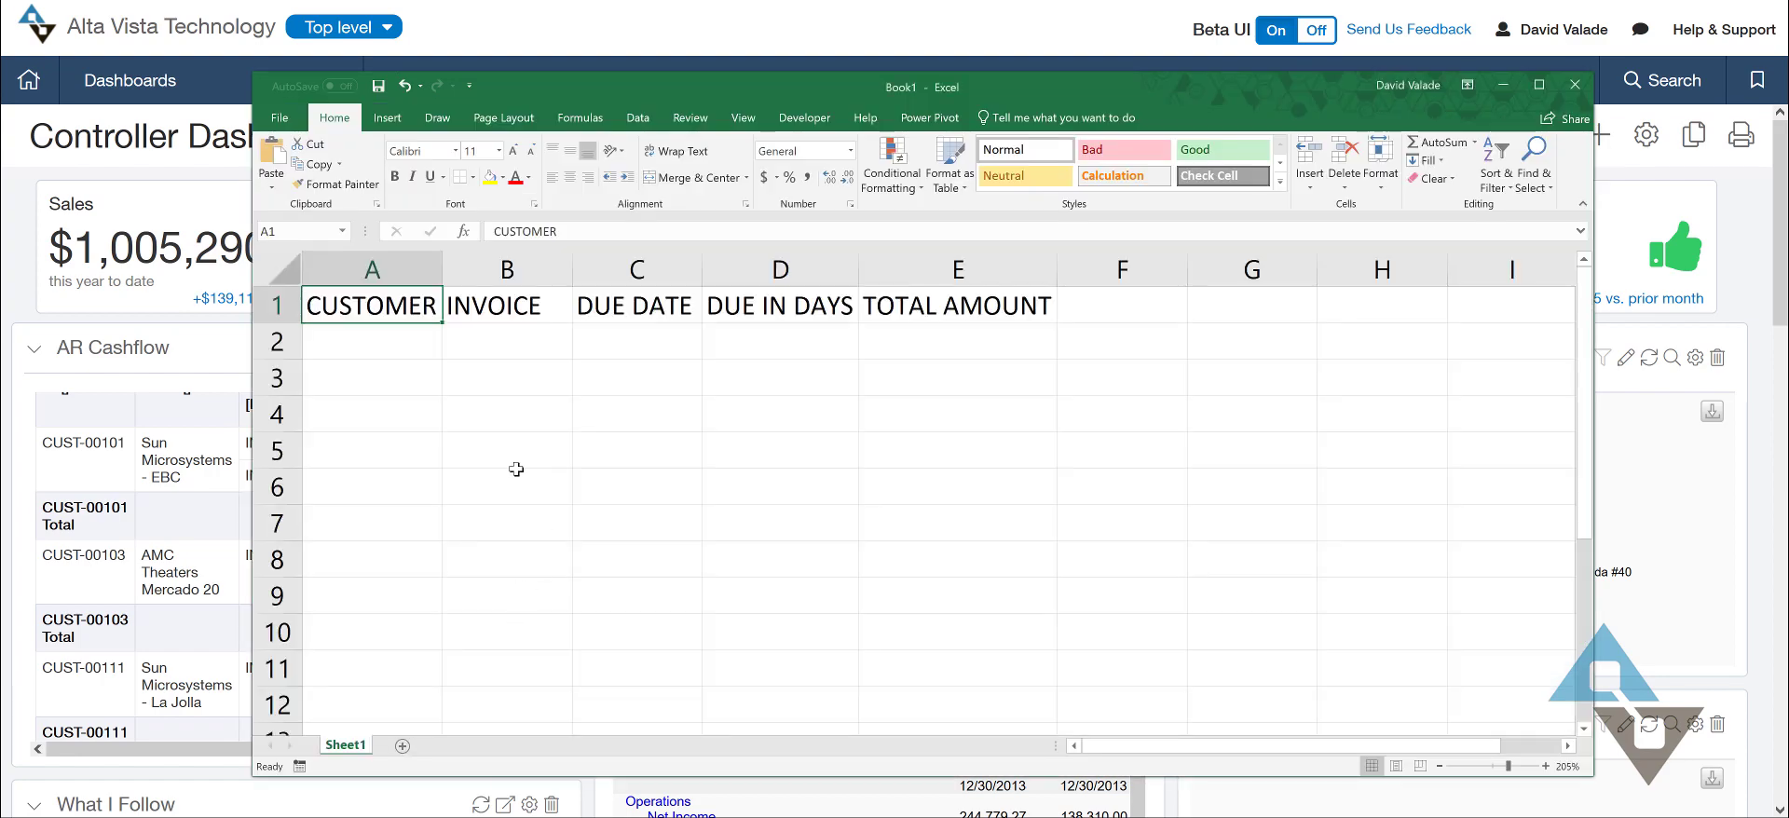
{"action": "left_click", "coordinate": [416, 345]}
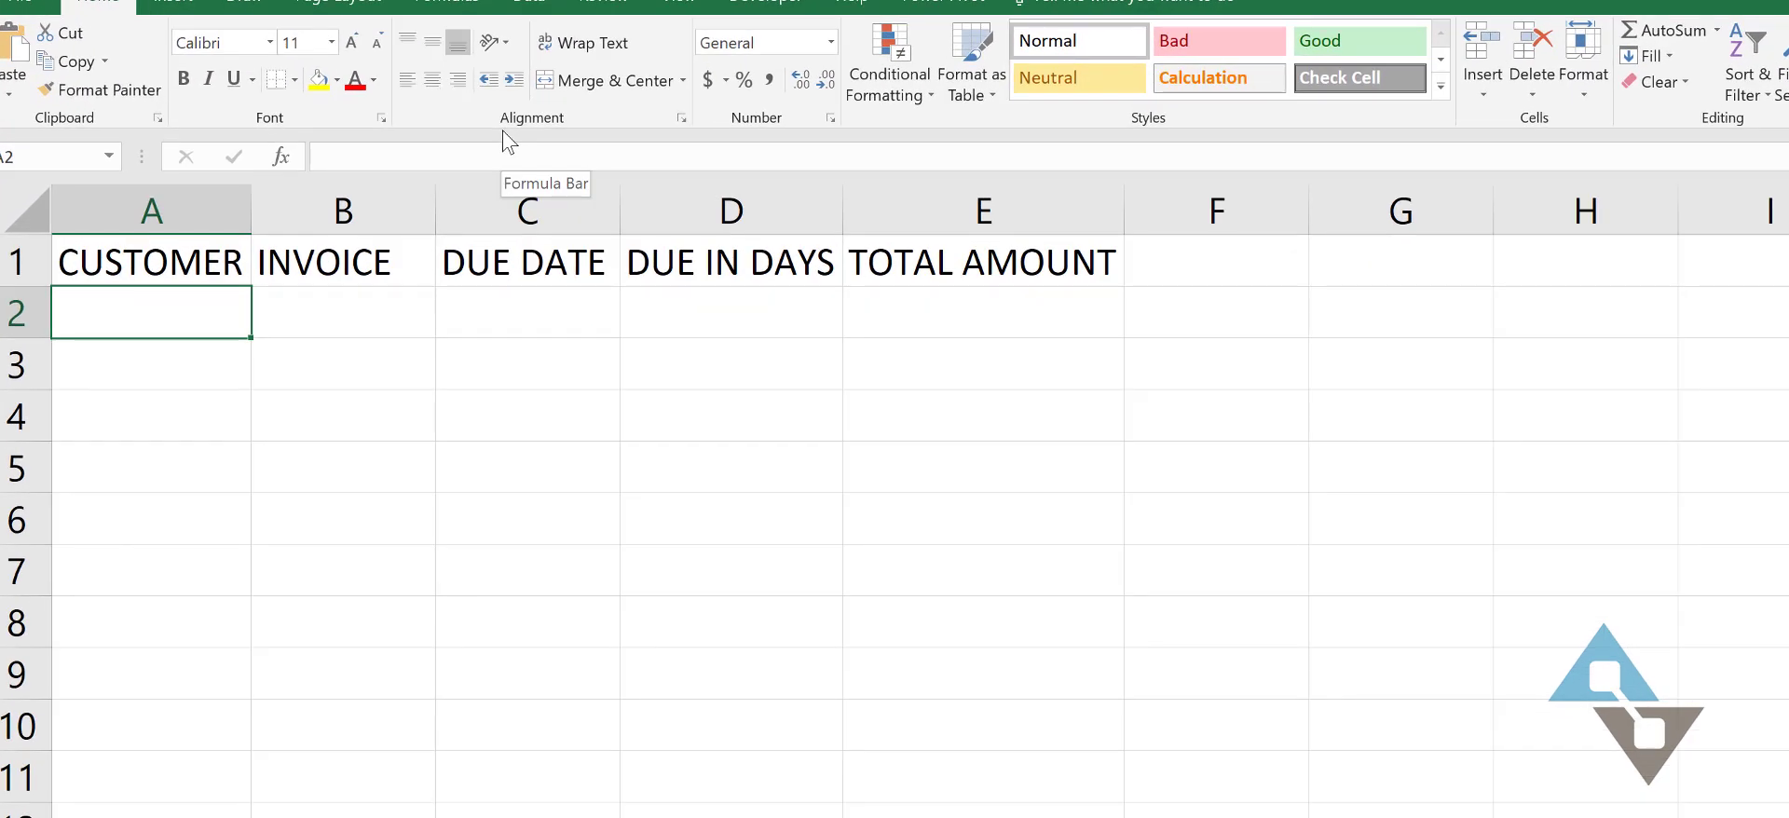
{"action": "type", "text": "AAA"}
{"action": "key", "text": "Return"}
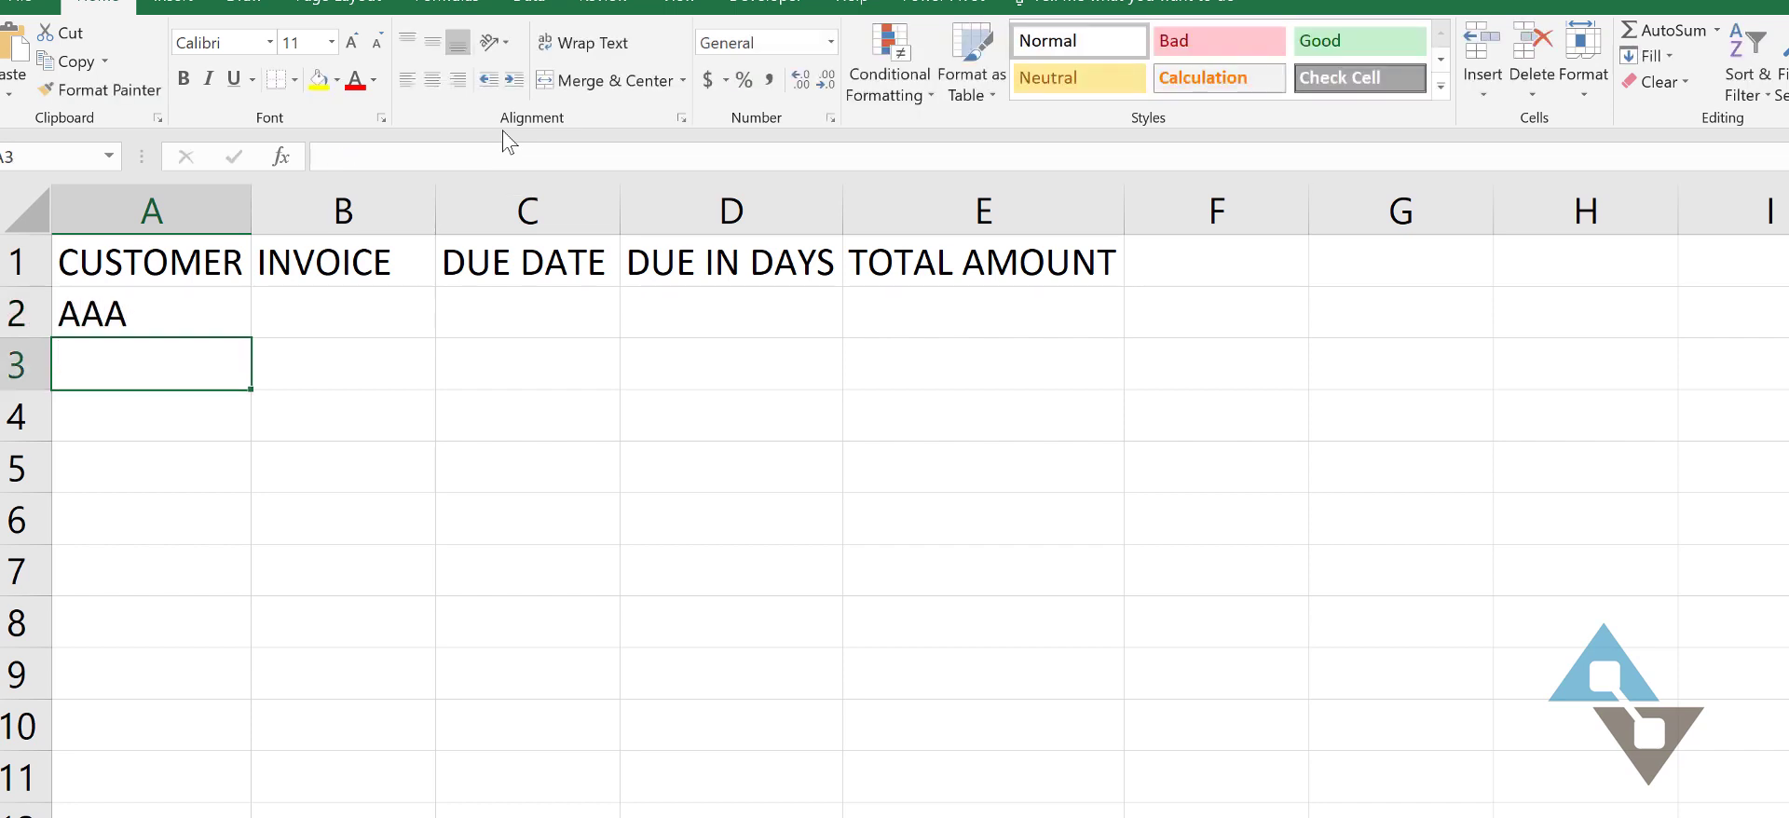
{"action": "key", "text": "Up"}
{"action": "key", "text": "Right"}
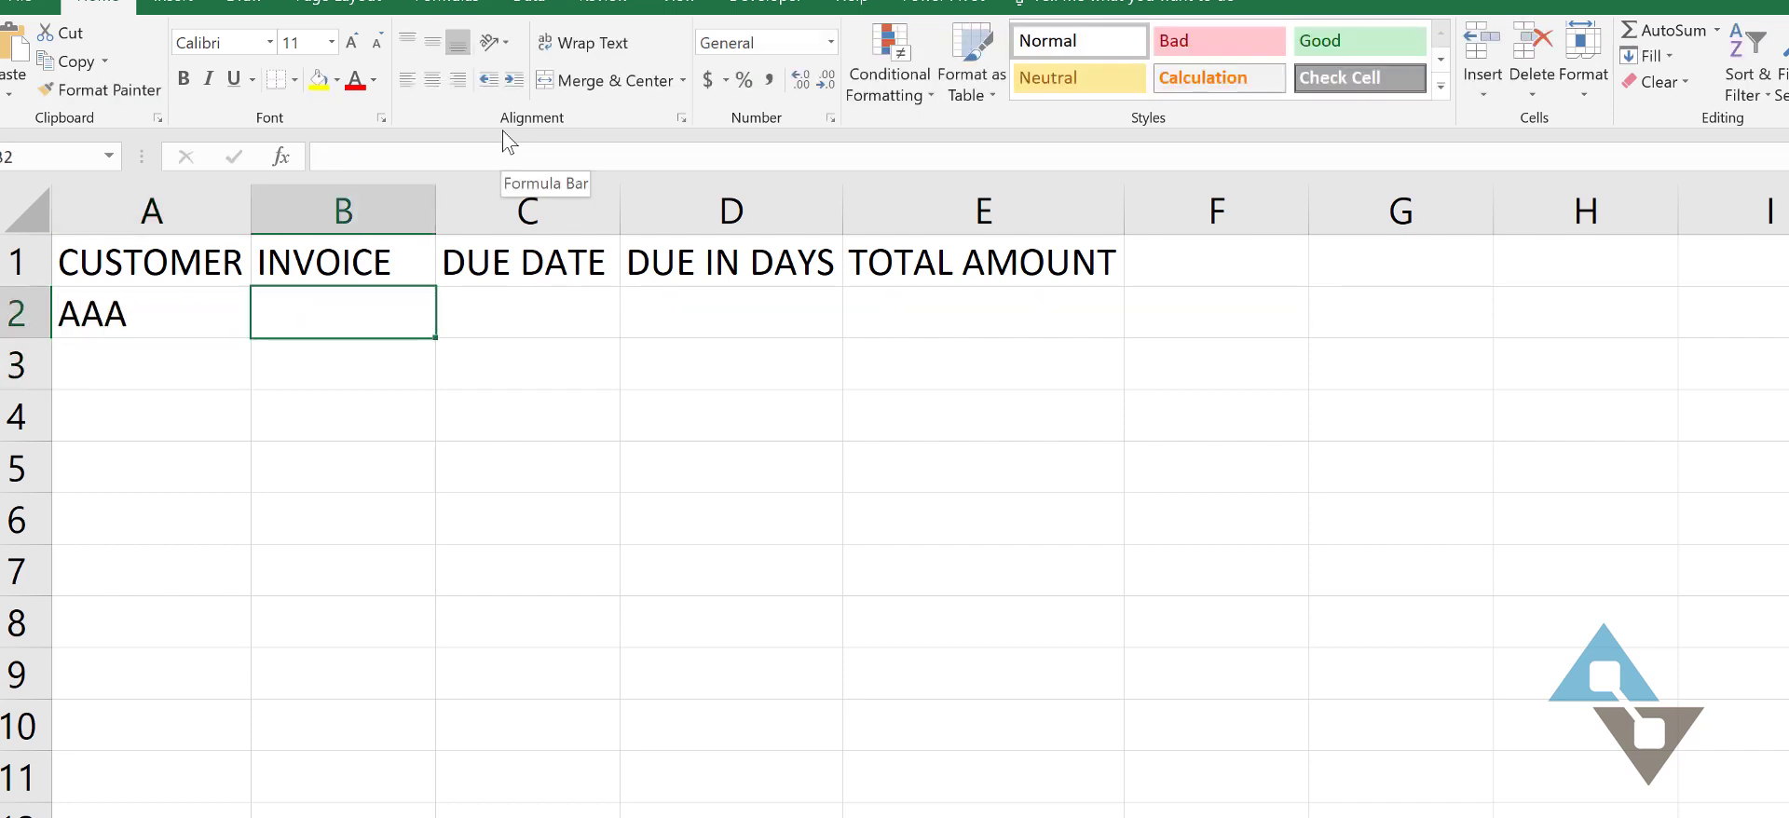
{"action": "type", "text": "INV0"}
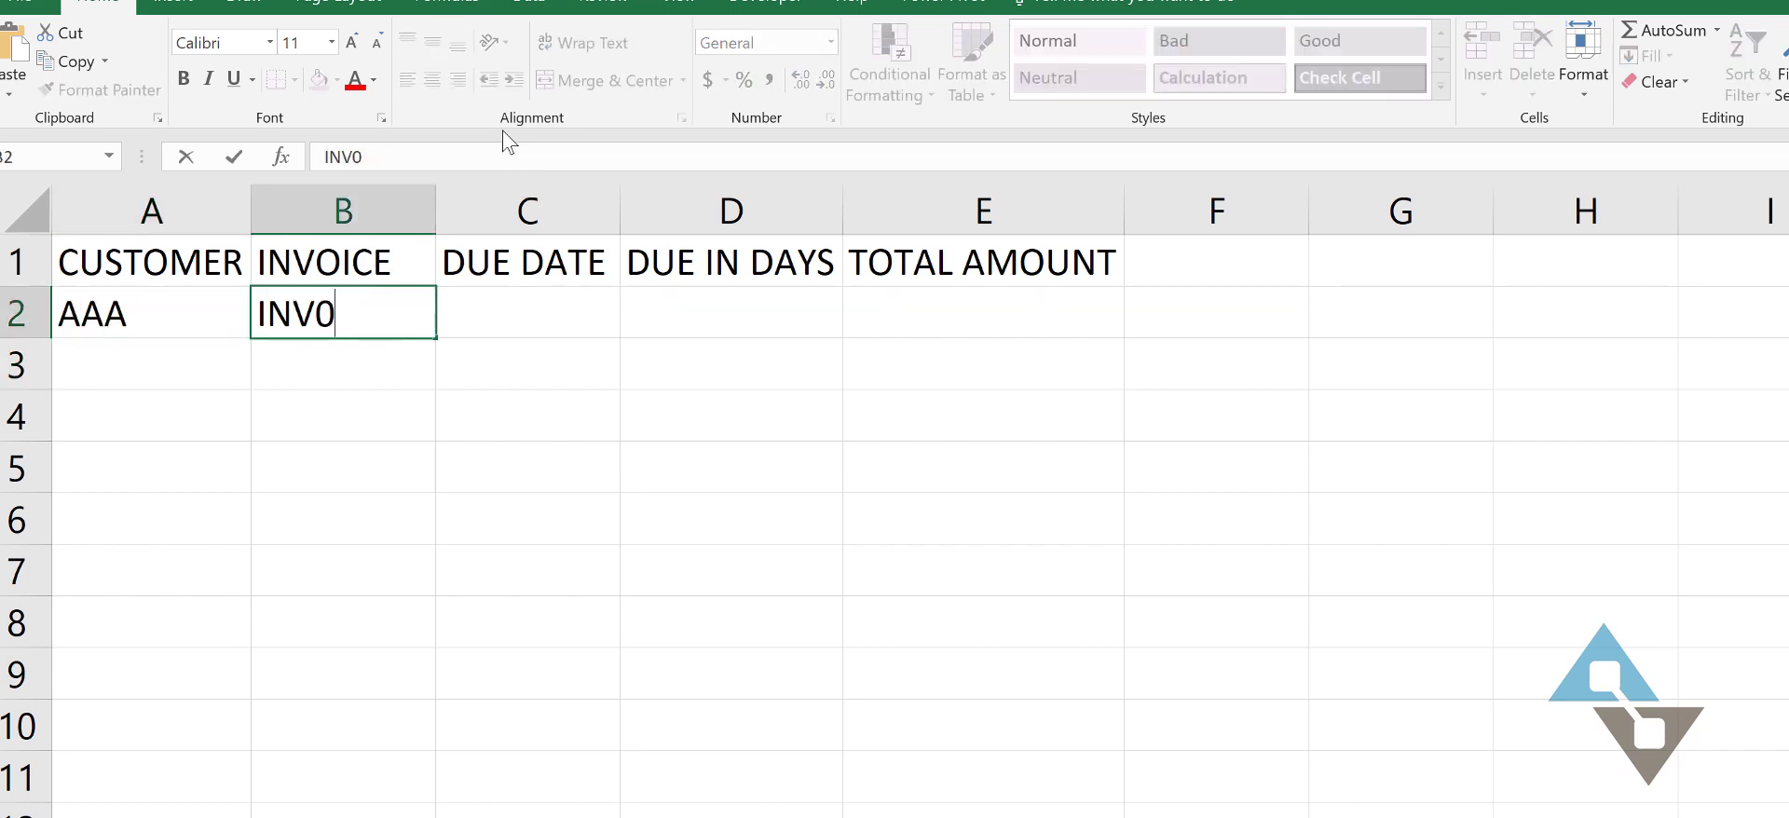
{"action": "type", "text": "123"}
{"action": "key", "text": "Tab"}
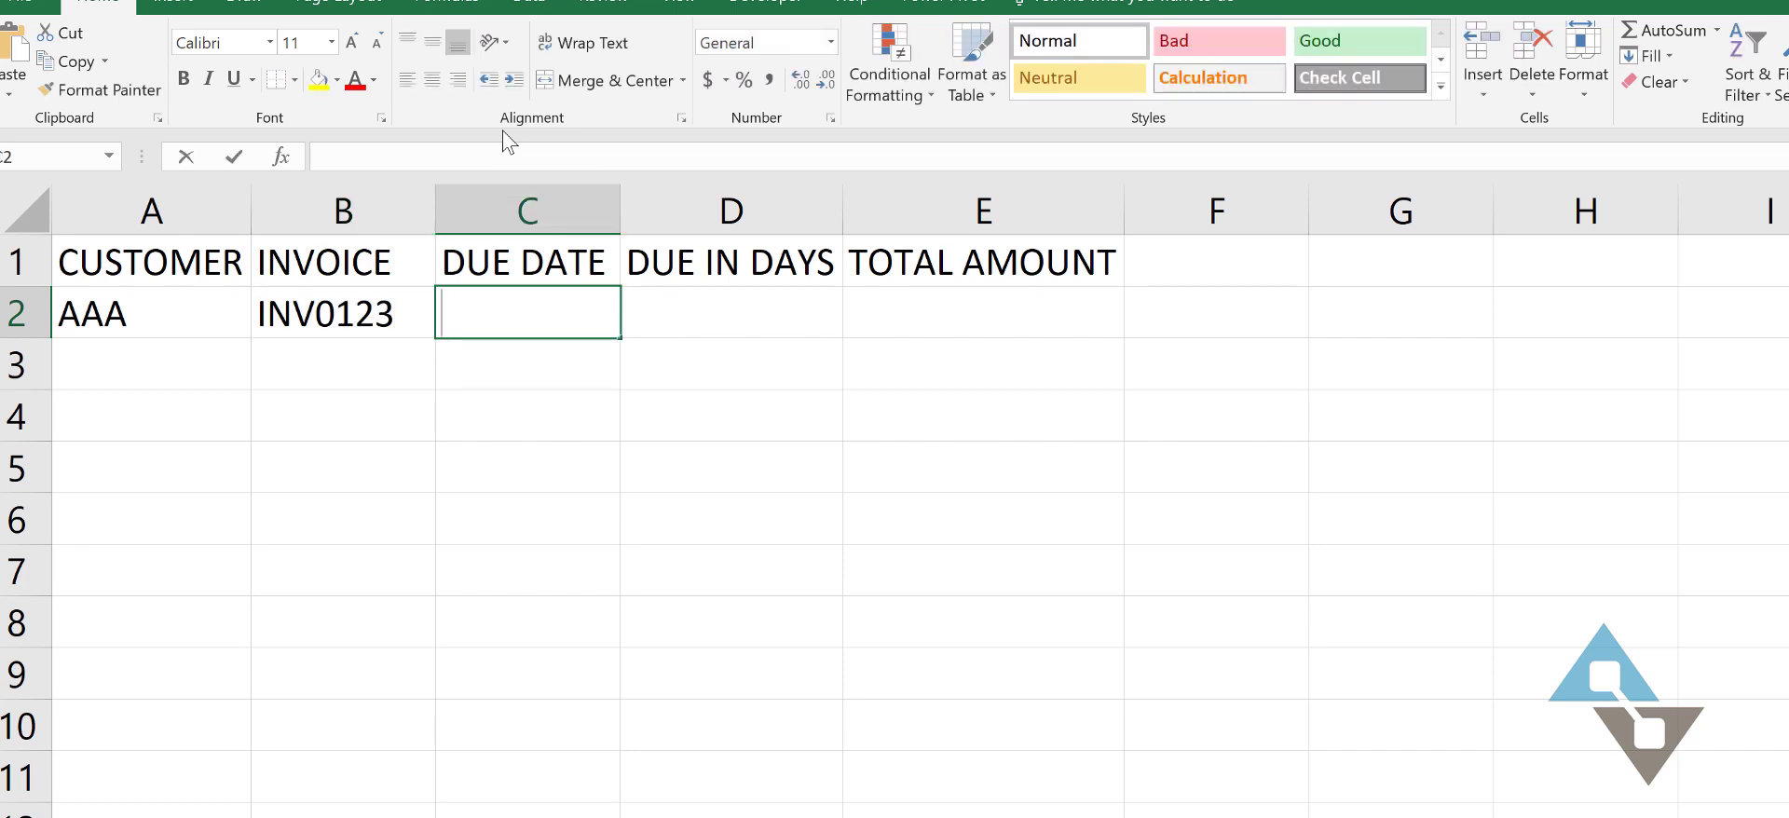
Complete row 2 with due date 12/23/2018, -9 for due in days and a total amount of 9000
{"action": "type", "text": "12/23/2018"}
{"action": "key", "text": "Tab"}
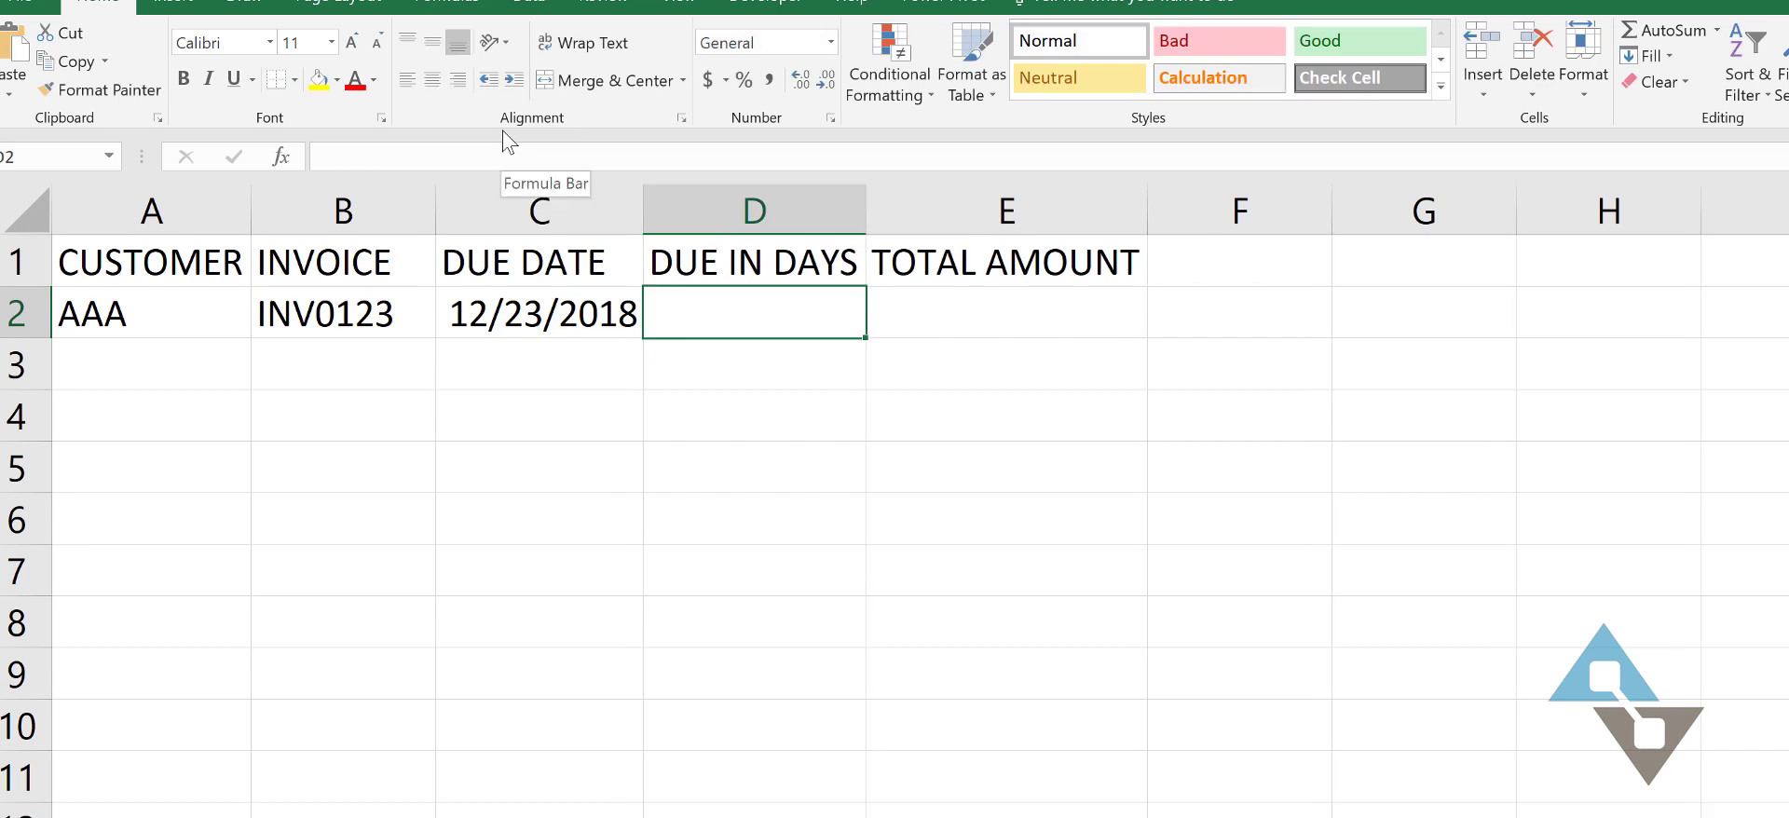
{"action": "type", "text": "-9"}
{"action": "key", "text": "ctrl+Return"}
{"action": "key", "text": "Tab"}
{"action": "type", "text": "9000"}
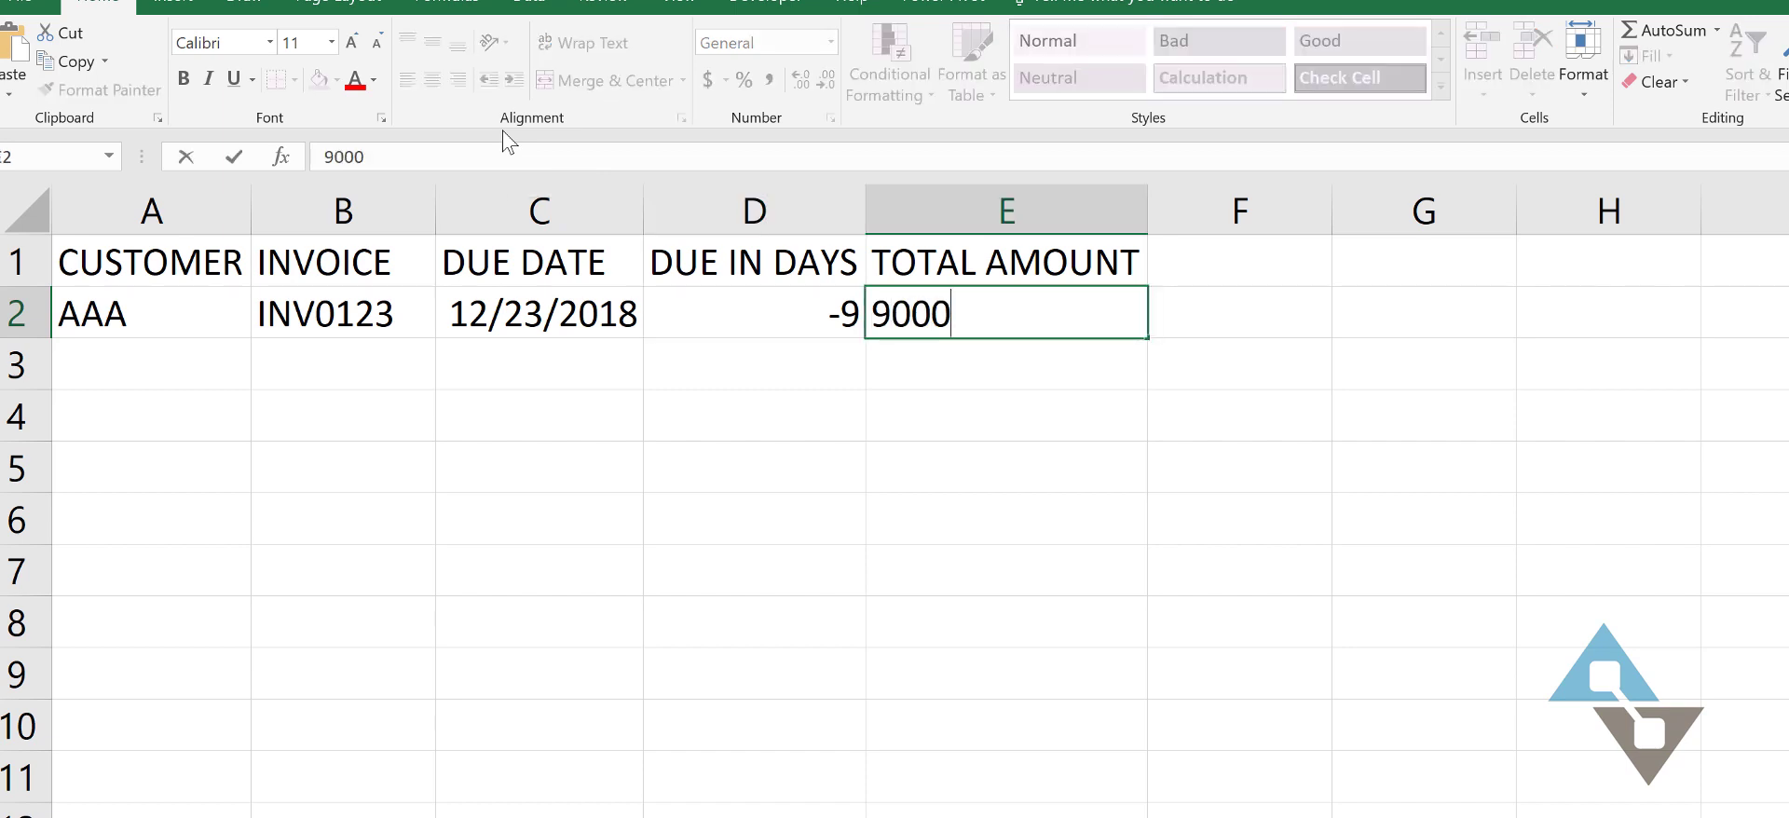
{"action": "key", "text": "Return"}
Add the column headings DUE IN 7 in F1 and 14 in G1, following TOTAL AMOUNT
{"action": "key", "text": "Up"}
{"action": "key", "text": "Right"}
{"action": "key", "text": "Down"}
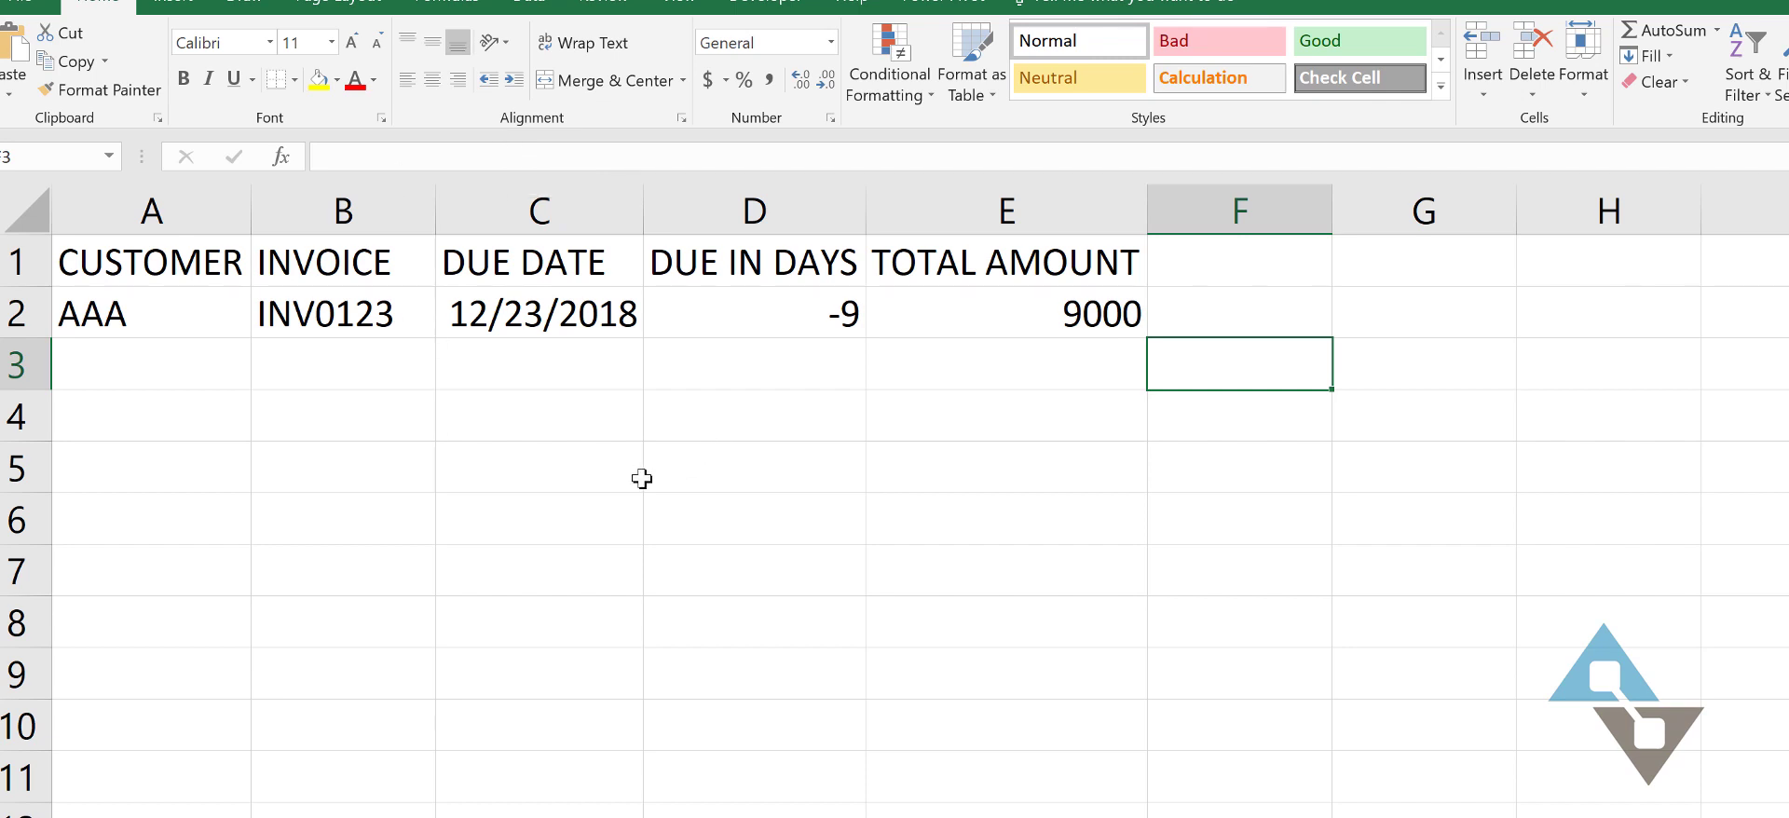
{"action": "key", "text": "Up"}
{"action": "key", "text": "Up"}
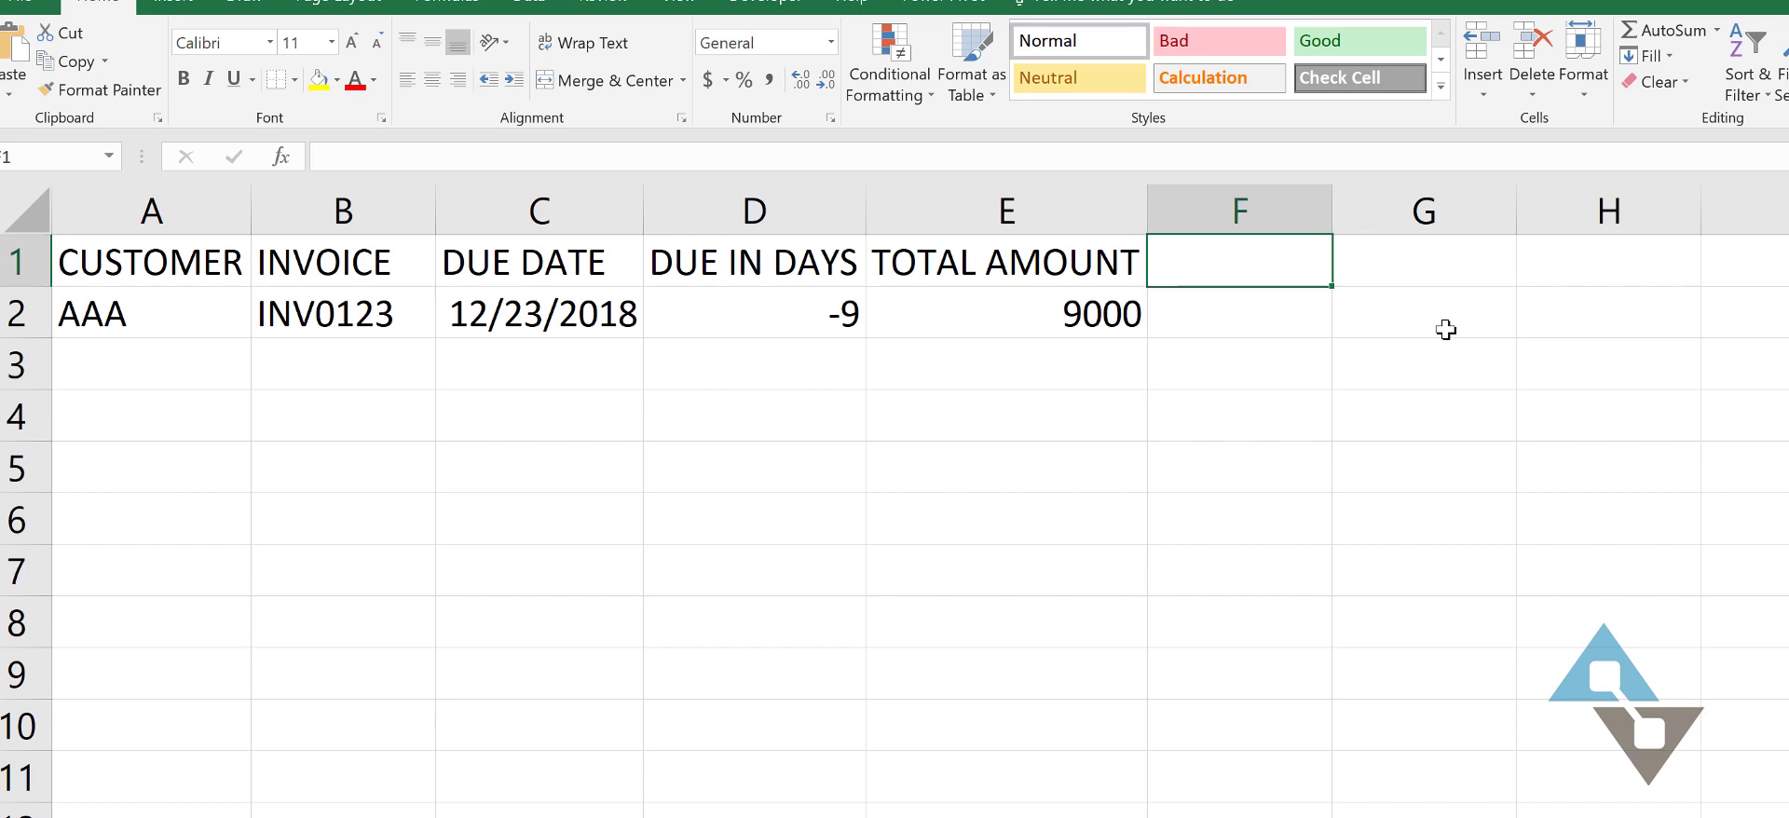
{"action": "type", "text": "DUE "}
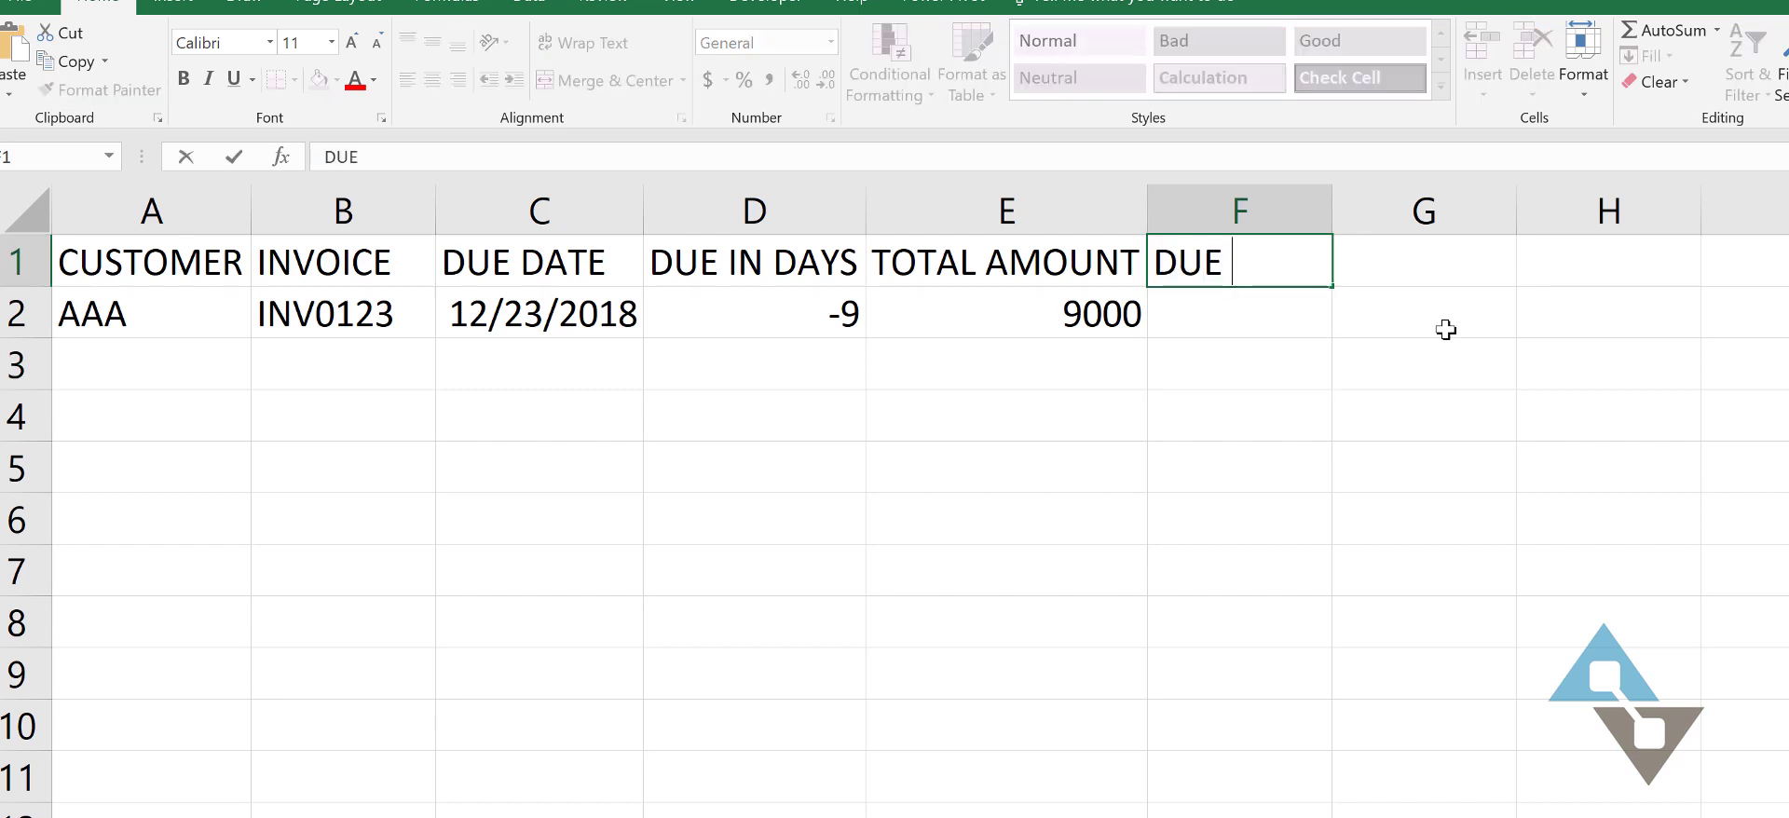
{"action": "type", "text": "IN 7"}
{"action": "key", "text": "Return"}
{"action": "key", "text": "Up"}
{"action": "key", "text": "Right"}
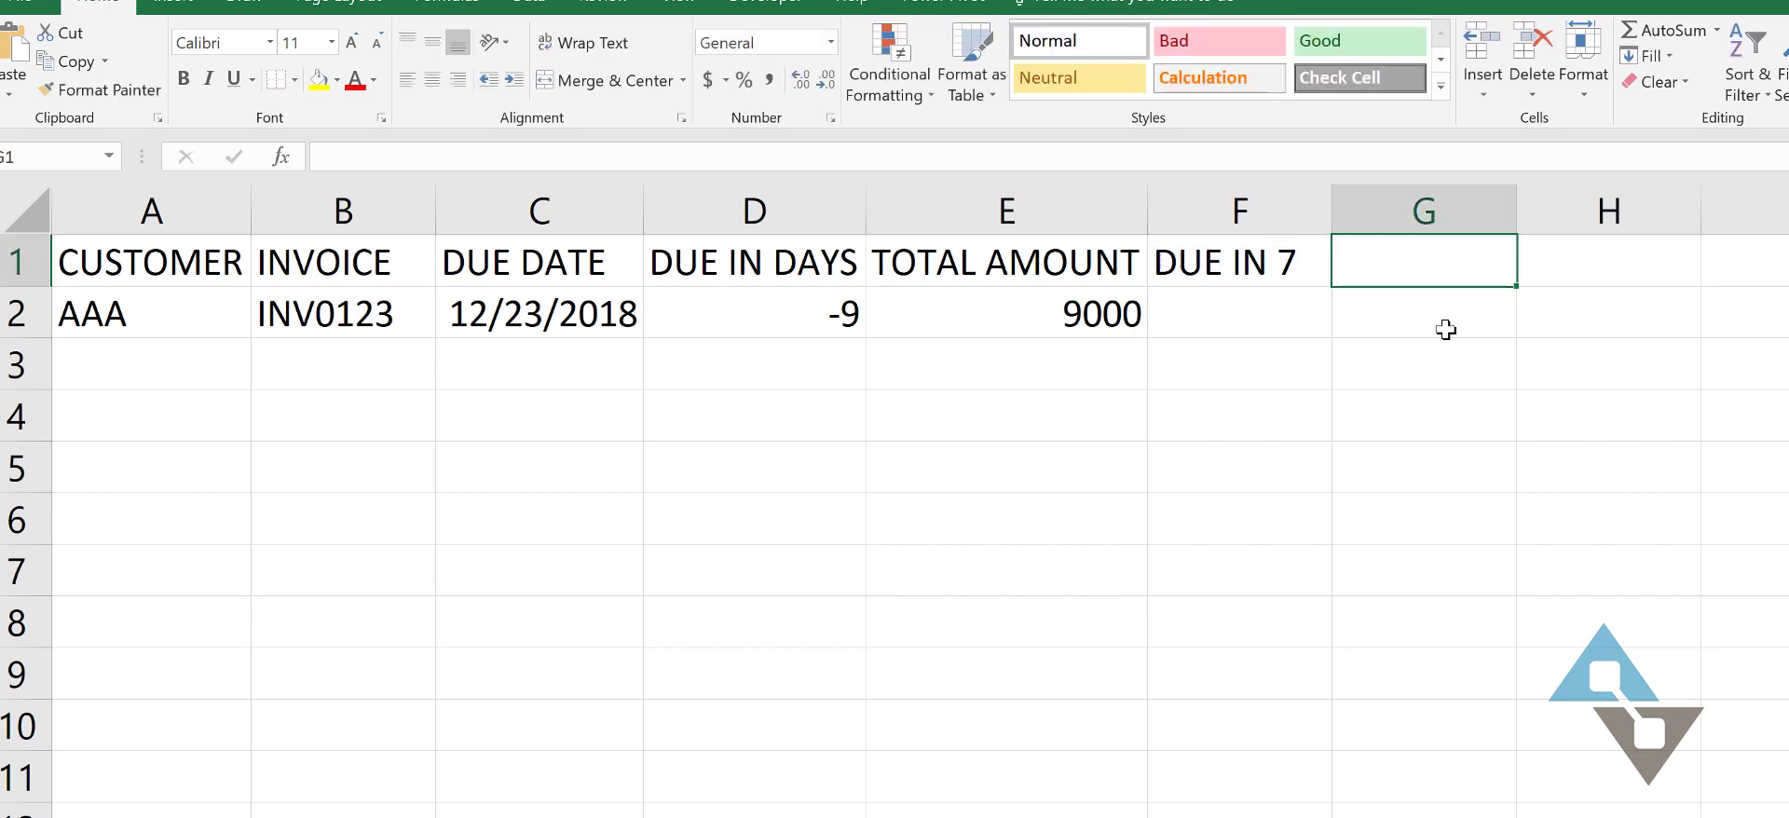
{"action": "type", "text": "14"}
{"action": "key", "text": "Return"}
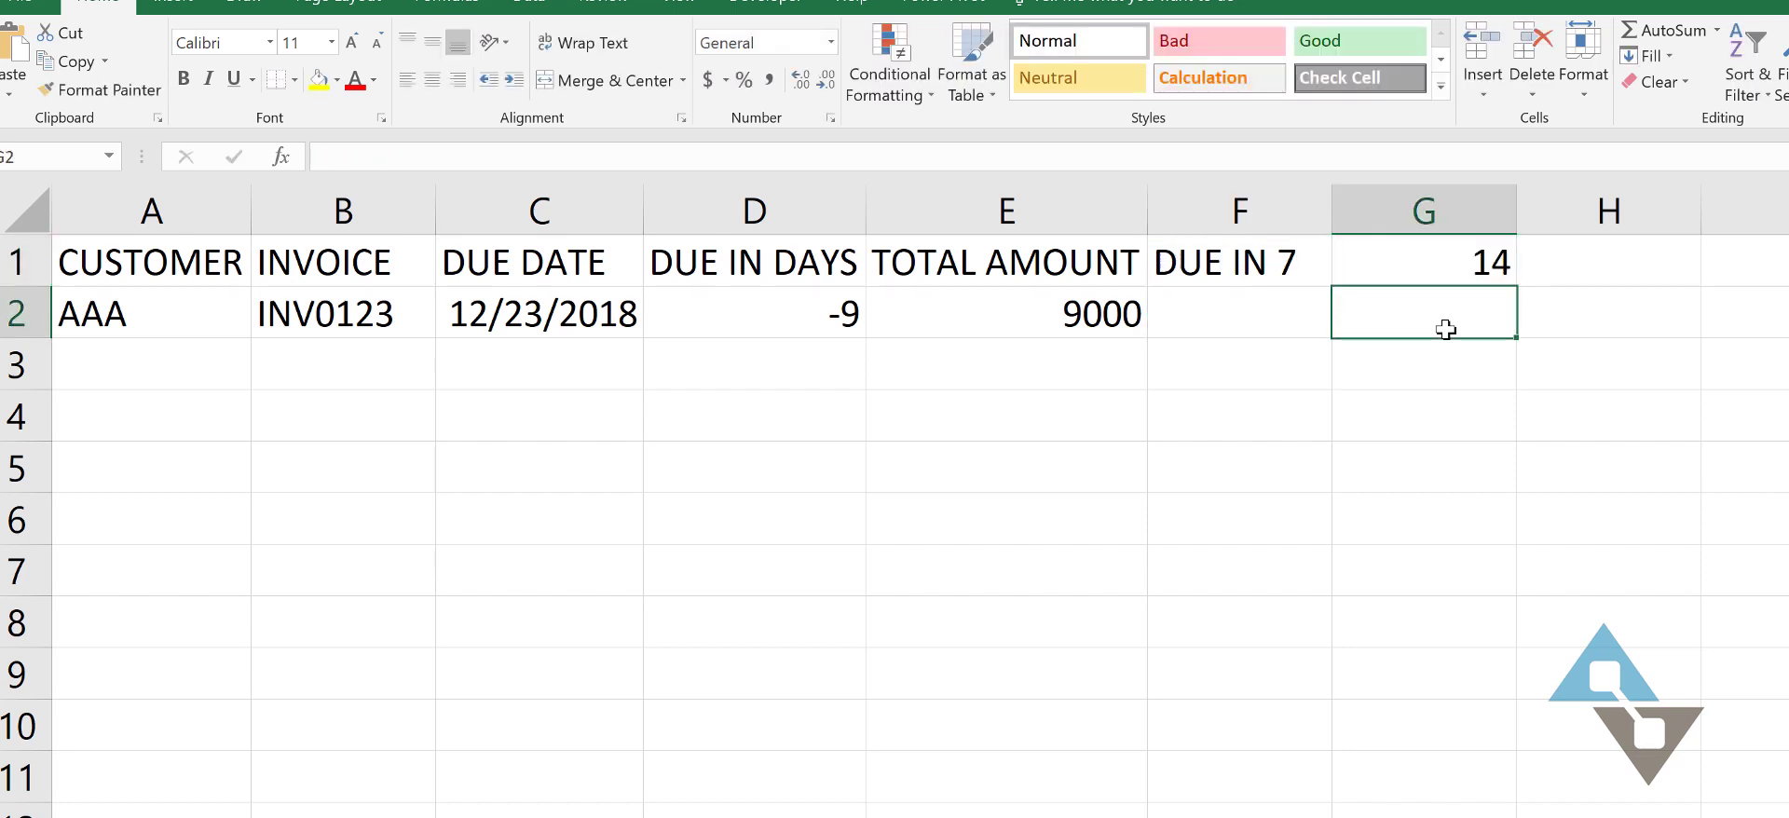
{"action": "key", "text": "Left"}
{"action": "key", "text": "Right"}
{"action": "key", "text": "Right"}
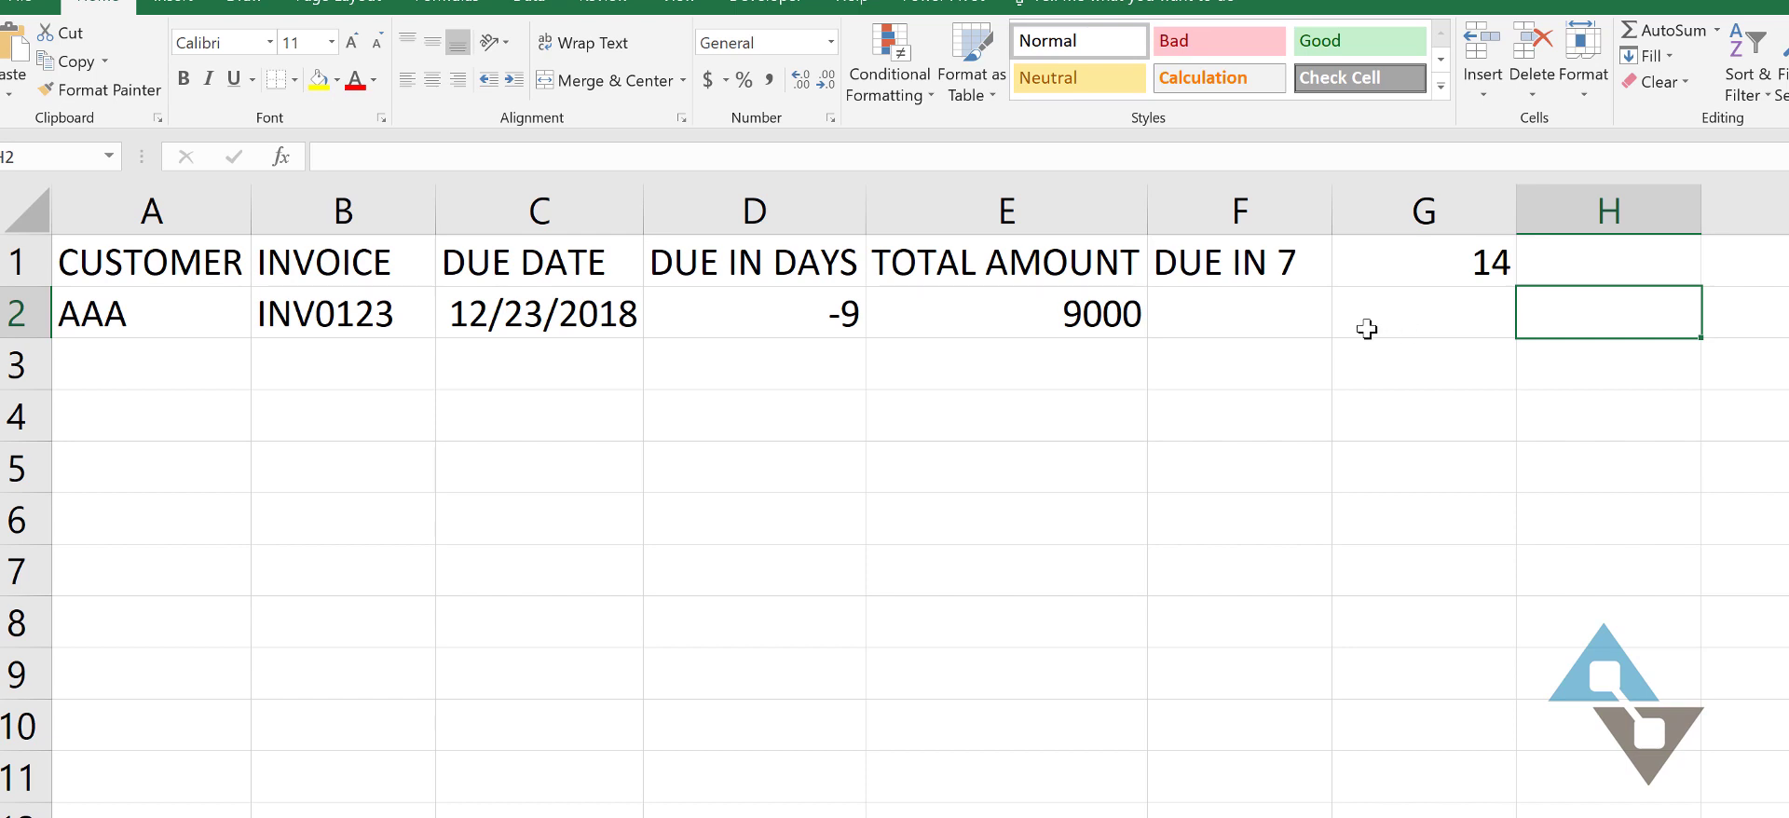
{"action": "left_click_drag", "start_coordinate": [1315, 220], "coordinate": [1422, 212]}
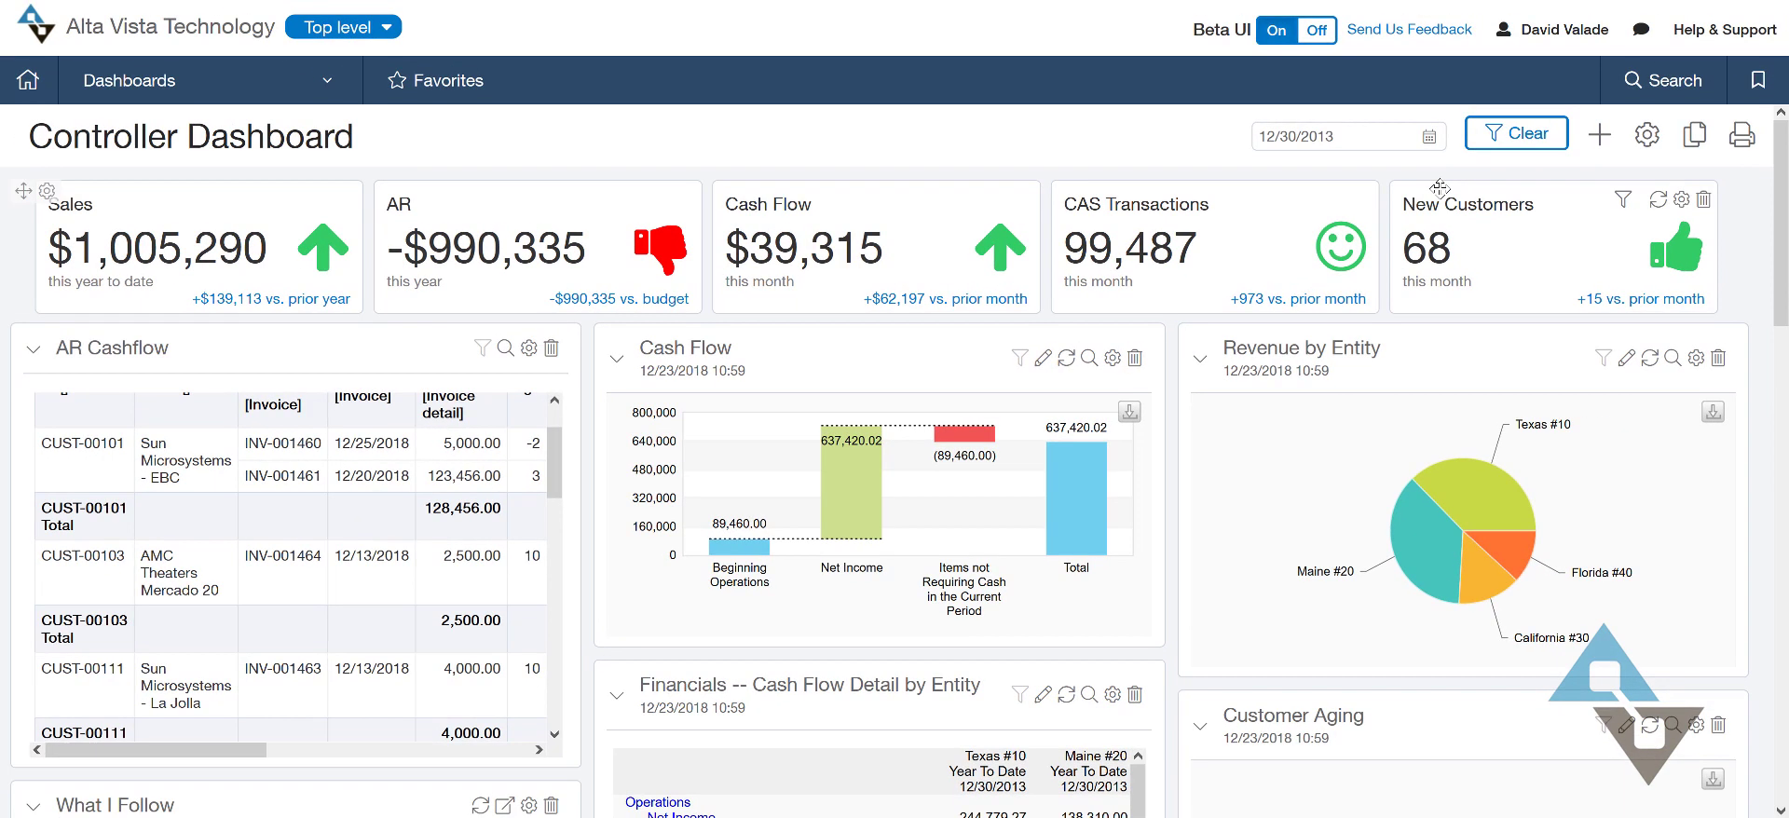
In Sage Intacct, start a new interactive custom report and dismiss the welcome message
{"action": "left_click", "coordinate": [183, 88]}
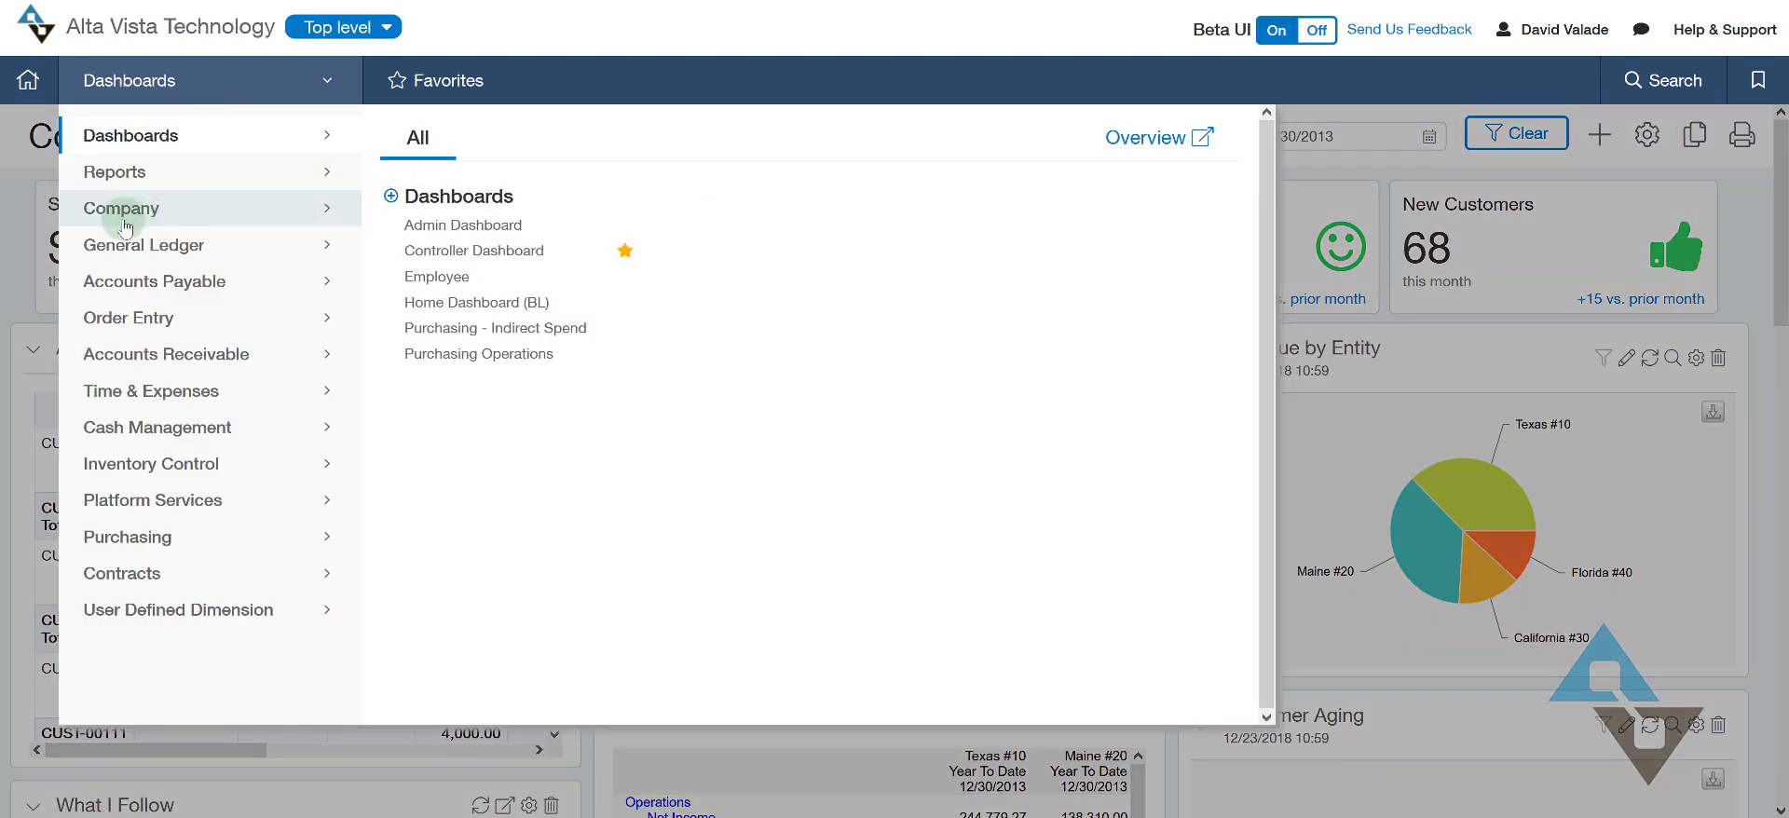
{"action": "left_click", "coordinate": [122, 181]}
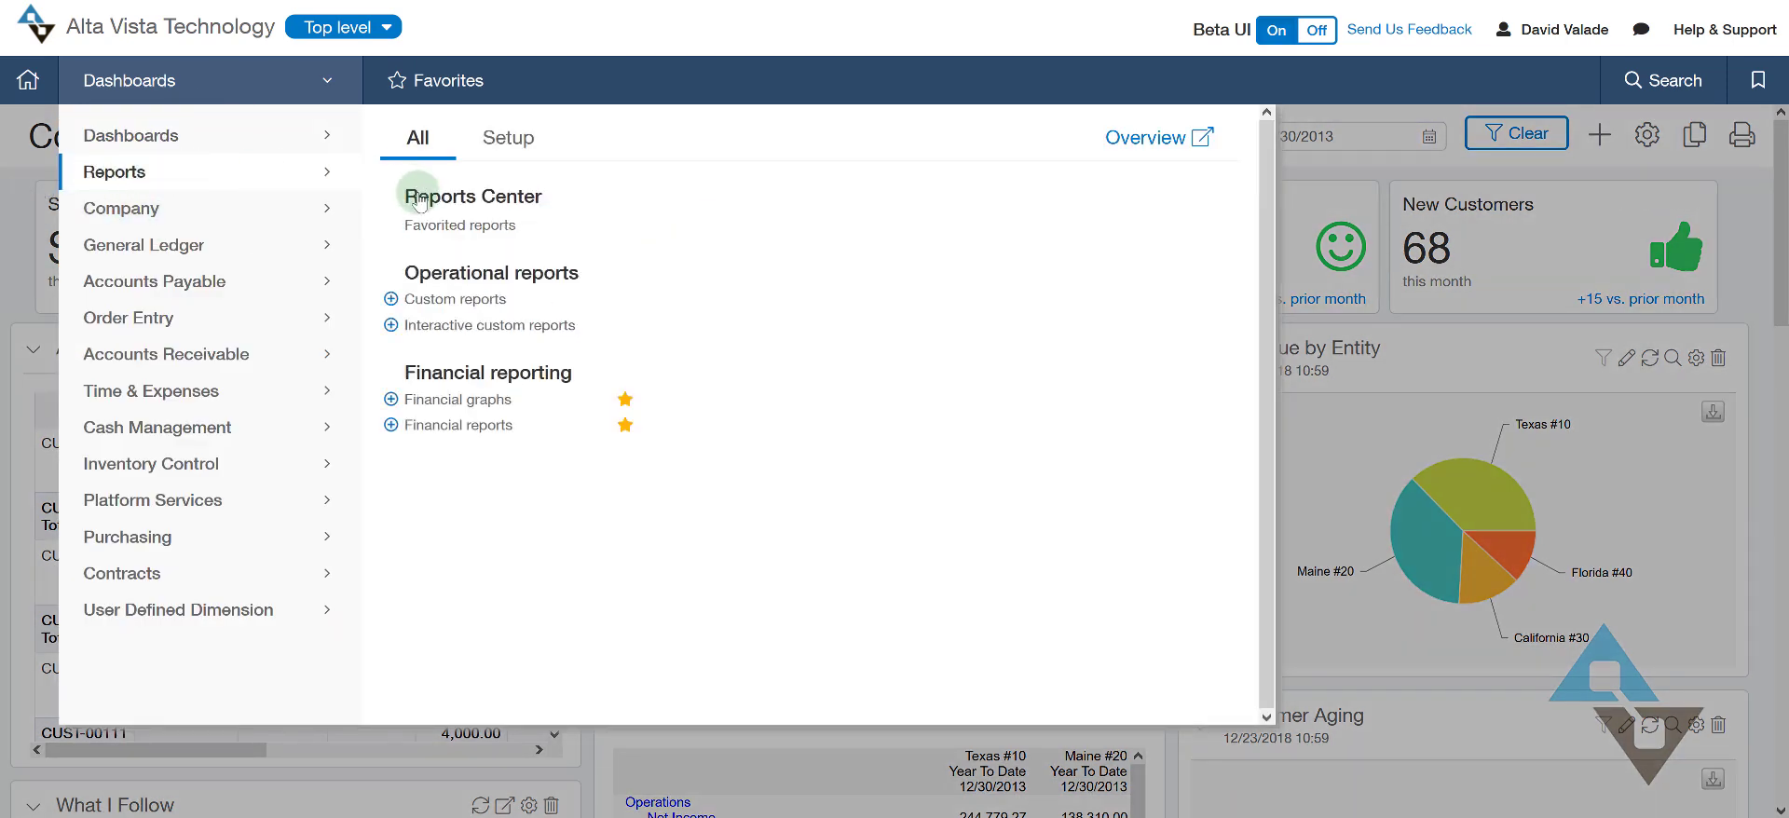
{"action": "left_click", "coordinate": [391, 326]}
{"action": "left_click", "coordinate": [886, 298]}
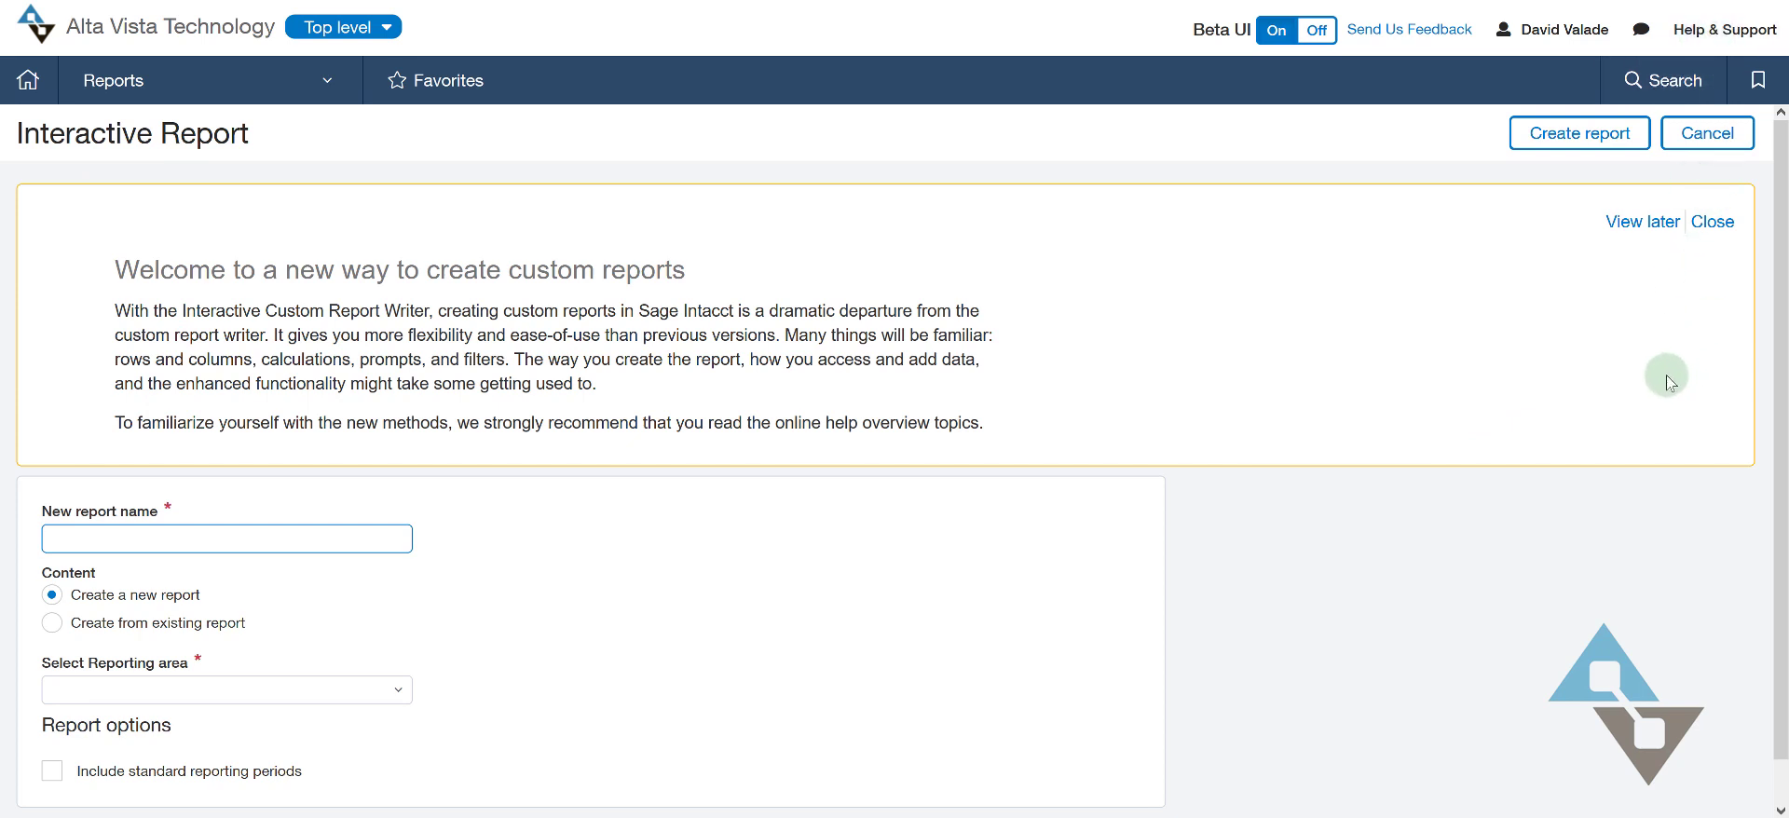
{"action": "left_click", "coordinate": [1713, 222]}
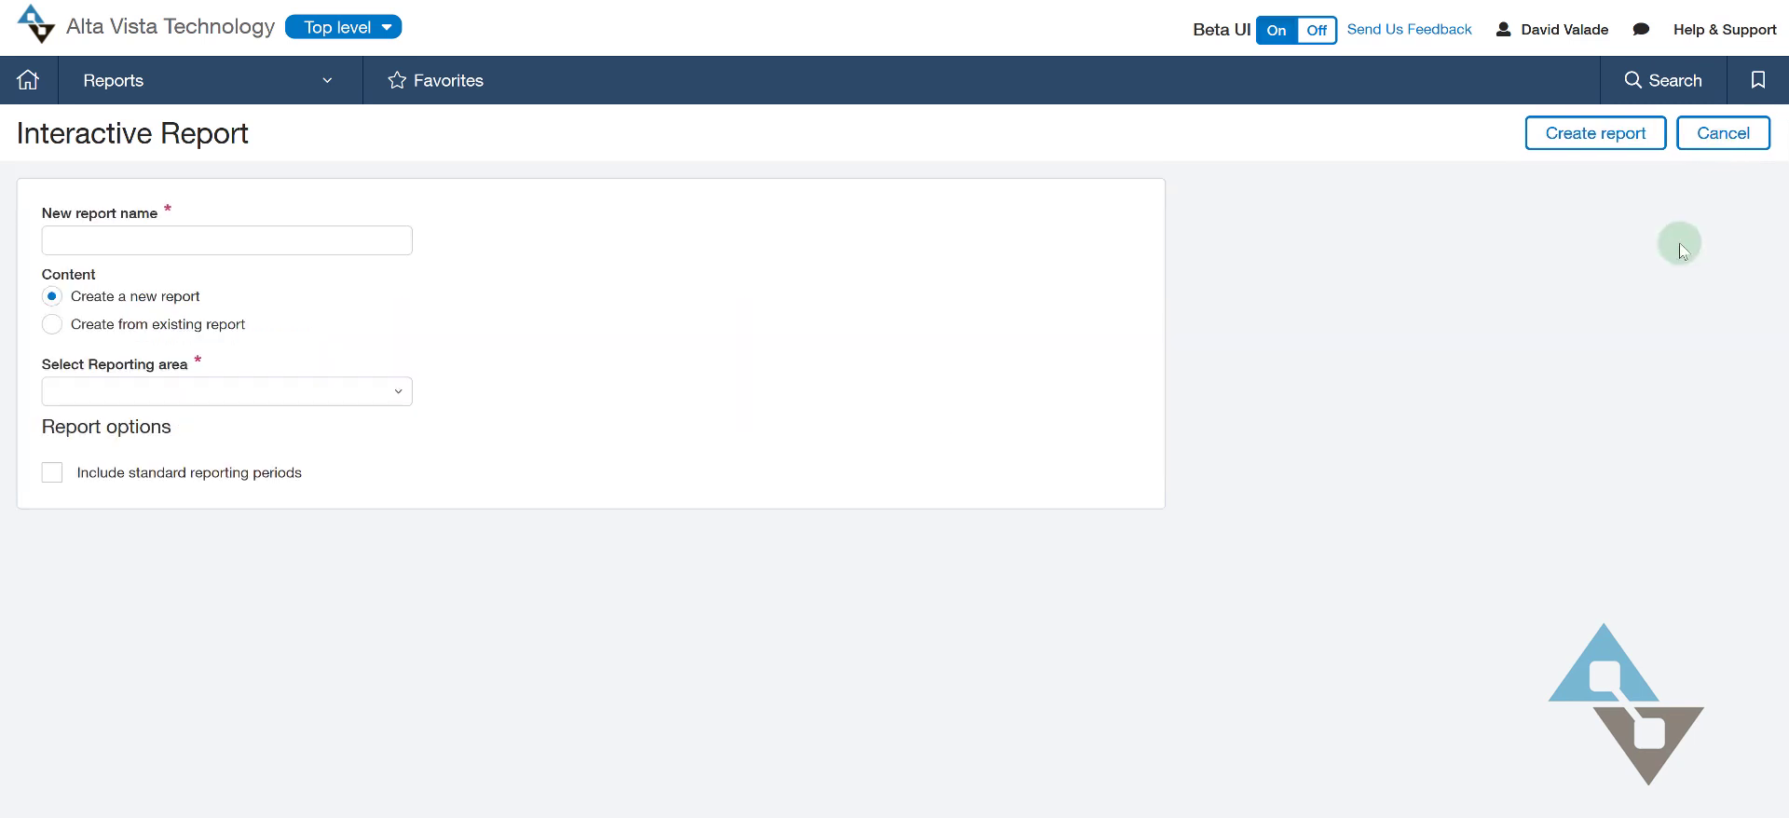
Name the new interactive report AR Cash Report
{"action": "left_click", "coordinate": [314, 239]}
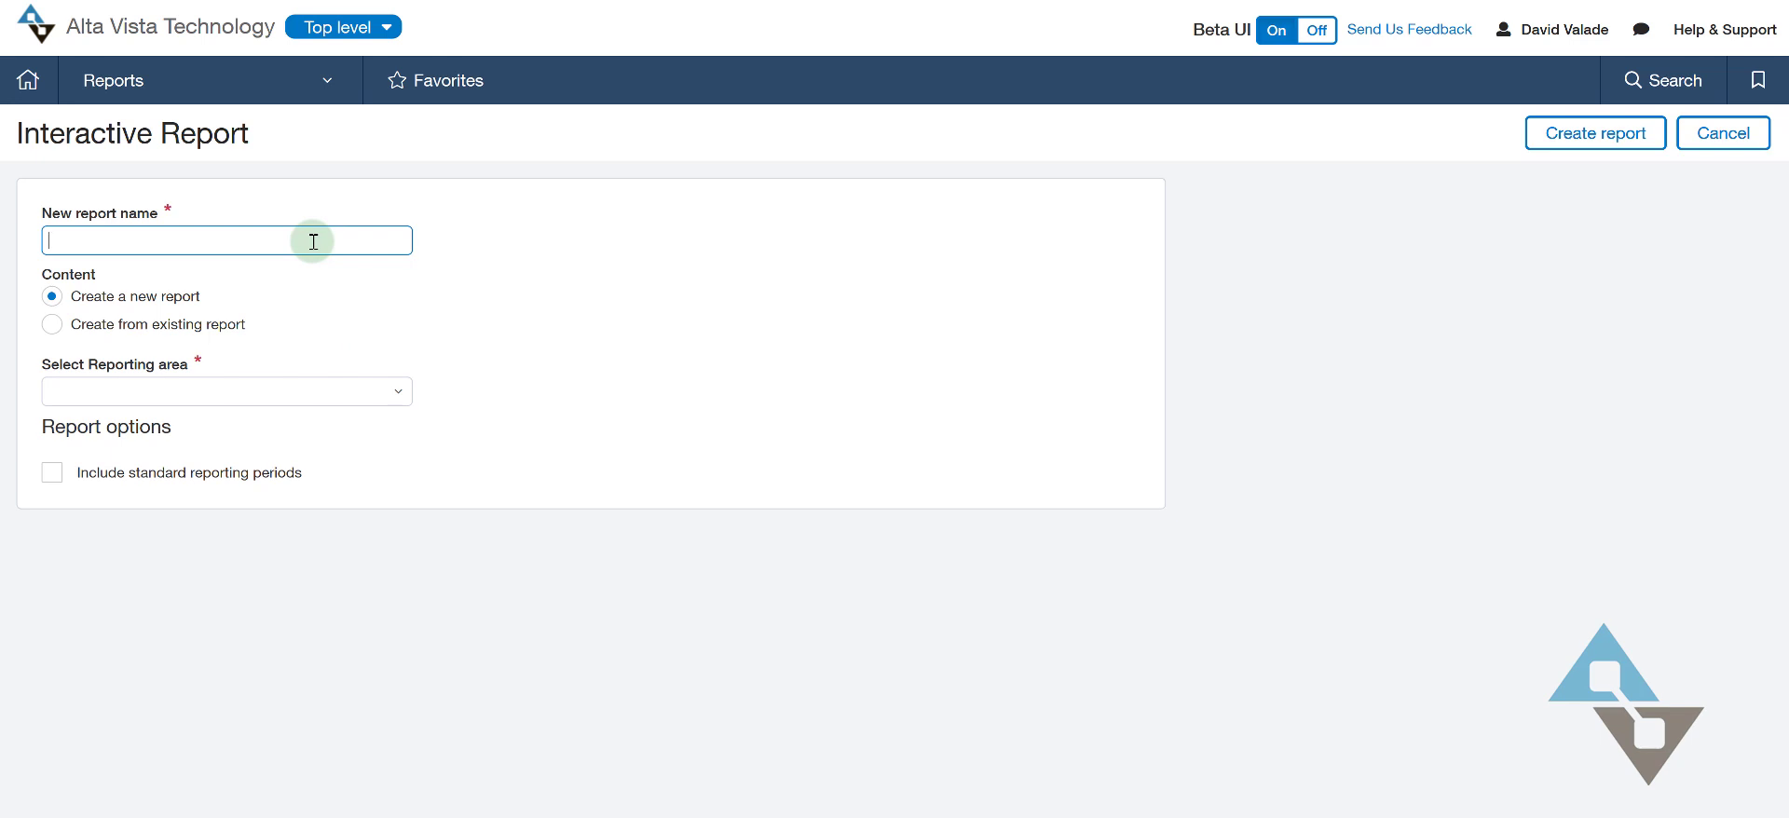
{"action": "type", "text": "Al"}
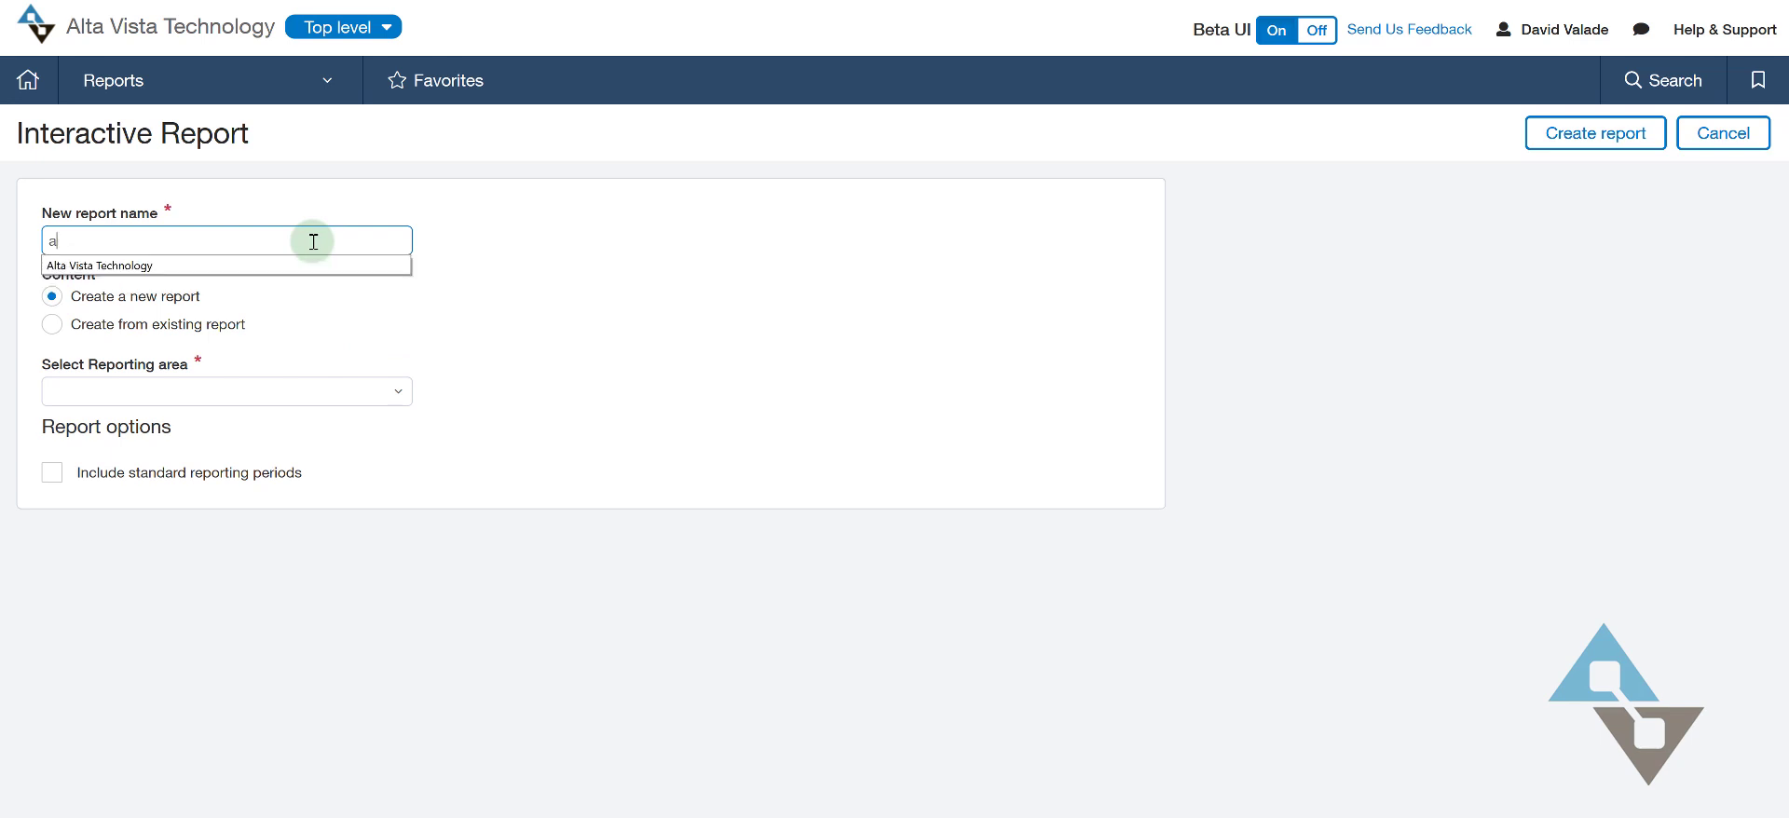
{"action": "key", "text": "BackSpace"}
{"action": "key", "text": "BackSpace"}
{"action": "type", "text": "AR Cah"}
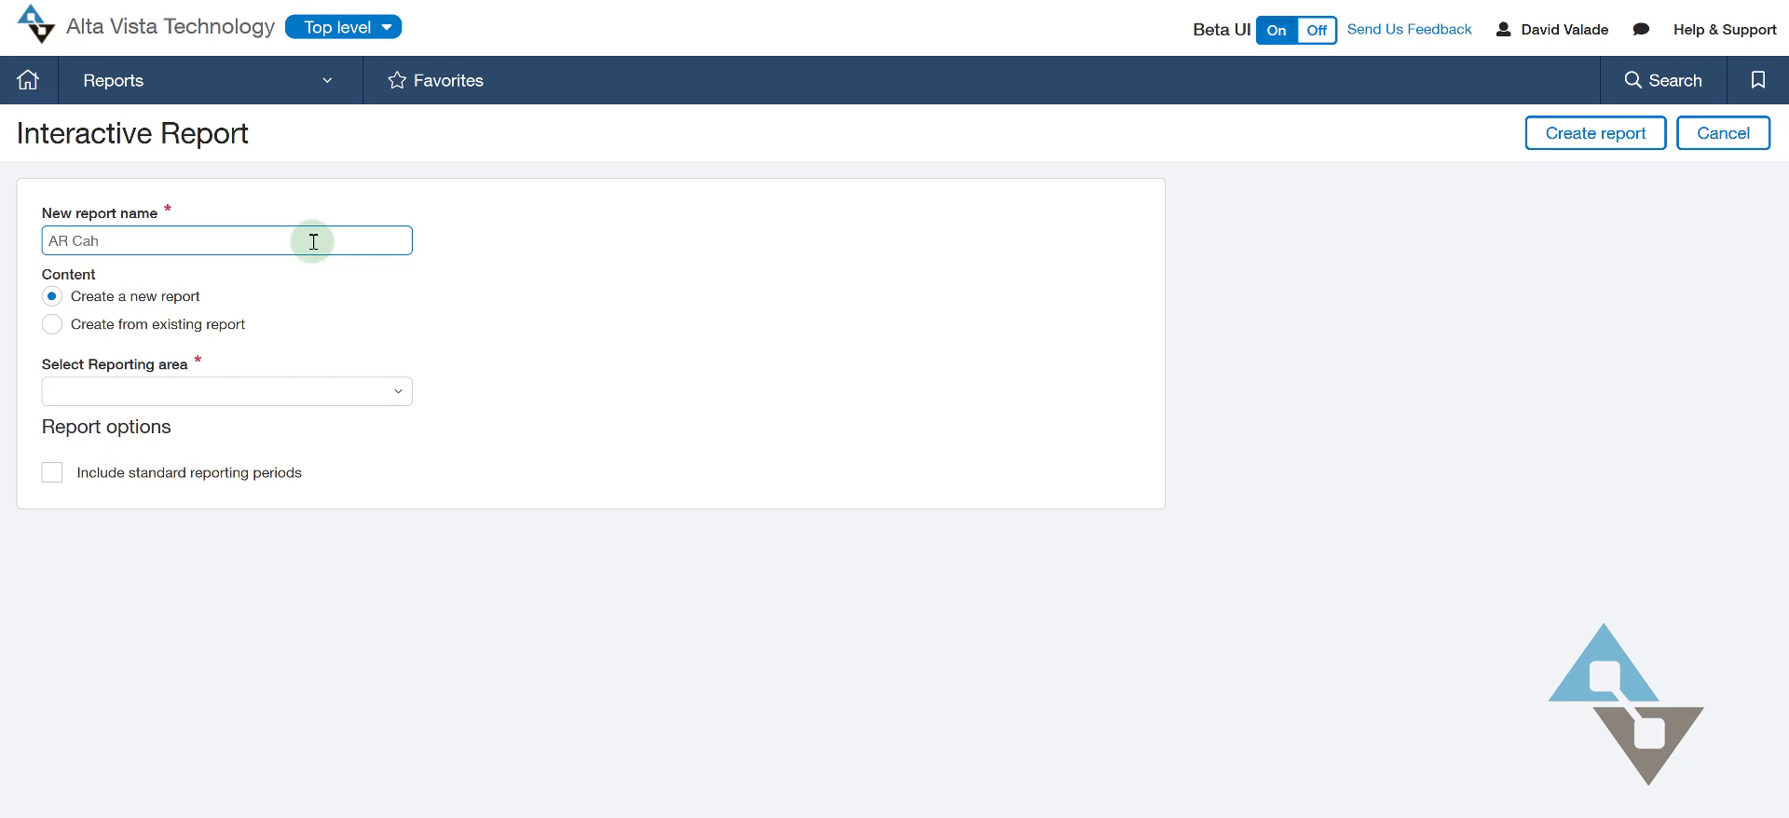
{"action": "key", "text": "BackSpace"}
{"action": "type", "text": "sh Report"}
{"action": "key", "text": "Tab"}
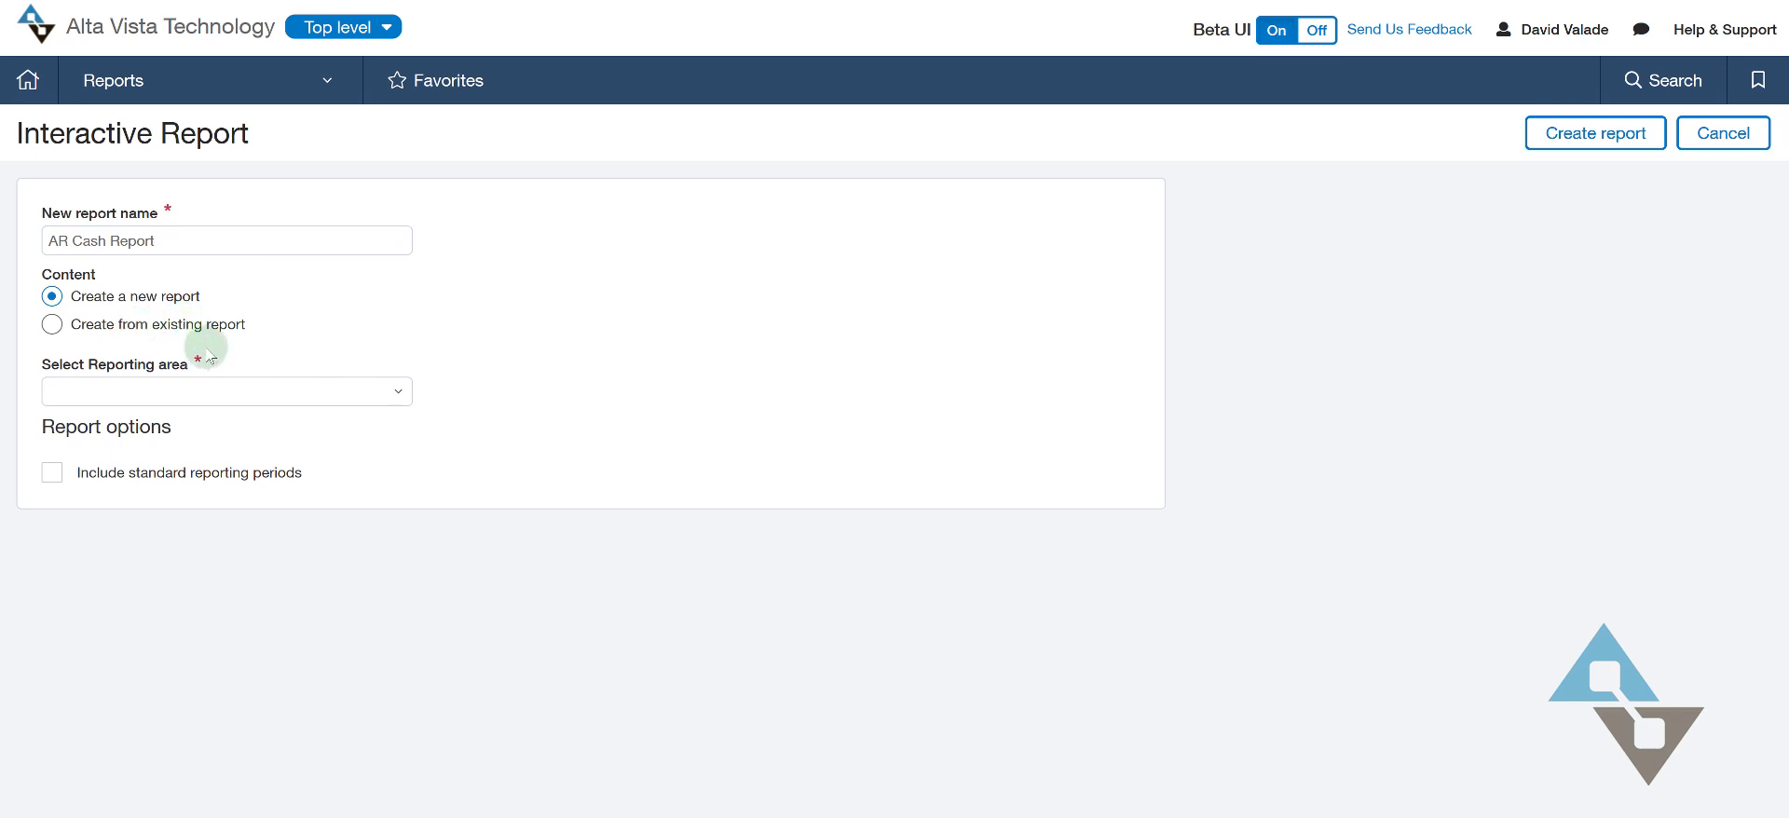
Choose AR Invoices as the reporting area and create the report
{"action": "left_click", "coordinate": [399, 392]}
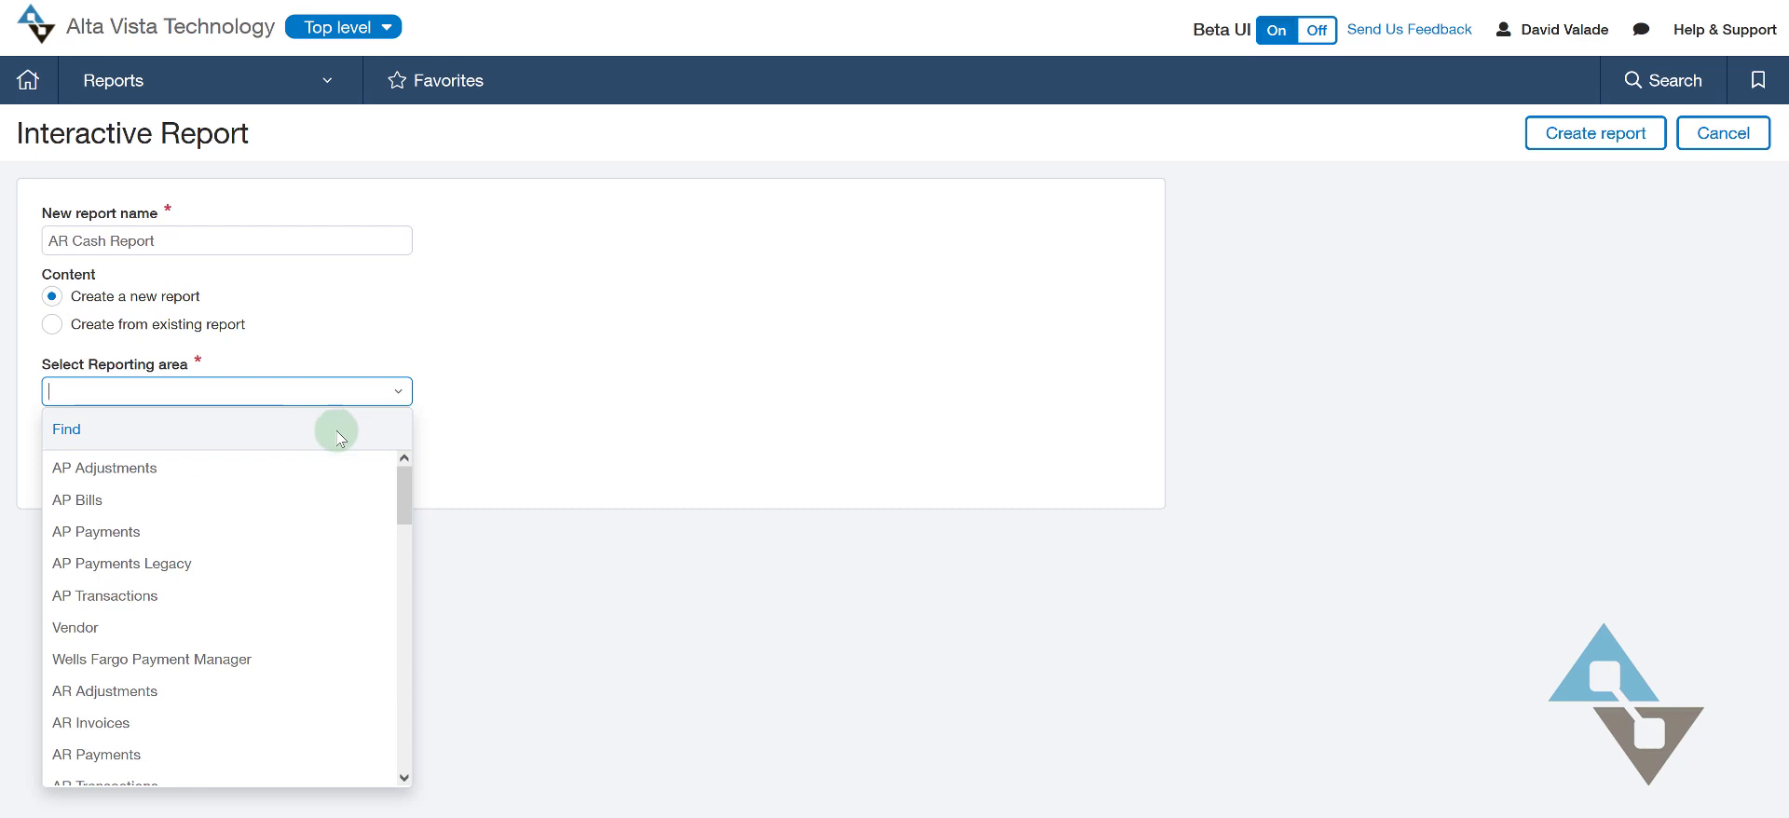
{"action": "left_click", "coordinate": [111, 725]}
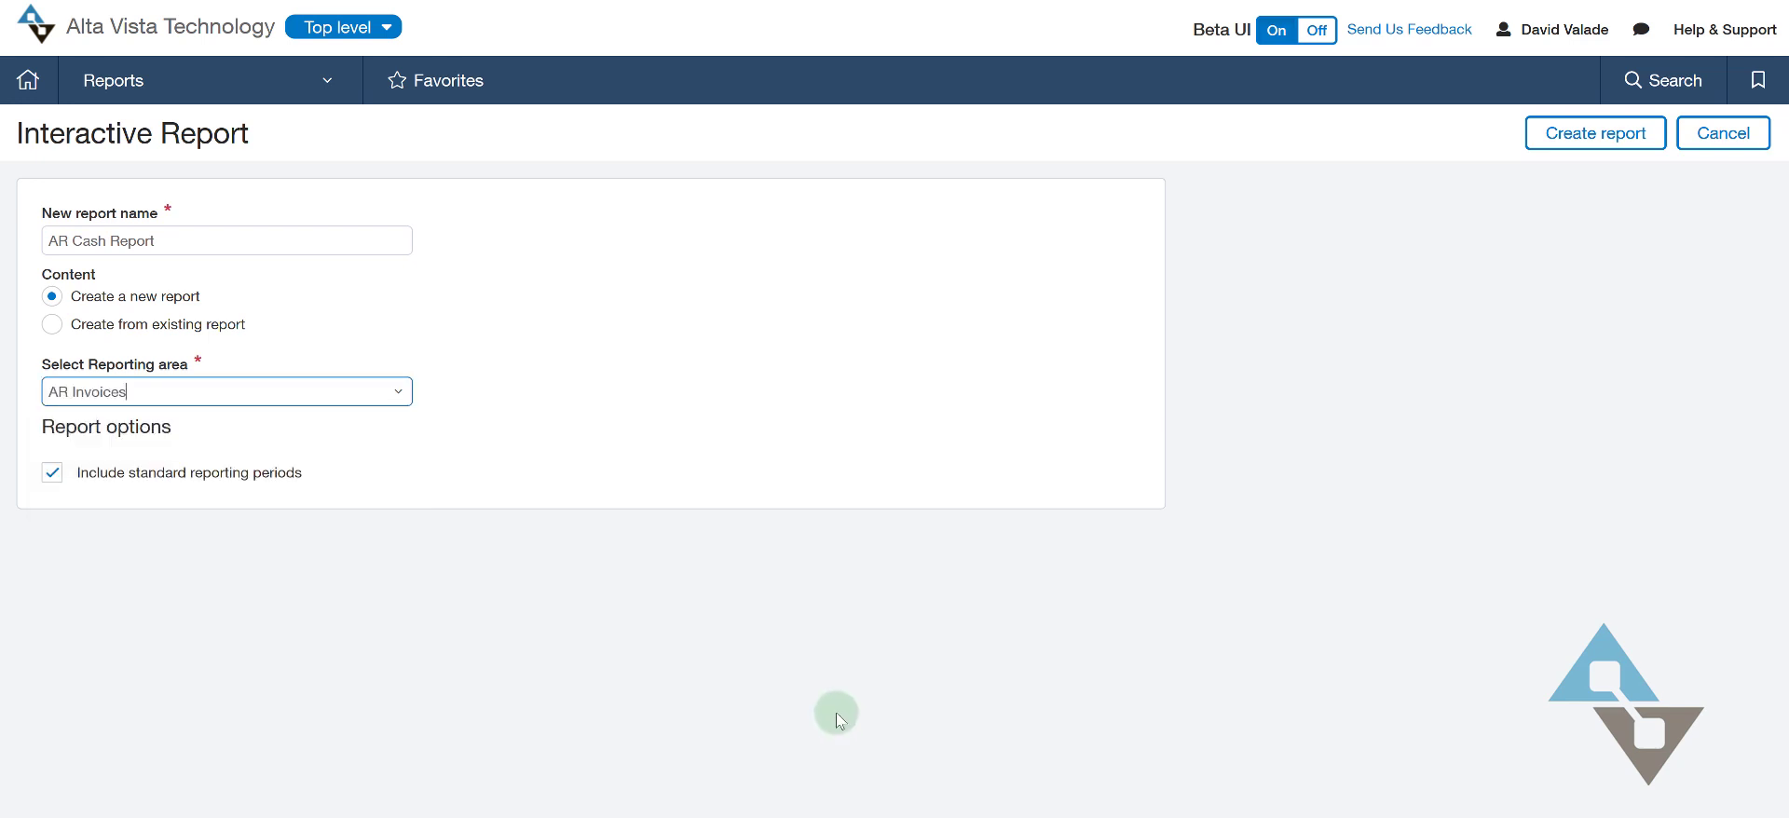
{"action": "left_click", "coordinate": [1619, 144]}
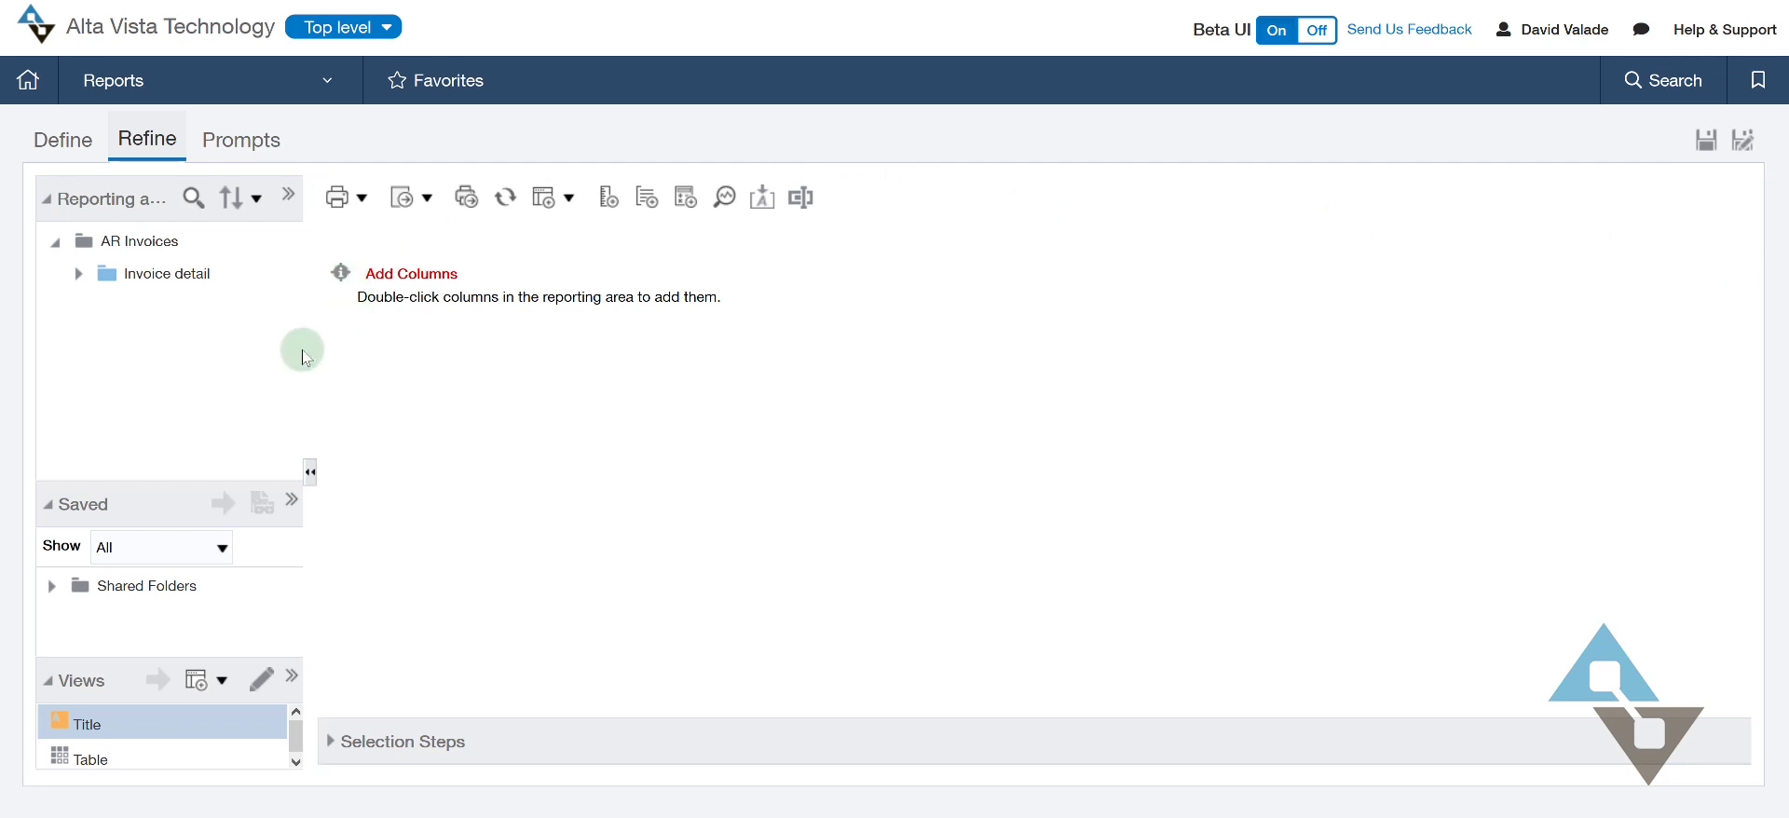
Widen the Reporting areas pane and expand the Invoice detail folder under AR Invoices
{"action": "left_click_drag", "start_coordinate": [303, 357], "coordinate": [522, 356]}
{"action": "left_click_drag", "start_coordinate": [395, 340], "coordinate": [523, 343]}
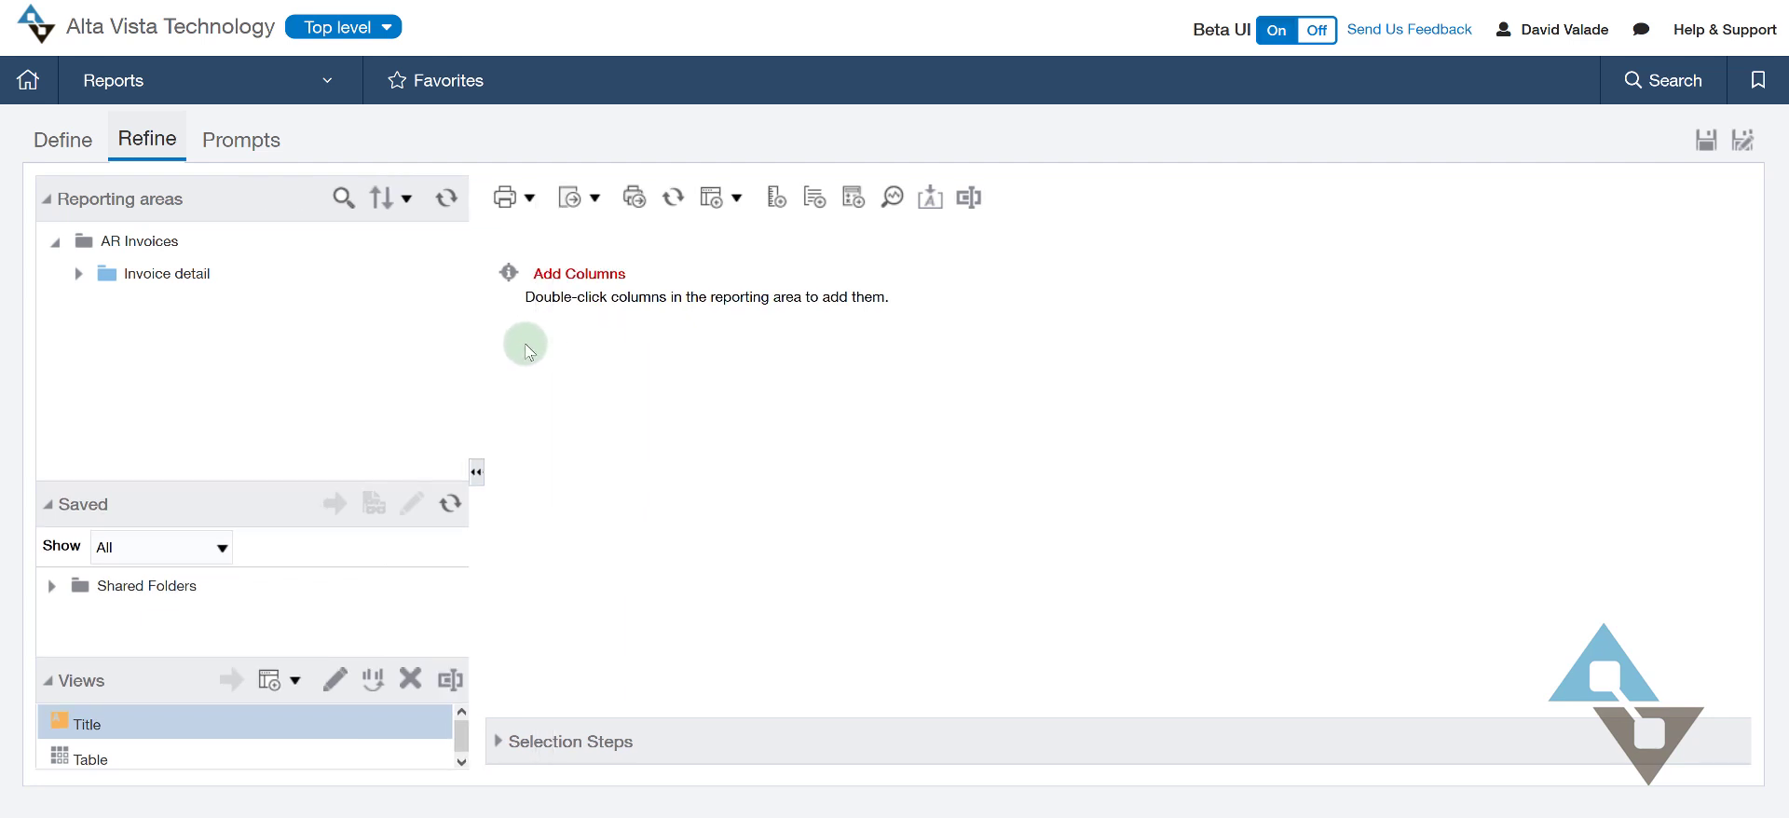
{"action": "left_click", "coordinate": [77, 276]}
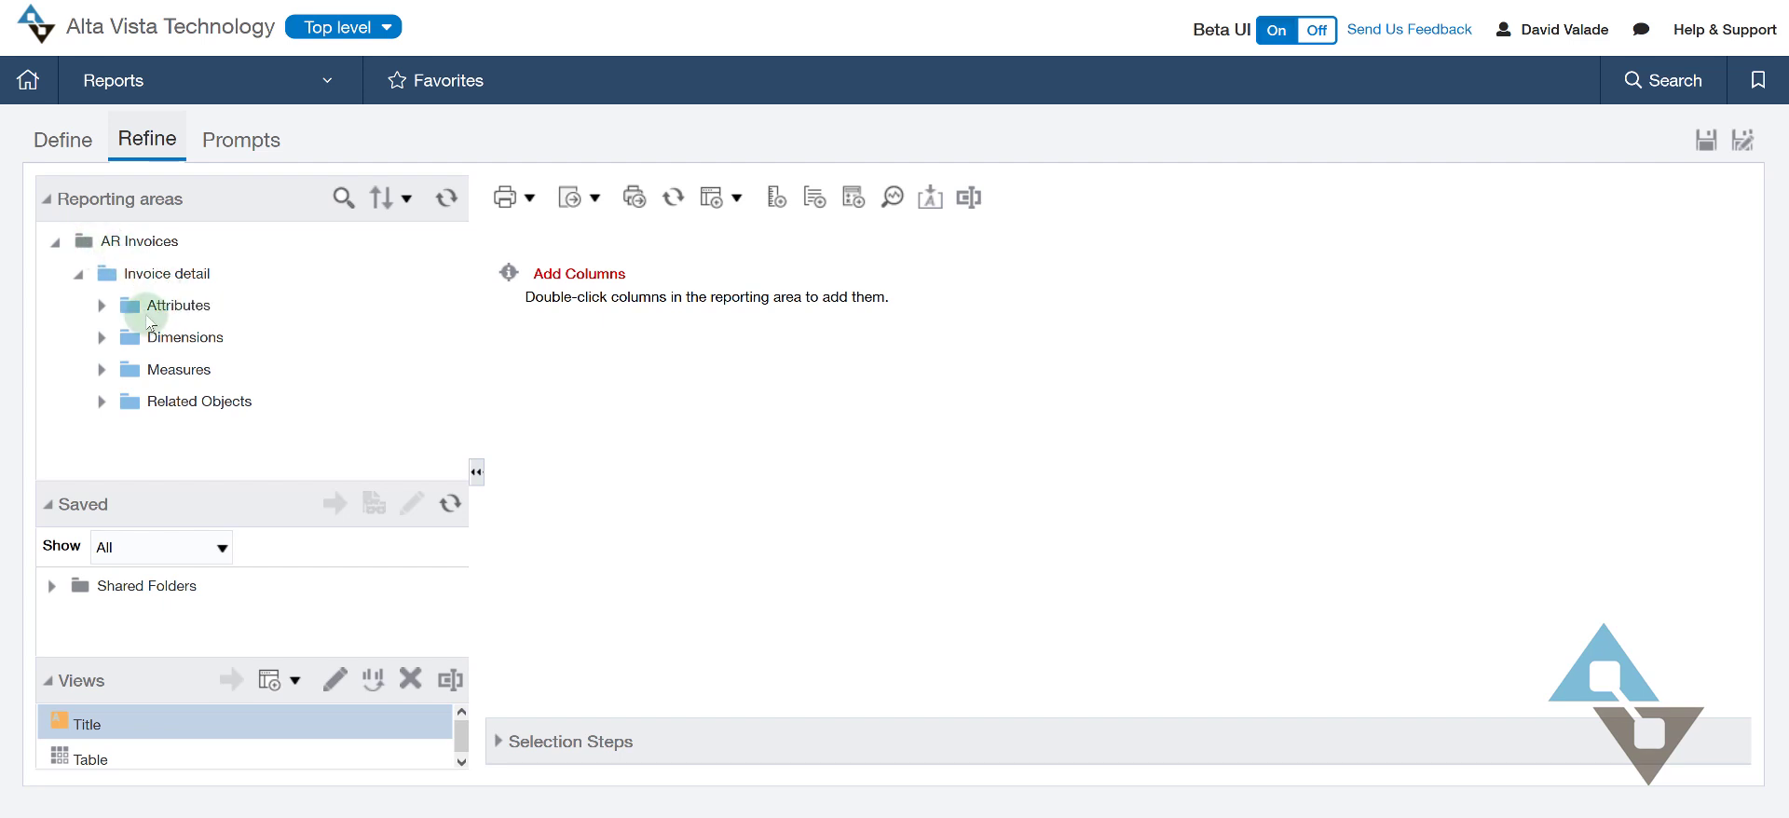
Examine what the Attributes and Dimensions folders of Invoice detail contain, including the values under AR Account title
{"action": "left_click", "coordinate": [100, 306]}
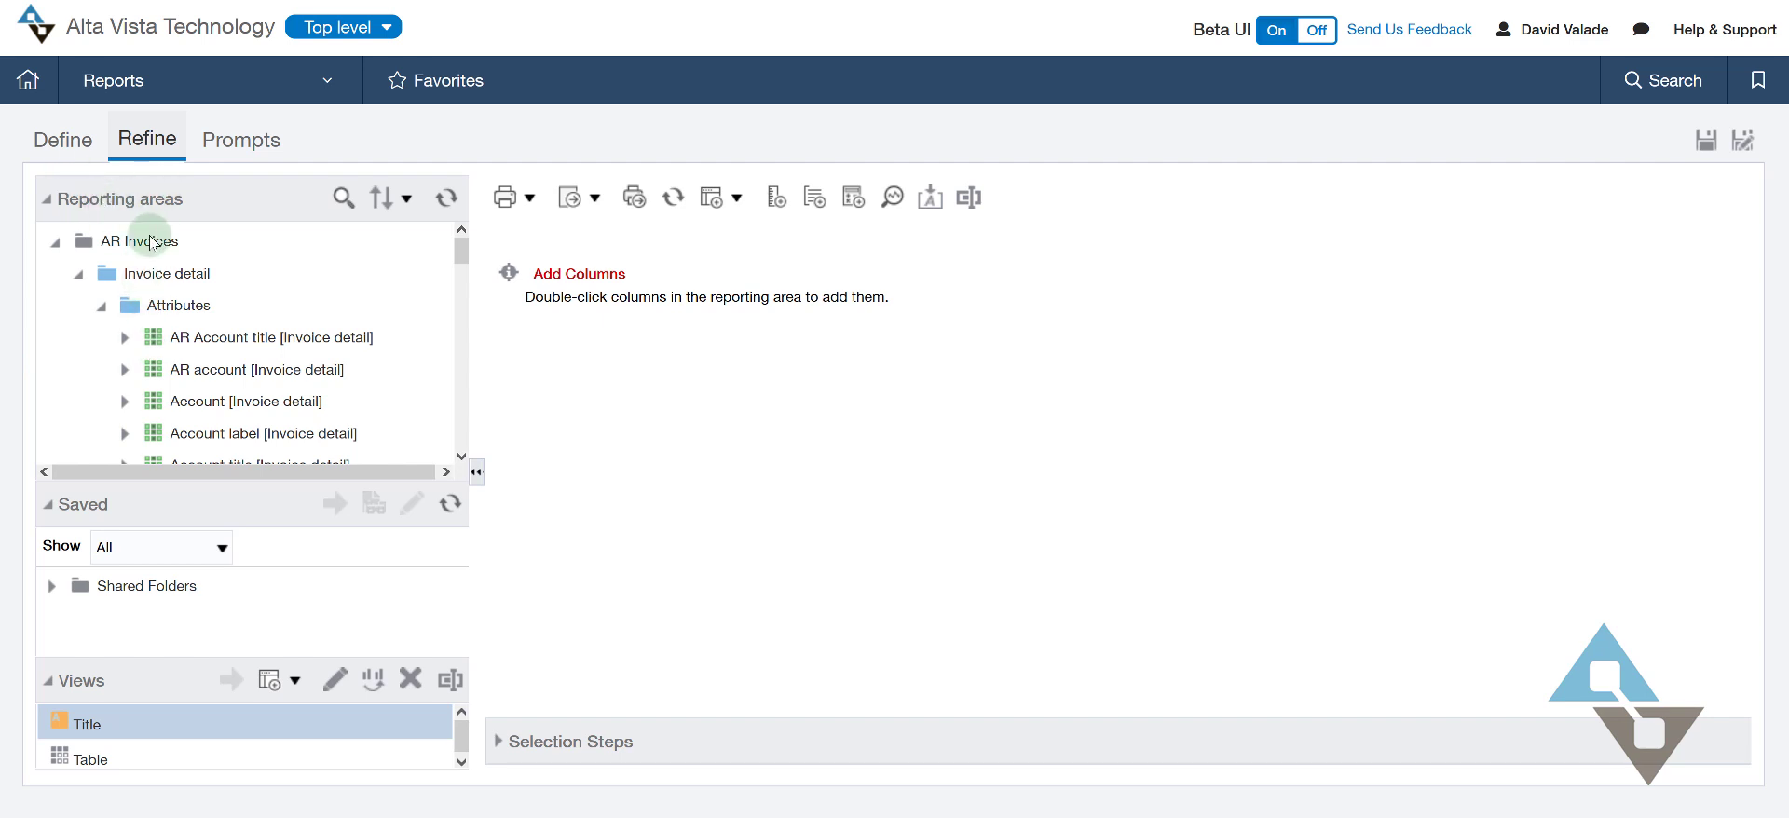
{"action": "mouse_move", "coordinate": [152, 243]}
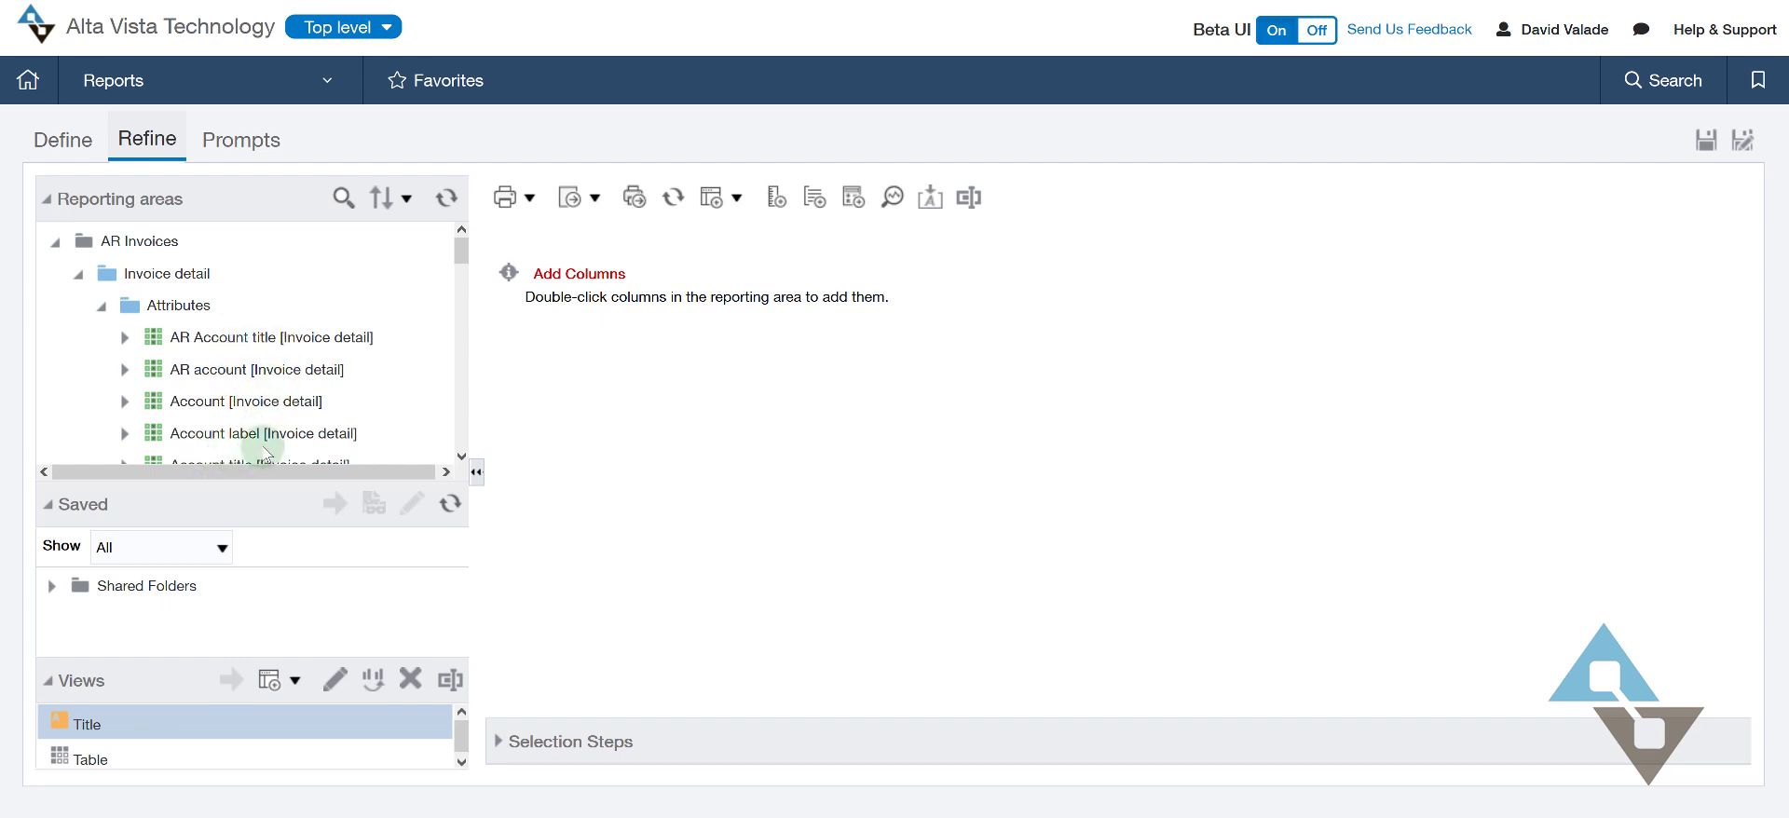
{"action": "left_click", "coordinate": [124, 337]}
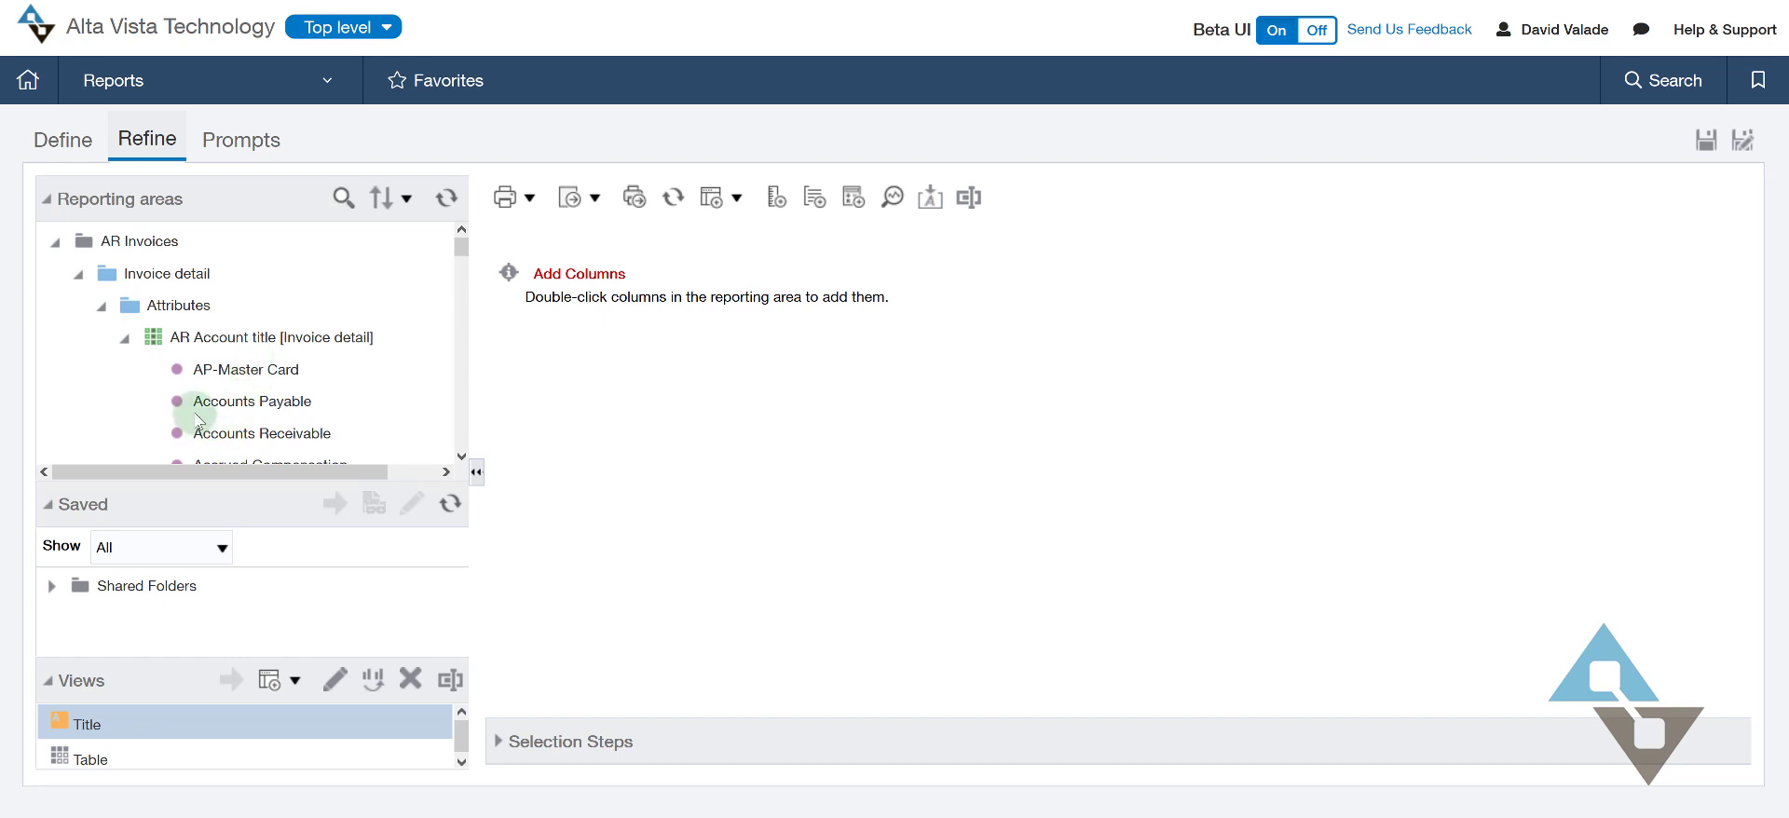
{"action": "left_click", "coordinate": [125, 341]}
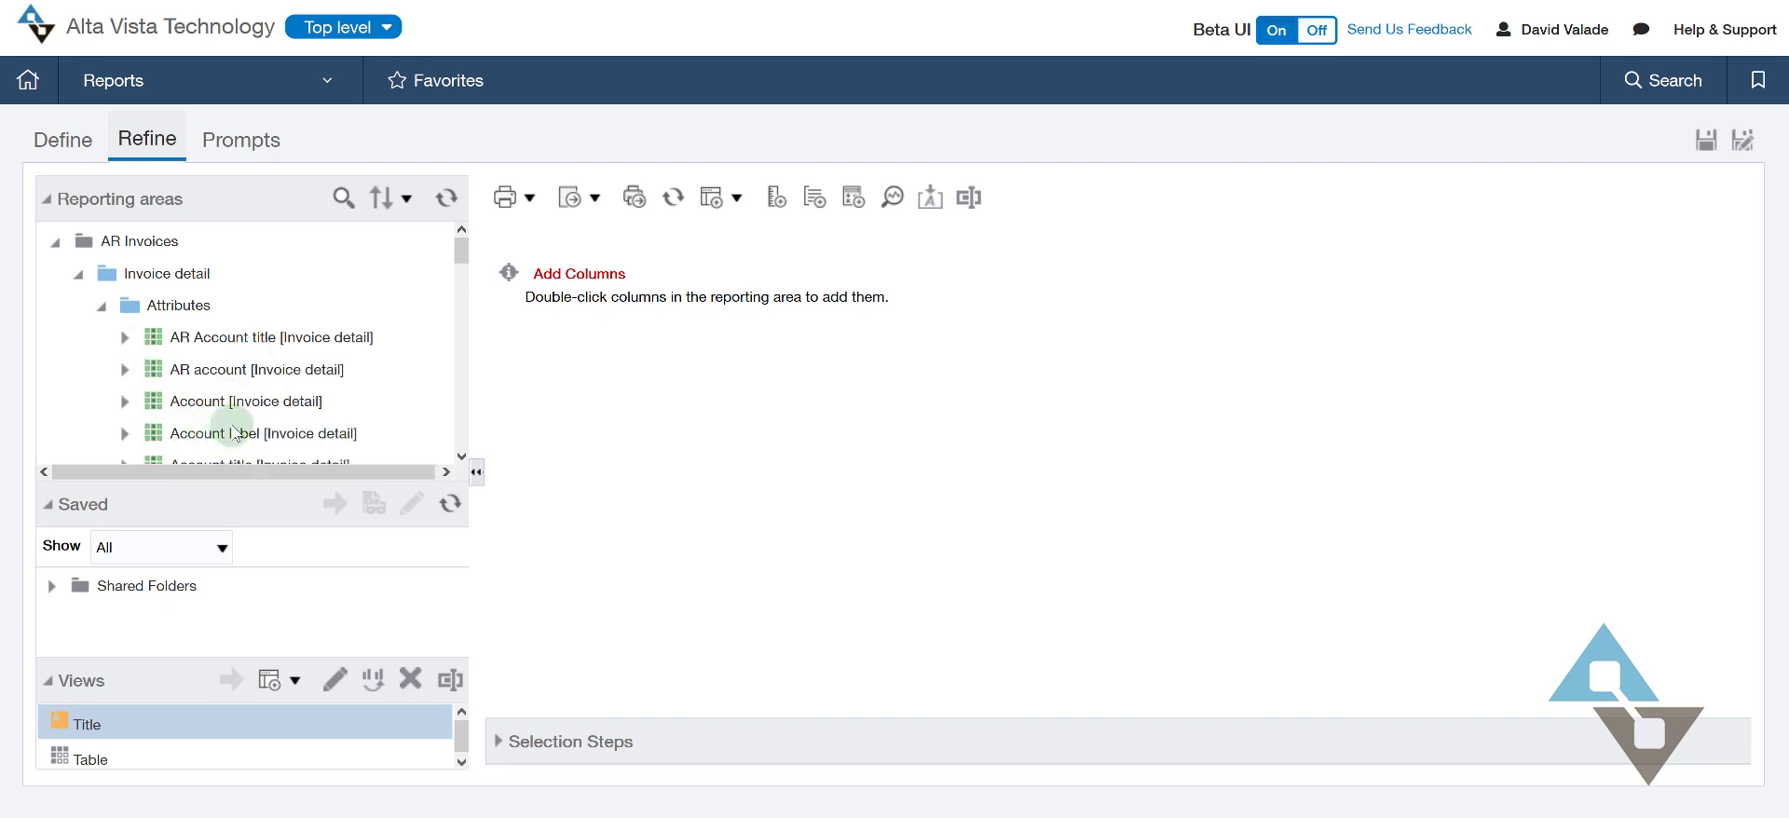
{"action": "left_click", "coordinate": [100, 308]}
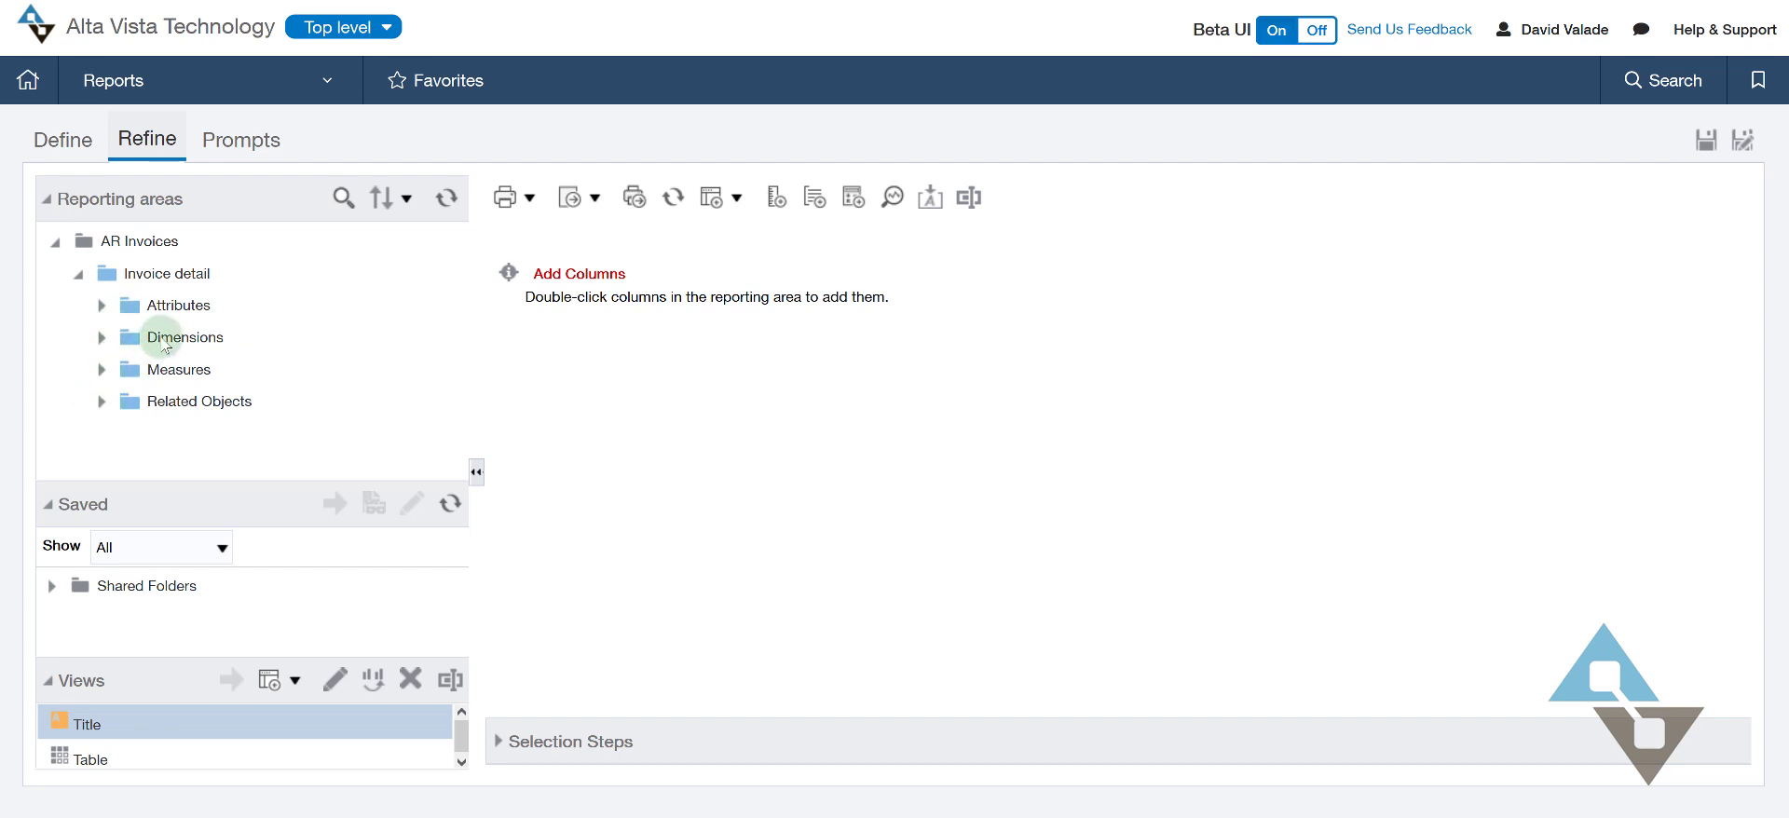
{"action": "left_click", "coordinate": [104, 341]}
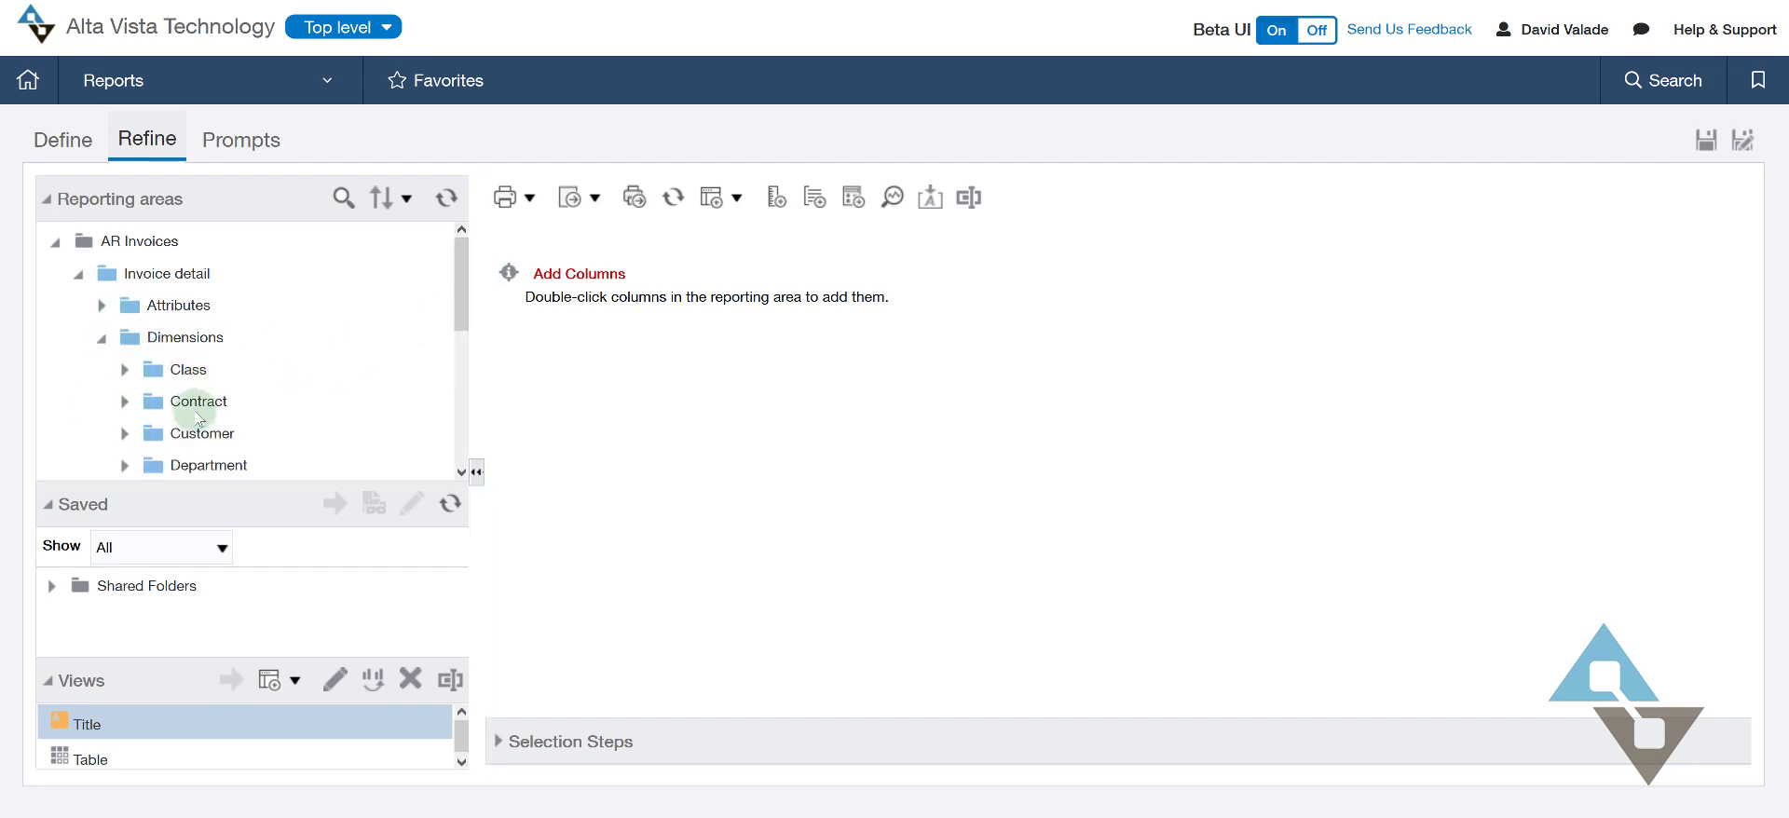
{"action": "left_click", "coordinate": [104, 340]}
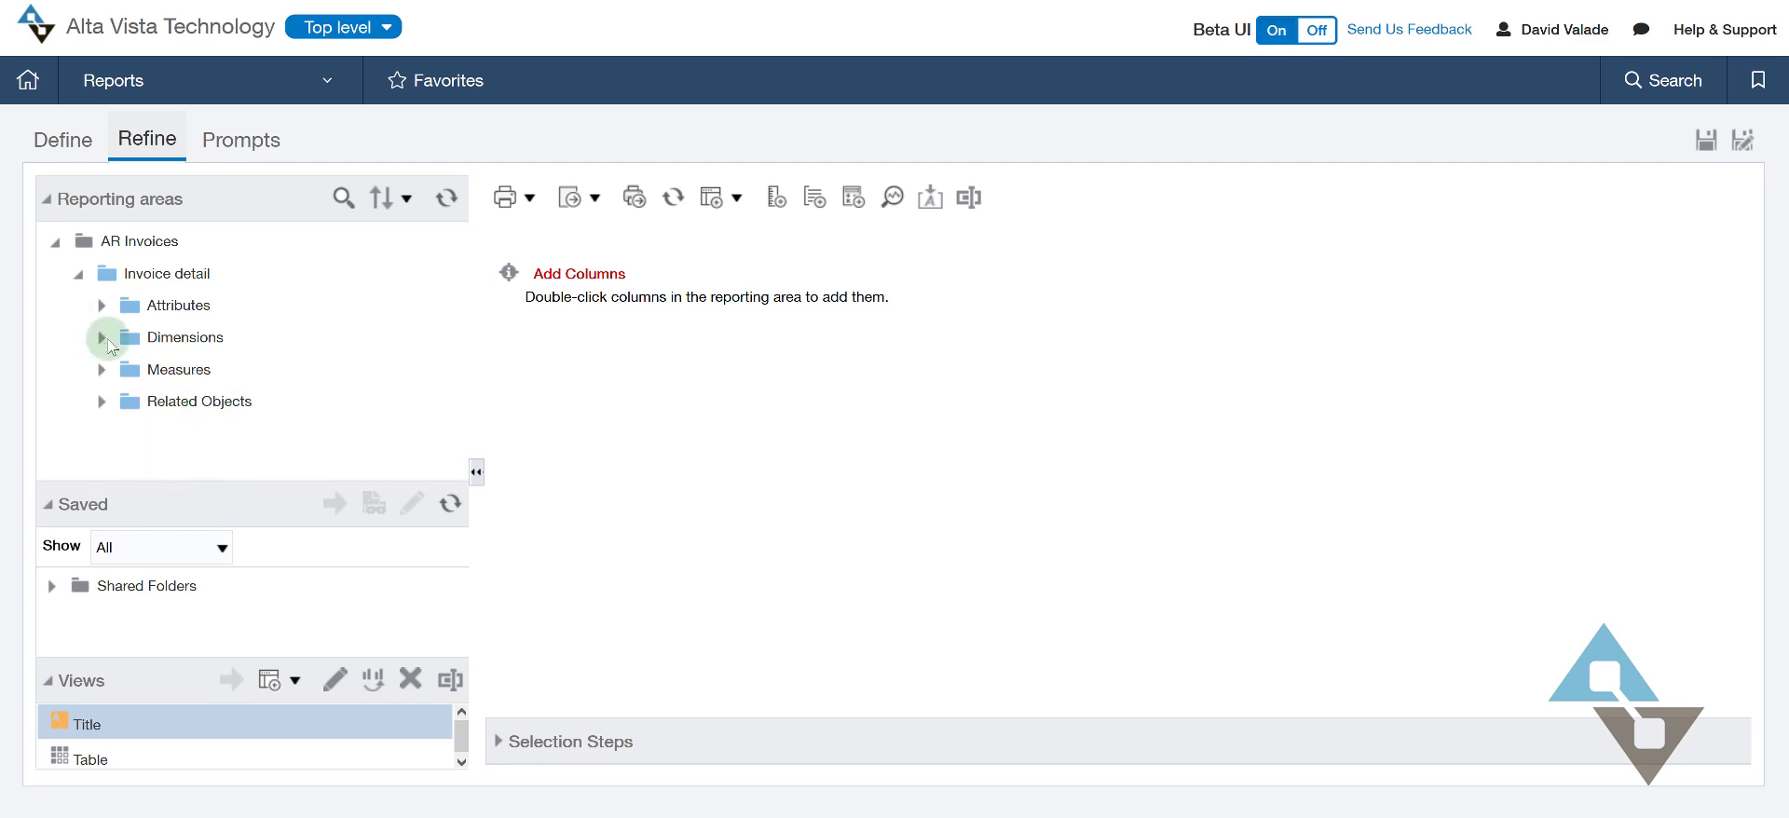
Examine what the Measures and Related Objects folders of Invoice detail contain, including the fields of the related Invoice object
{"action": "left_click", "coordinate": [103, 370]}
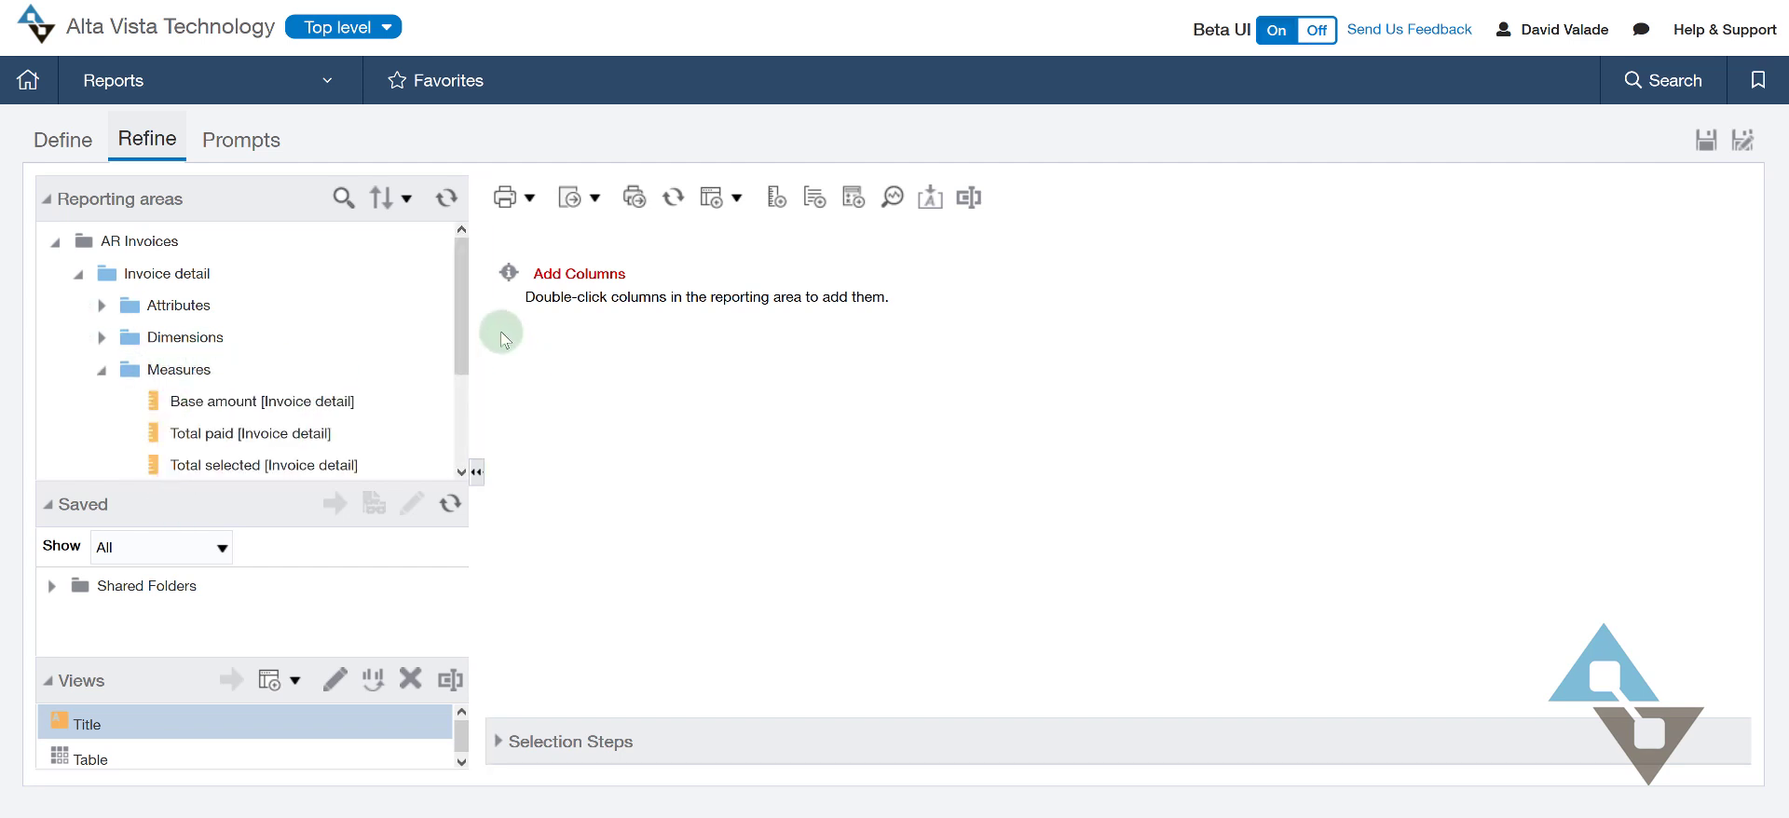
{"action": "left_click_drag", "start_coordinate": [466, 341], "coordinate": [395, 347]}
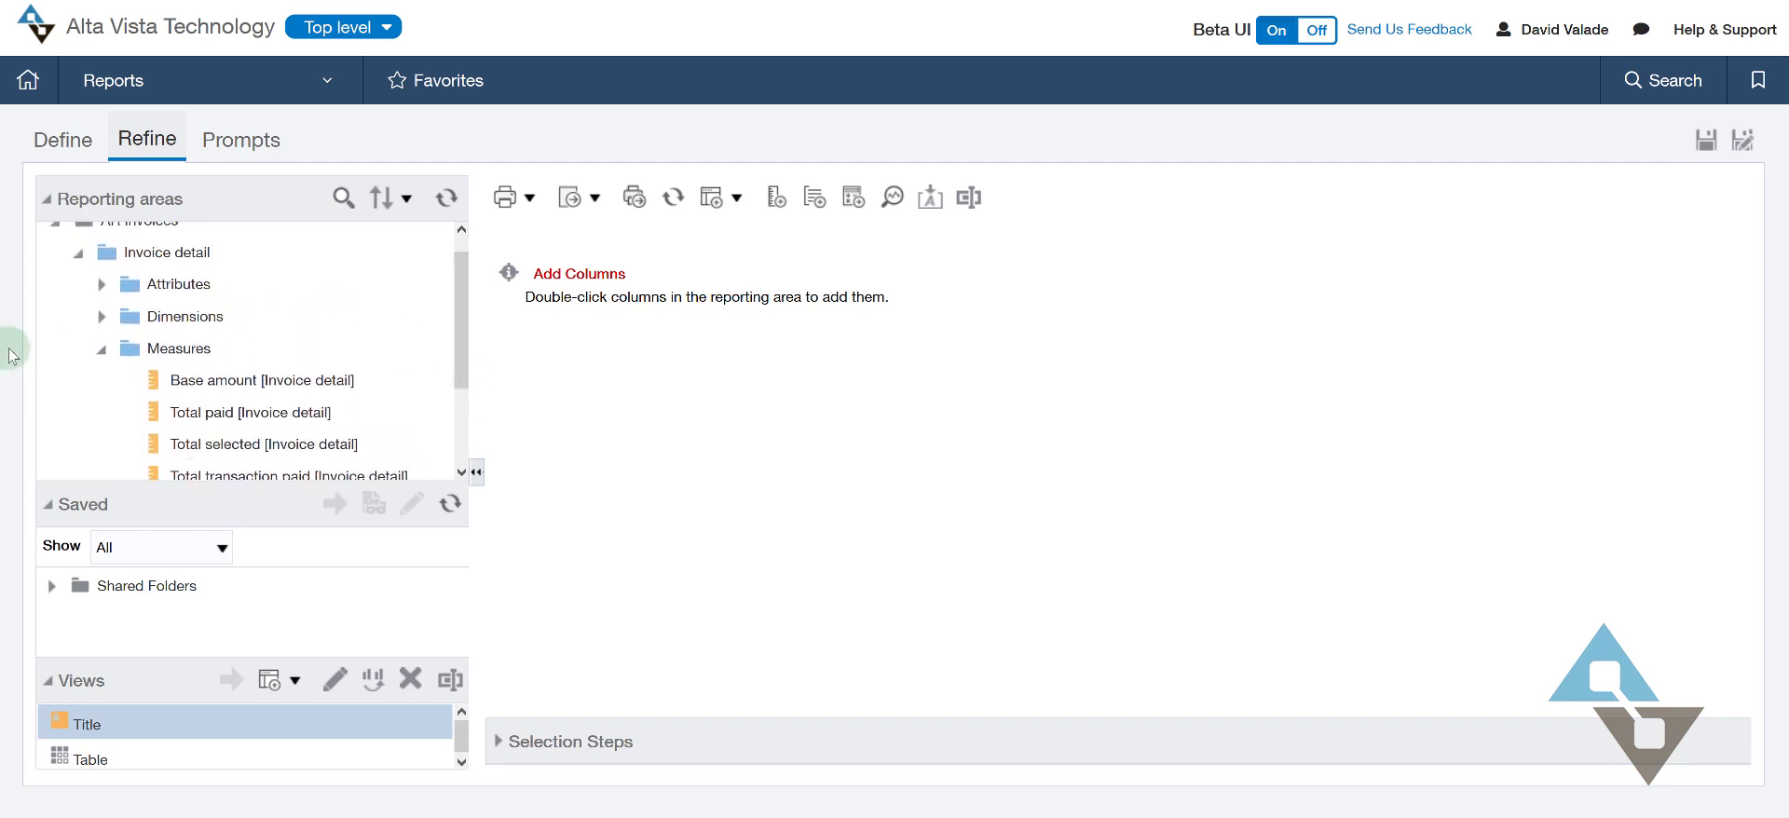
{"action": "left_click", "coordinate": [97, 350]}
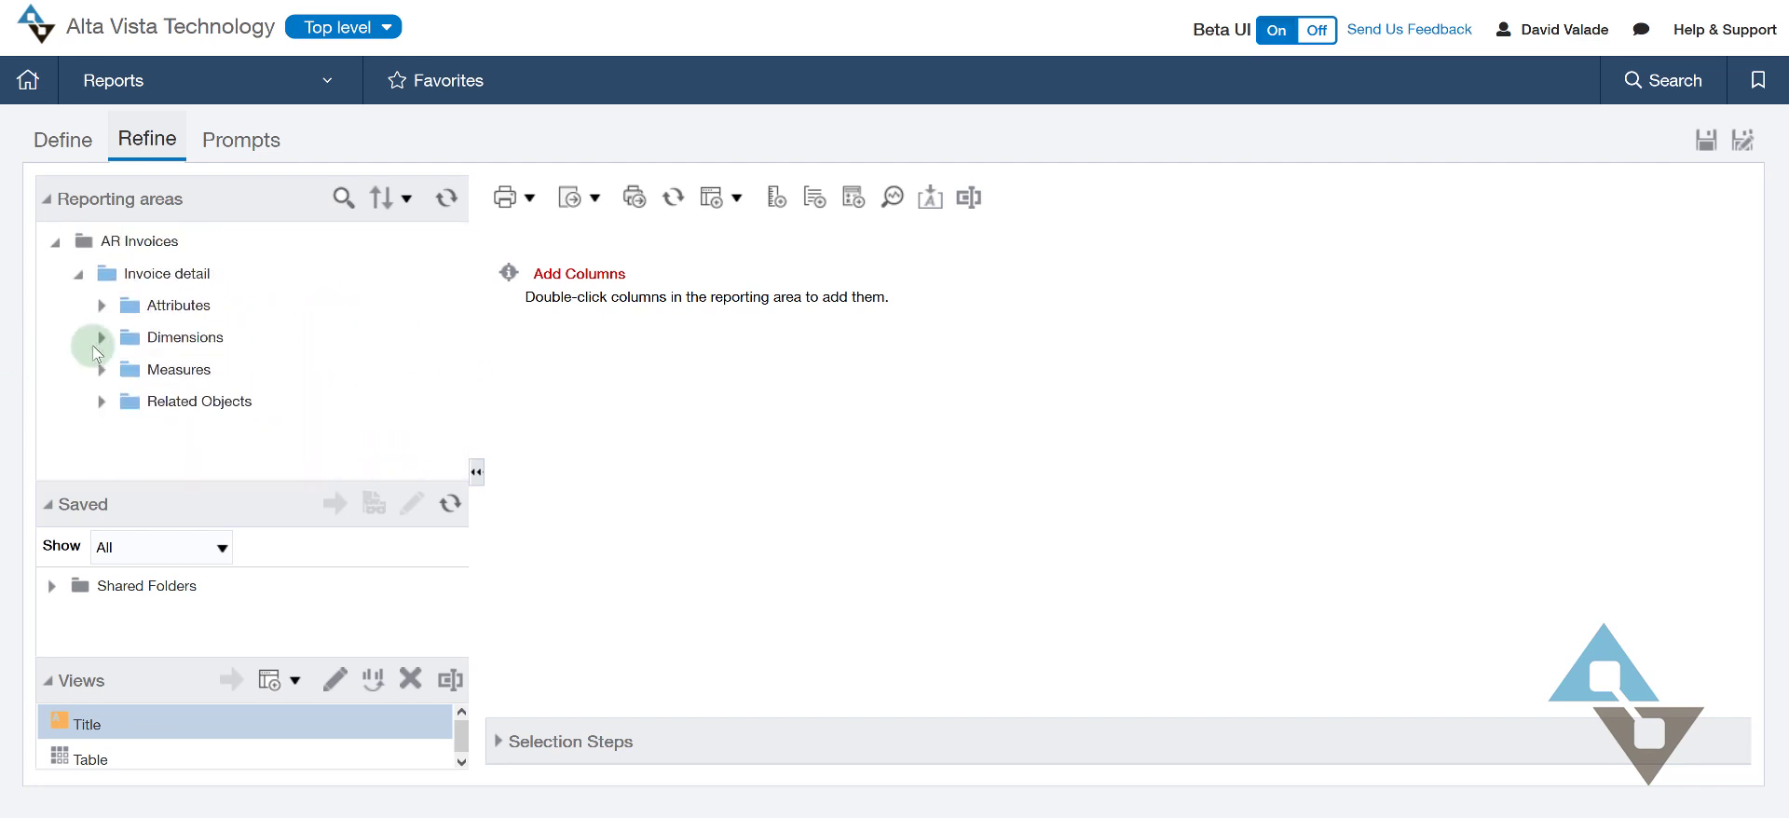
{"action": "left_click", "coordinate": [109, 411]}
{"action": "left_click_drag", "start_coordinate": [458, 288], "coordinate": [372, 411]}
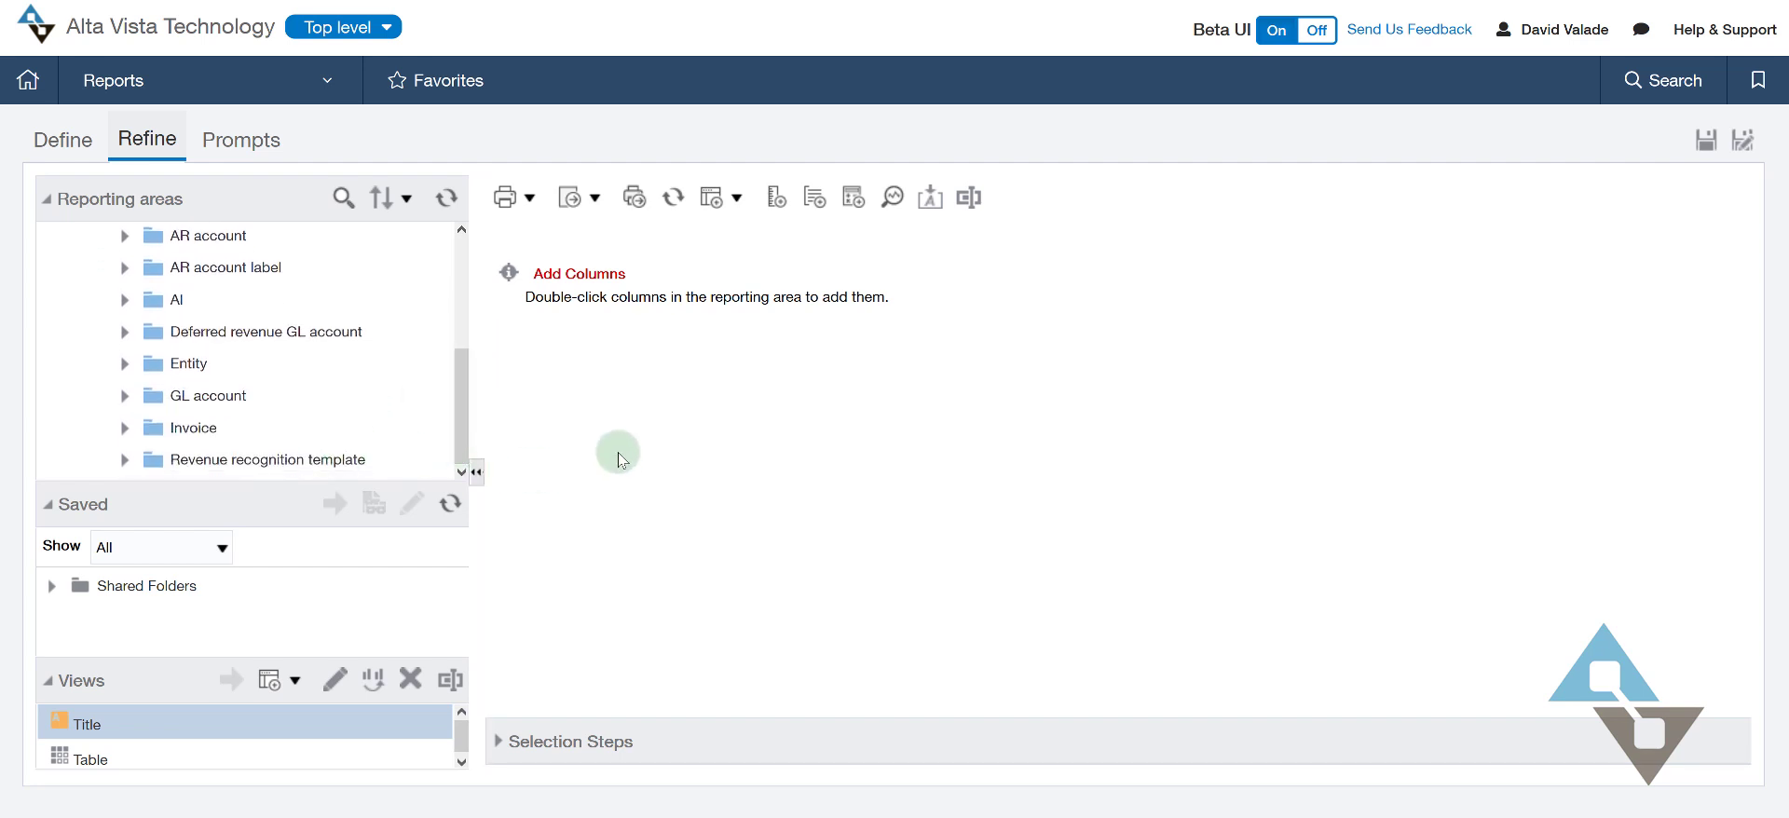
{"action": "left_click", "coordinate": [125, 429]}
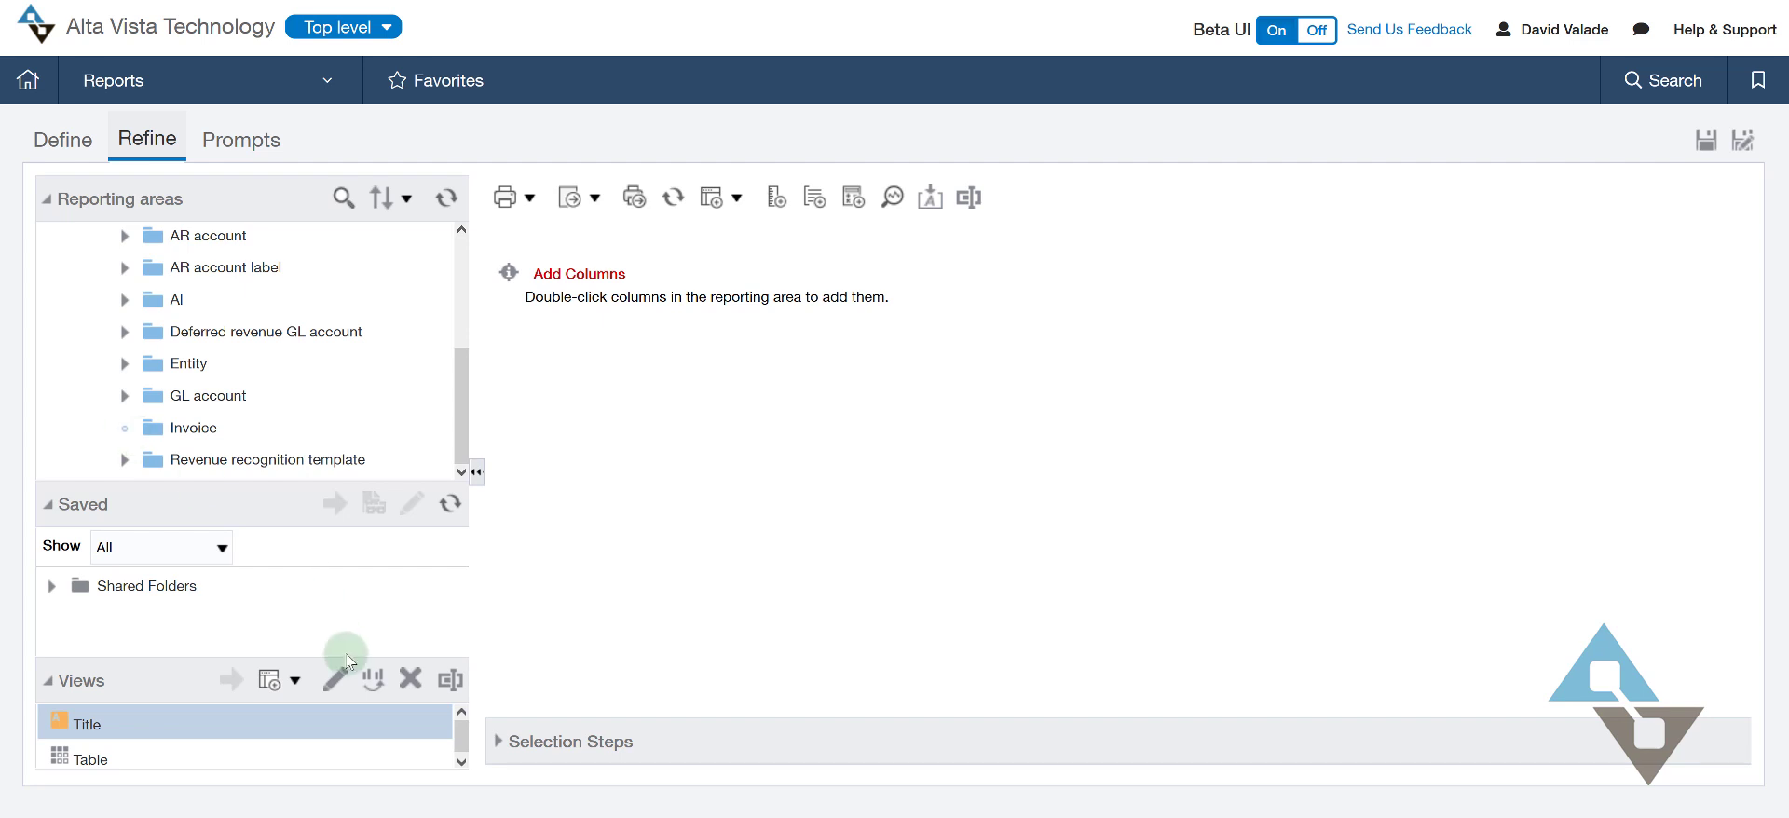
{"action": "left_click_drag", "start_coordinate": [454, 278], "coordinate": [441, 312]}
{"action": "left_click", "coordinate": [146, 330]}
{"action": "left_click_drag", "start_coordinate": [308, 471], "coordinate": [377, 471]}
{"action": "left_click_drag", "start_coordinate": [466, 277], "coordinate": [460, 238]}
{"action": "left_click_drag", "start_coordinate": [326, 471], "coordinate": [244, 476]}
{"action": "left_click", "coordinate": [102, 307]}
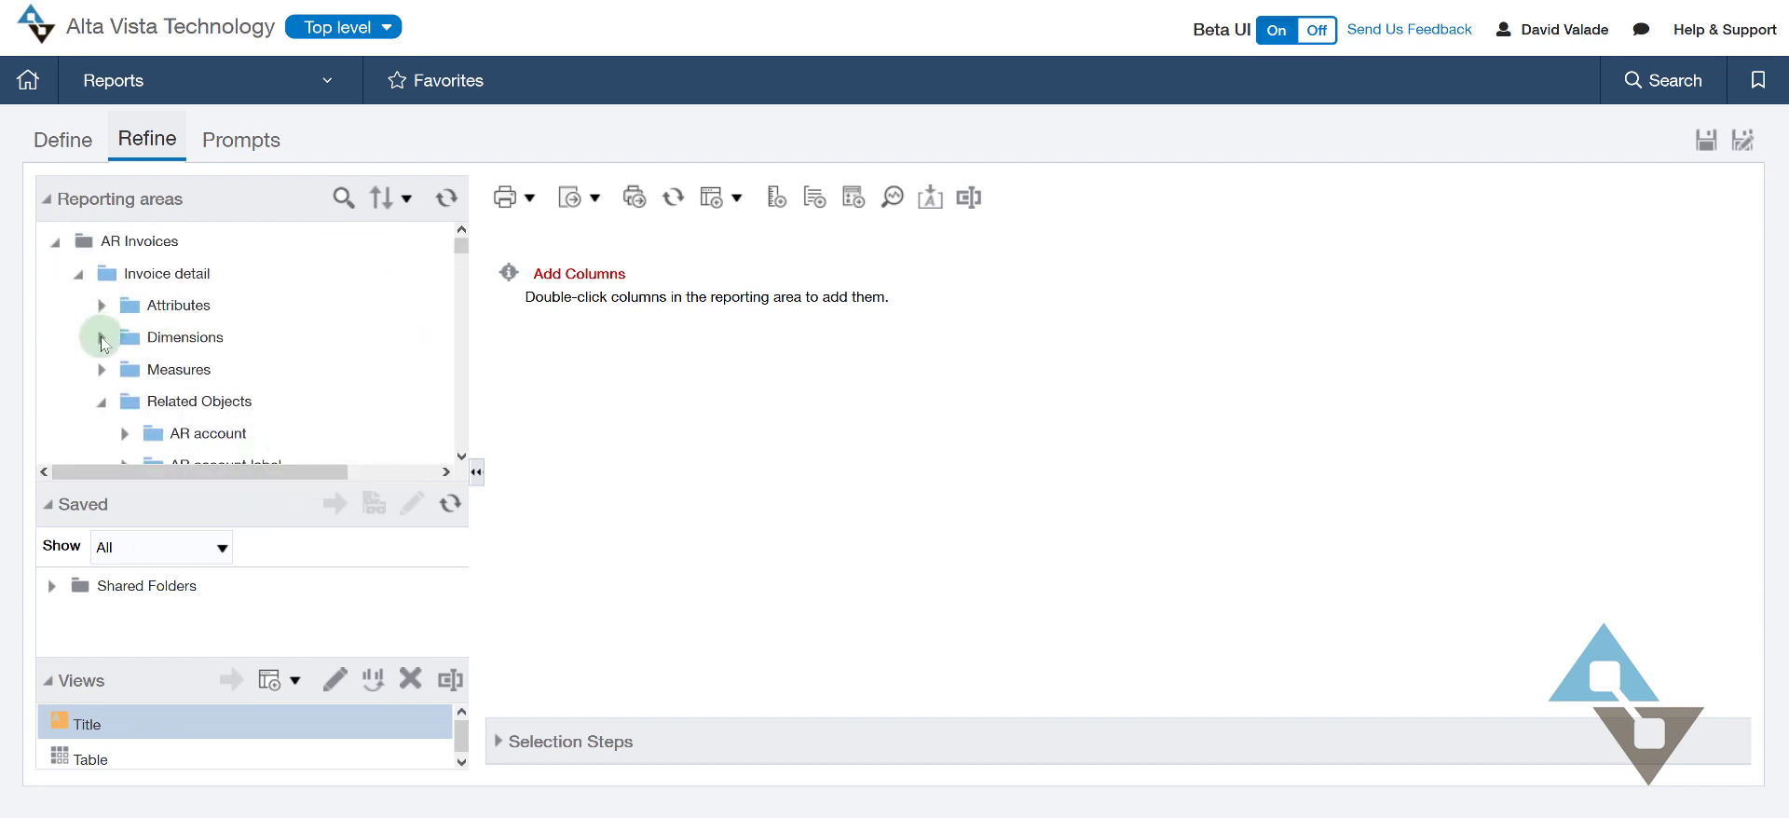
Add the Transaction amount measure from Invoice detail to the report as a column
{"action": "left_click", "coordinate": [103, 370]}
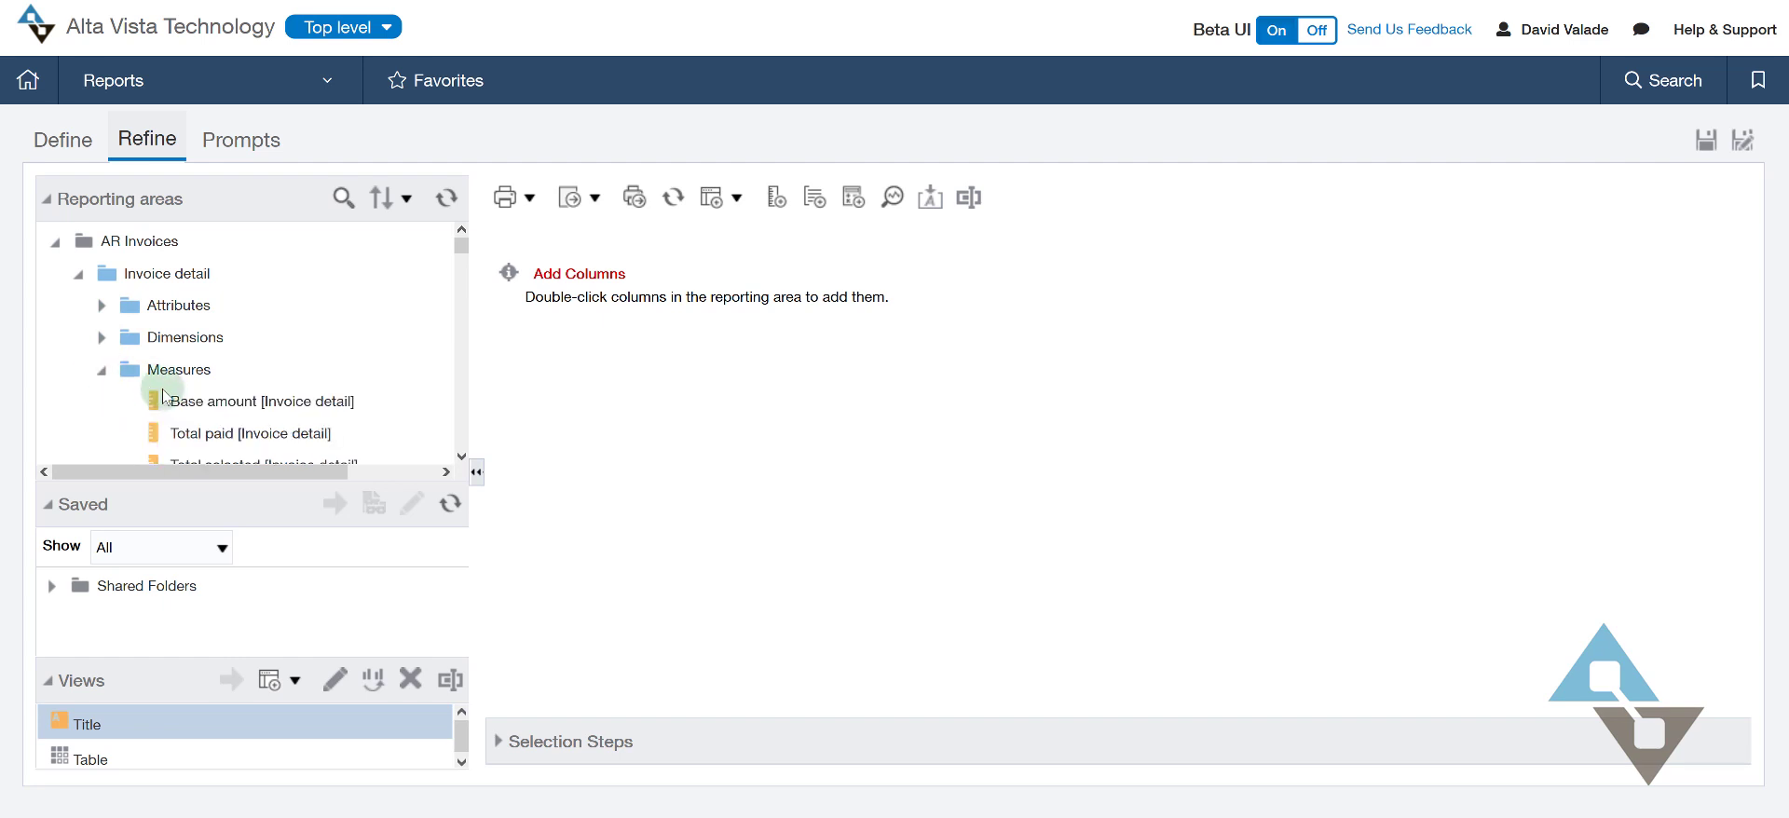
{"action": "left_click", "coordinate": [461, 457]}
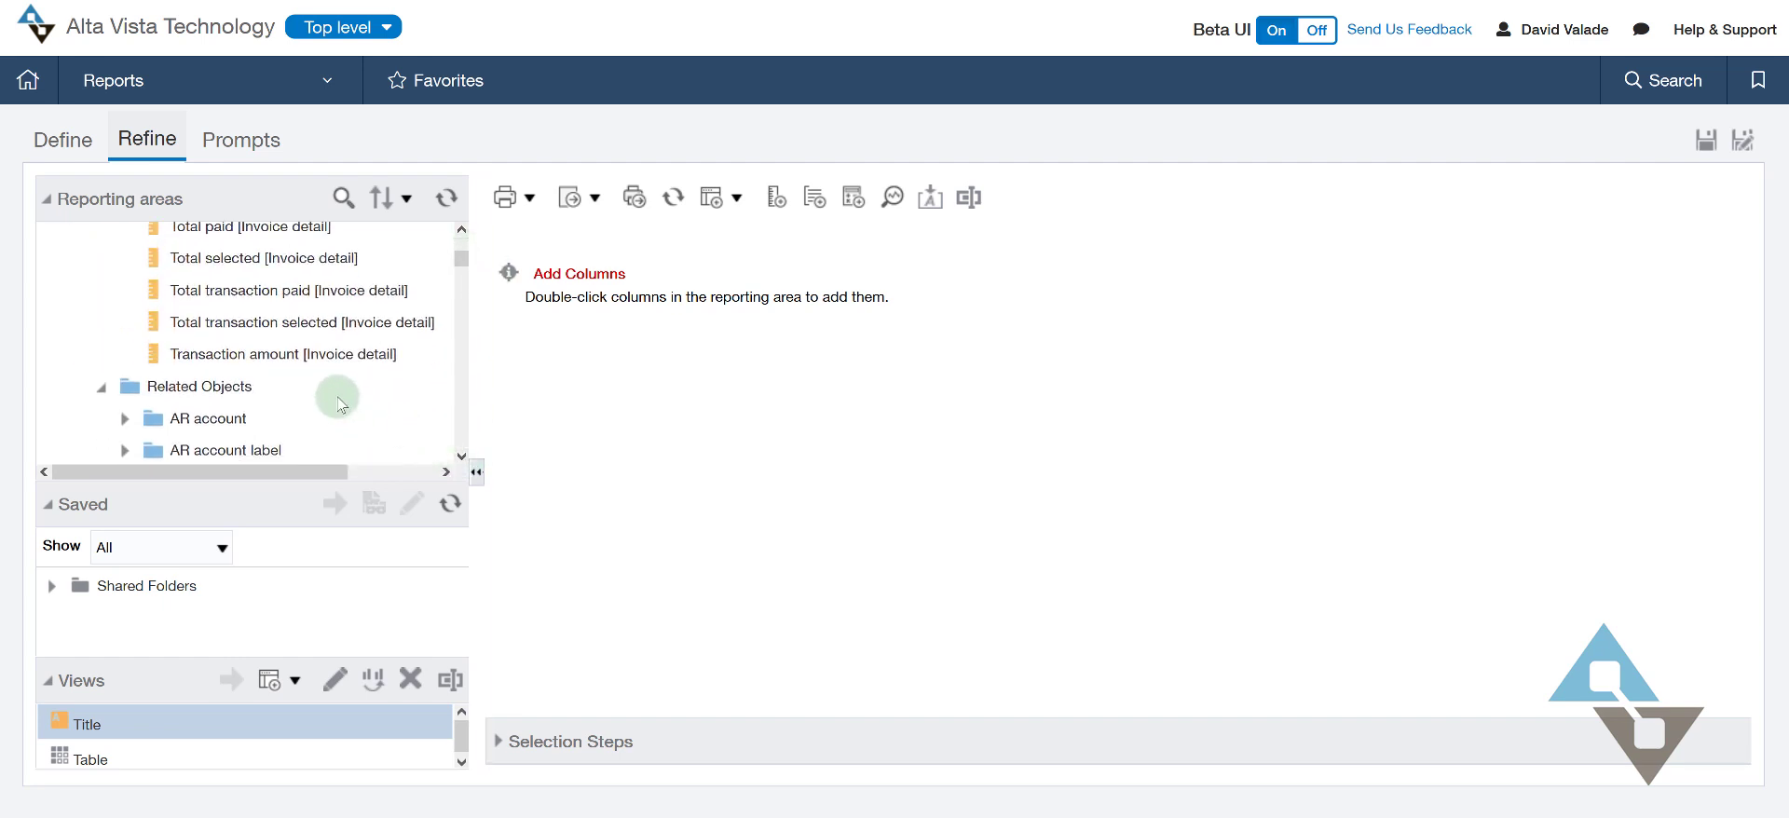
{"action": "left_click", "coordinate": [288, 355]}
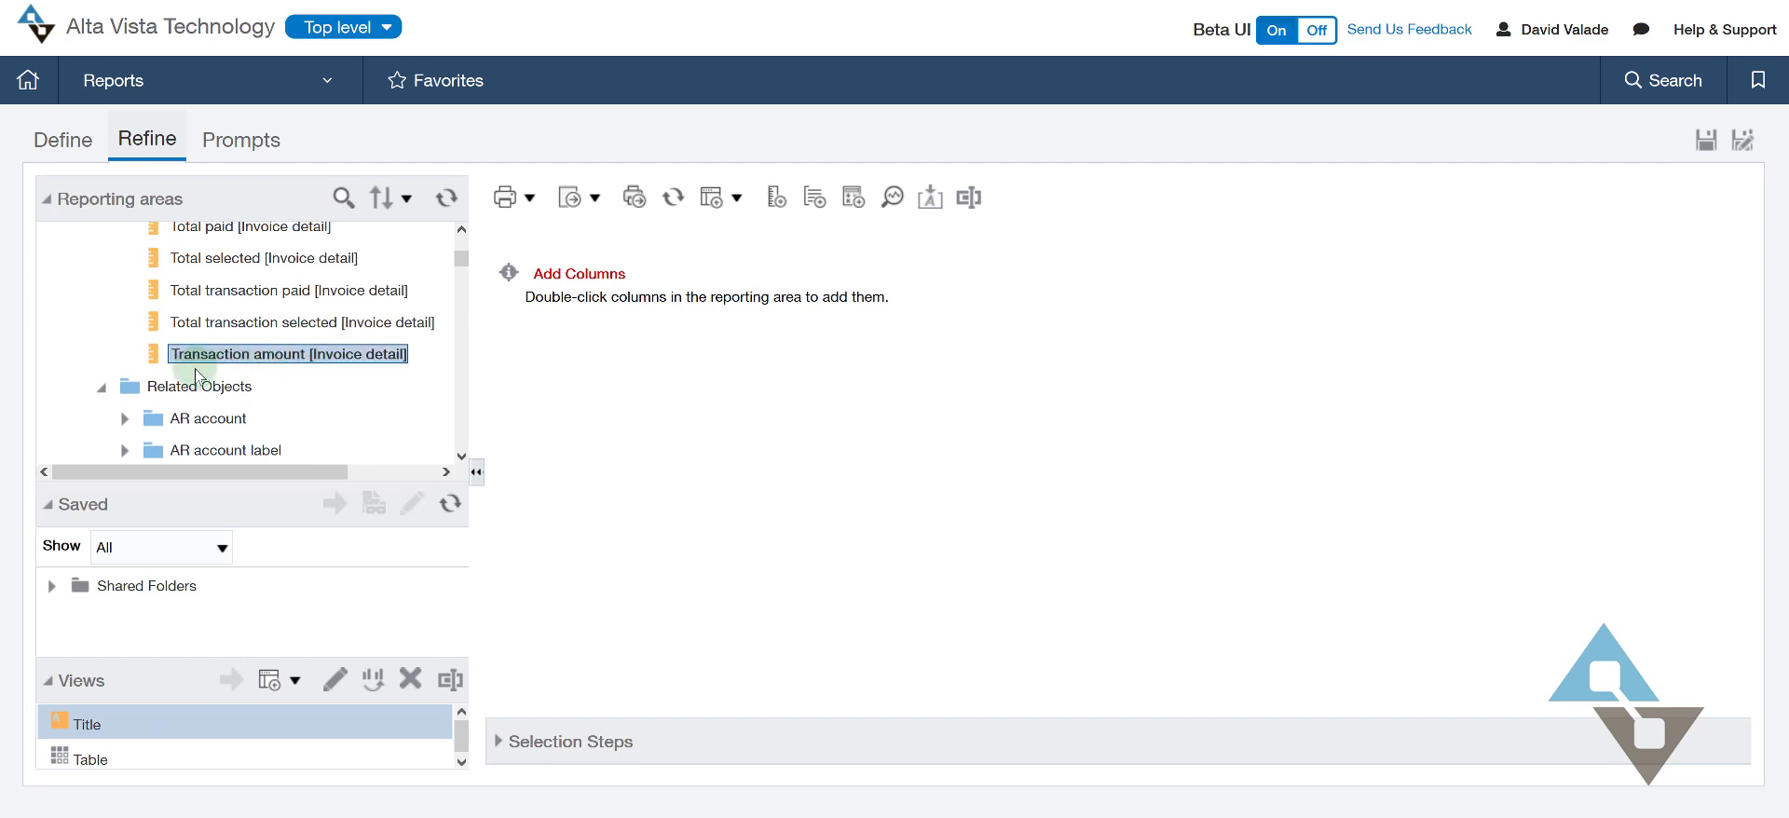
{"action": "double_click", "coordinate": [288, 356]}
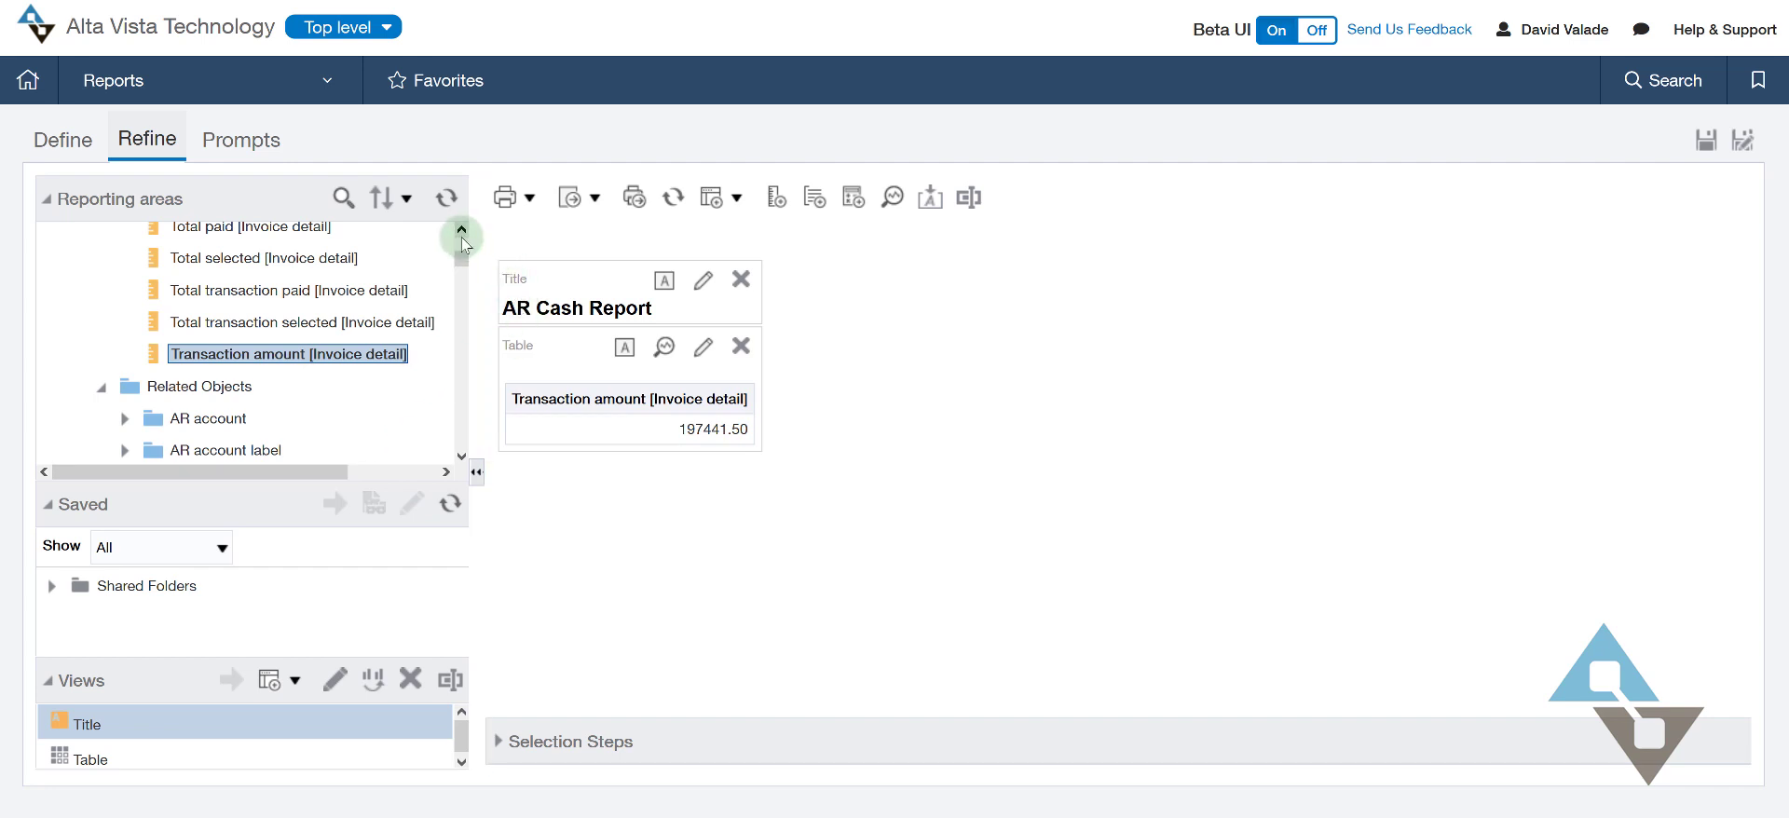
Add the Due in attribute of the related Invoice object to the report as a column
{"action": "left_click", "coordinate": [461, 456]}
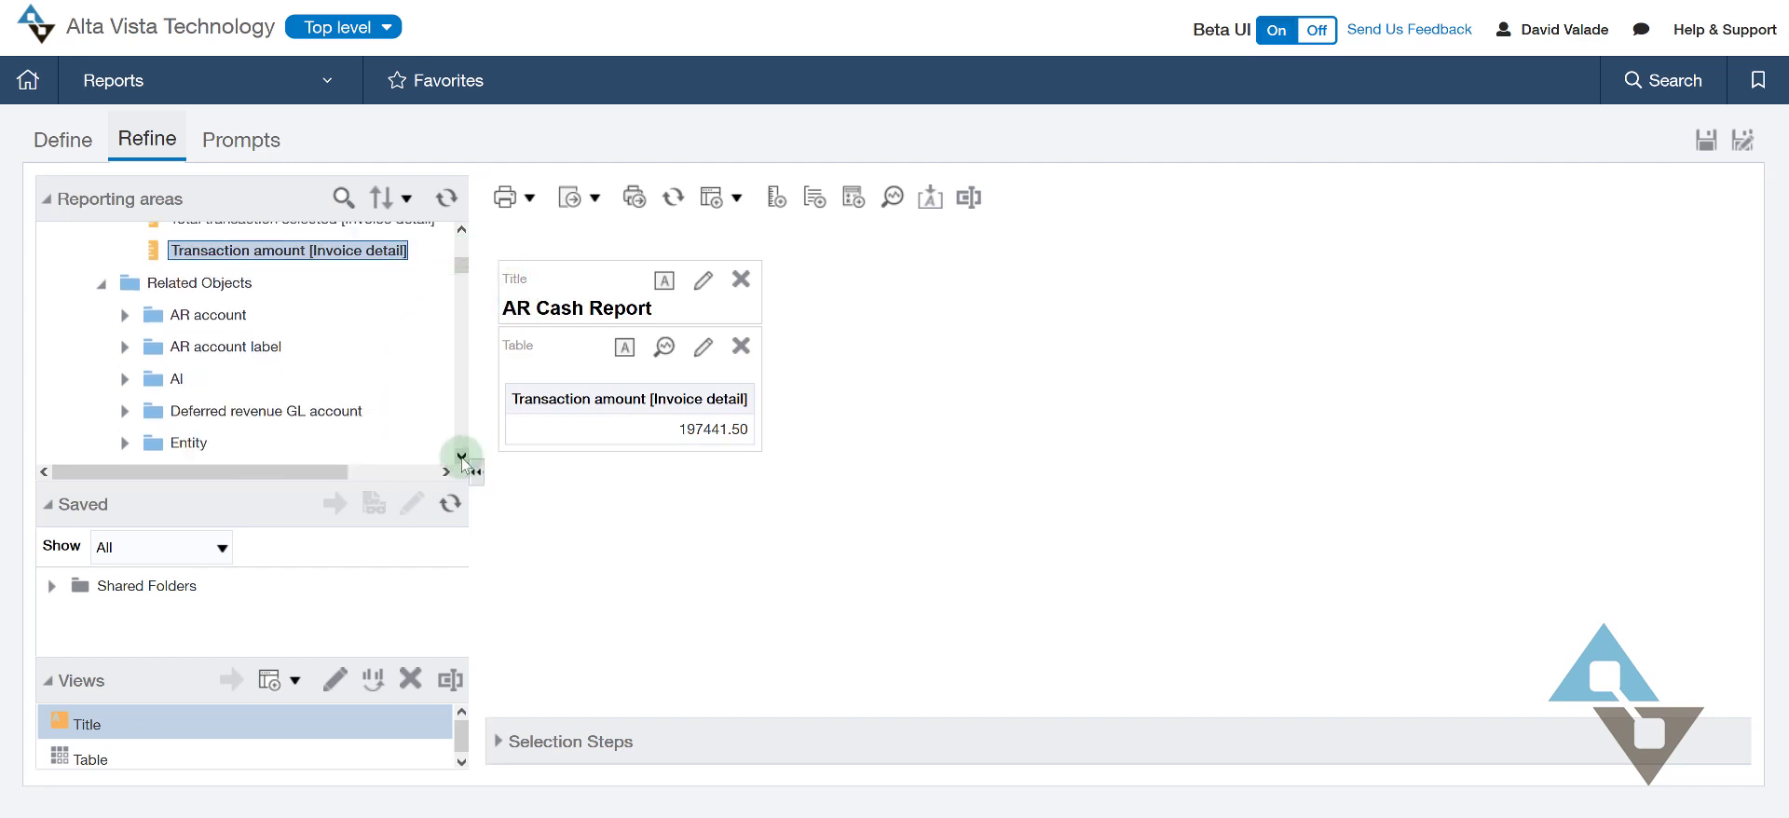
{"action": "left_click_drag", "start_coordinate": [461, 456], "coordinate": [461, 456]}
{"action": "left_click_drag", "start_coordinate": [461, 229], "coordinate": [461, 228]}
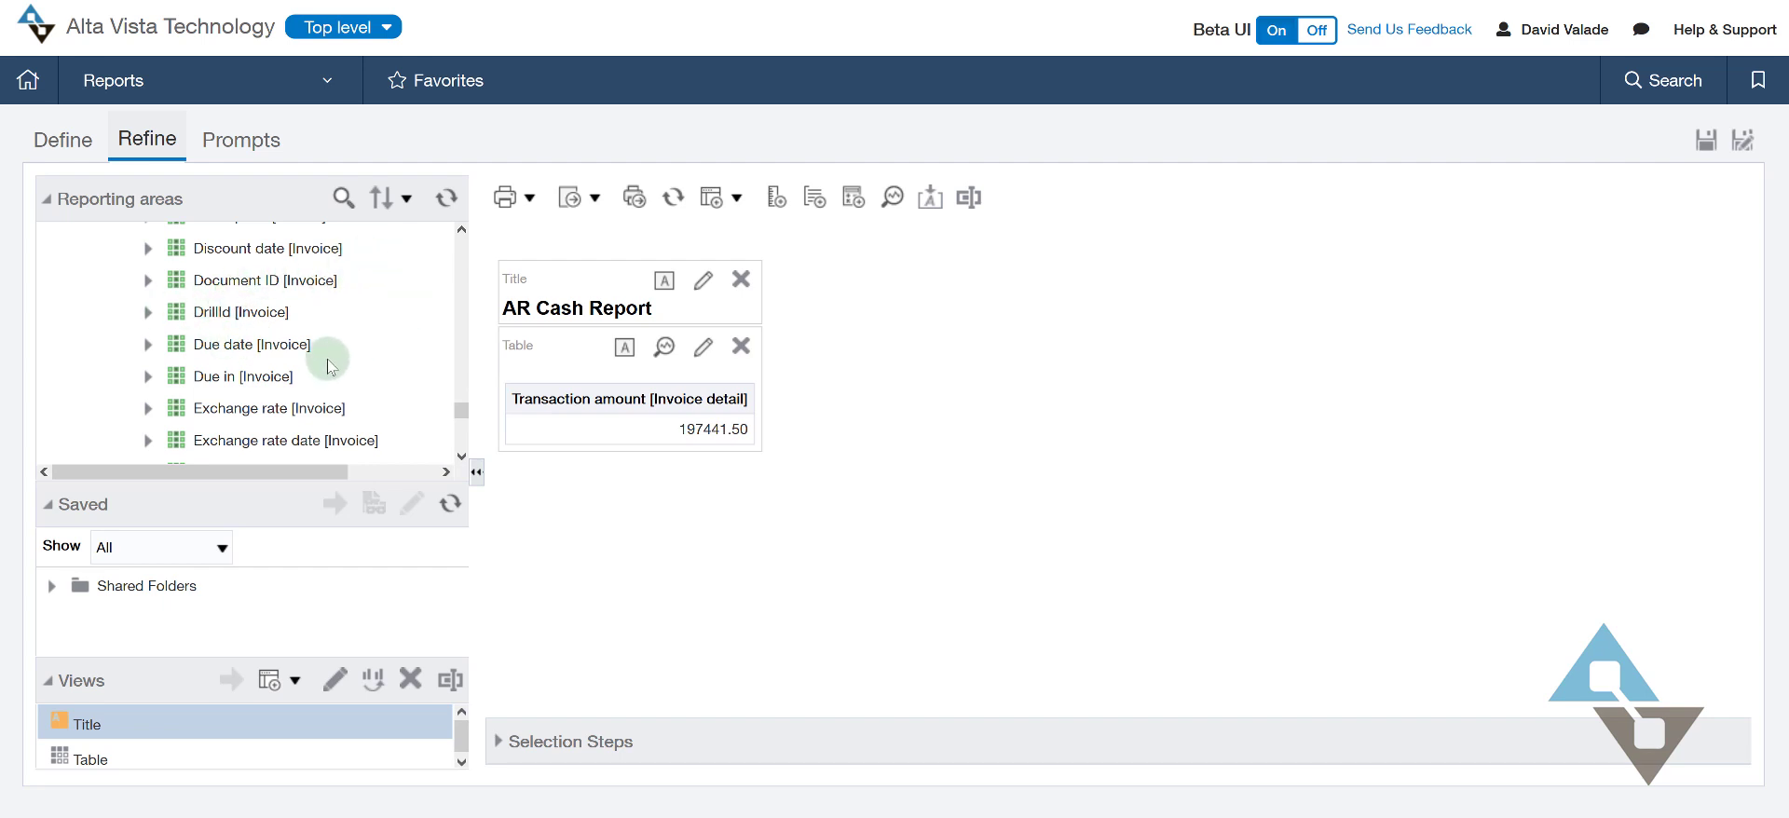
{"action": "double_click", "coordinate": [248, 378]}
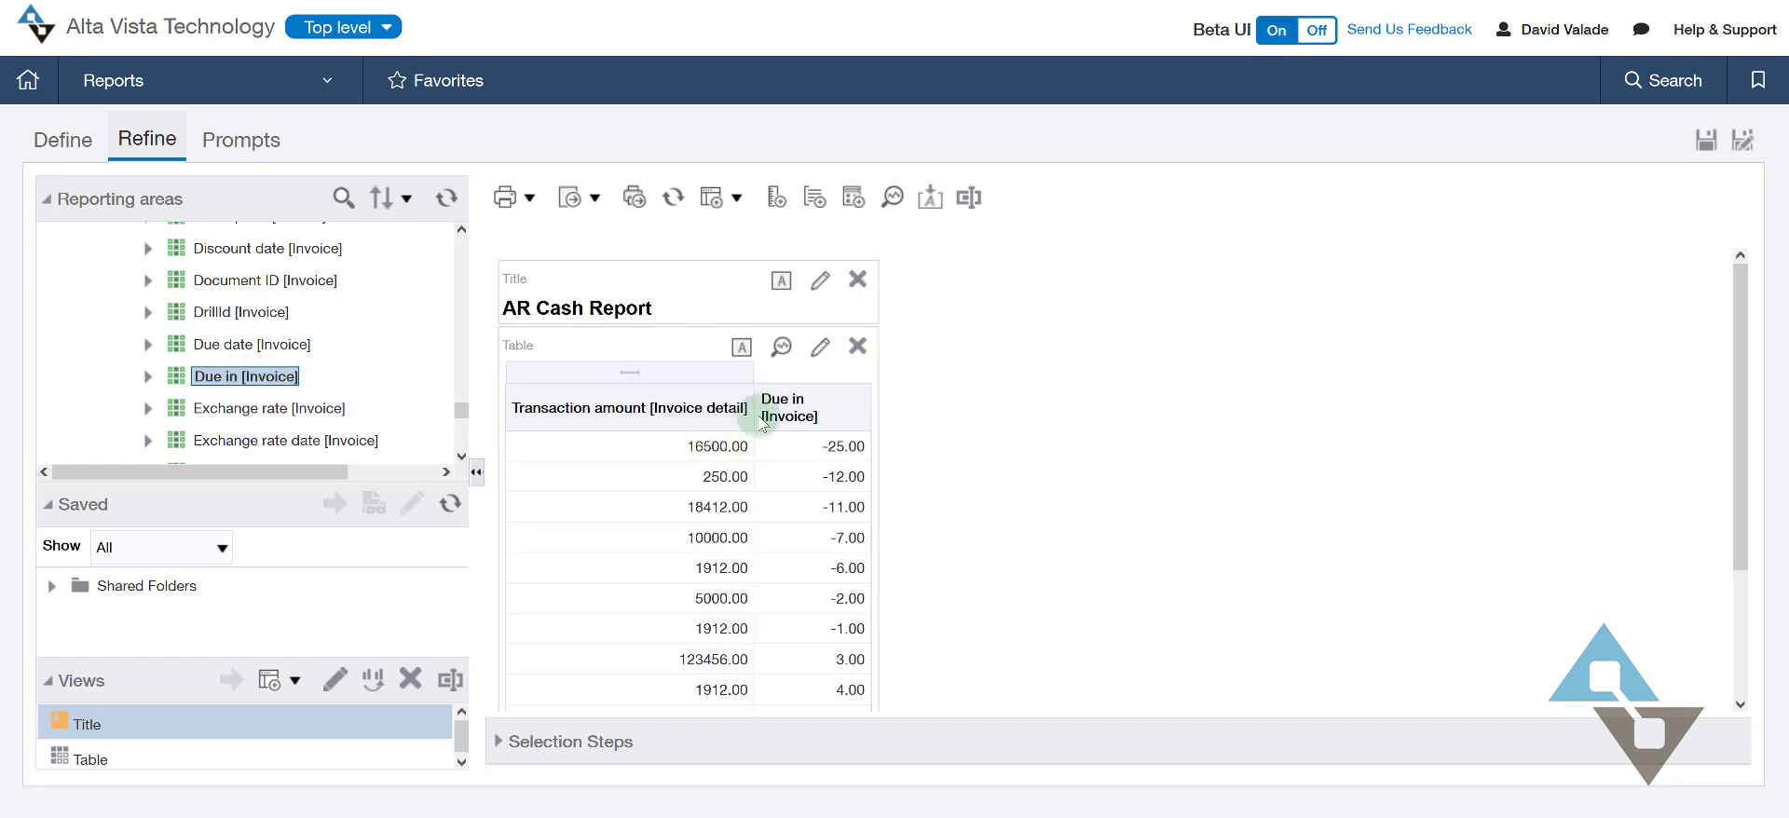
Add the Invoice number attribute of the related Invoice object to the report as a column
{"action": "left_click", "coordinate": [459, 455]}
{"action": "left_click", "coordinate": [460, 456]}
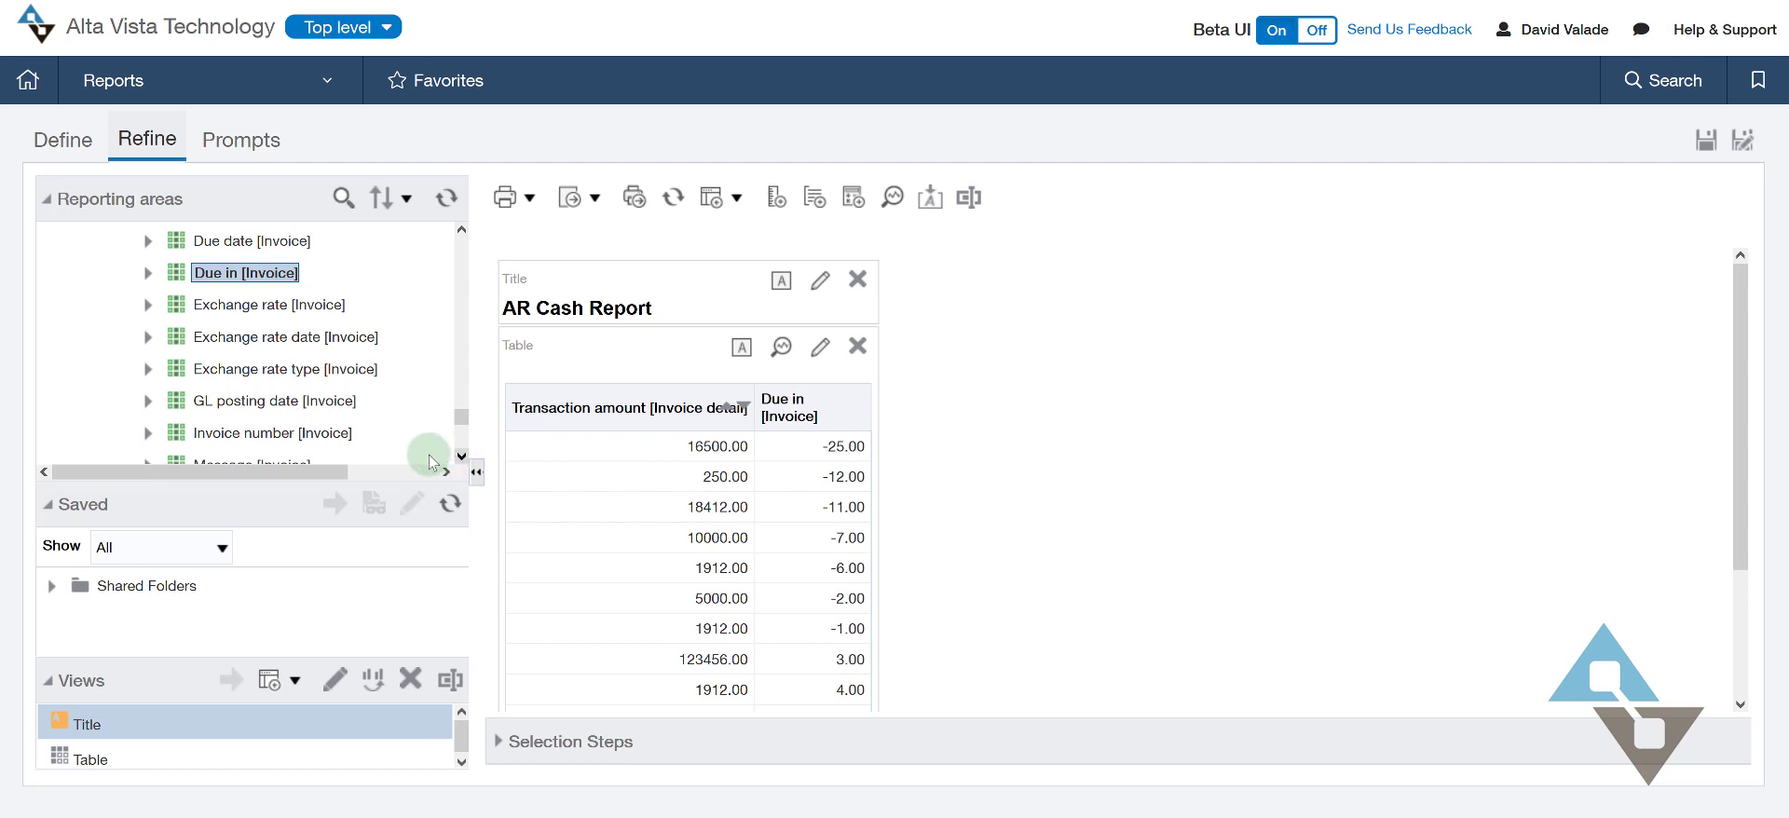
{"action": "double_click", "coordinate": [274, 444]}
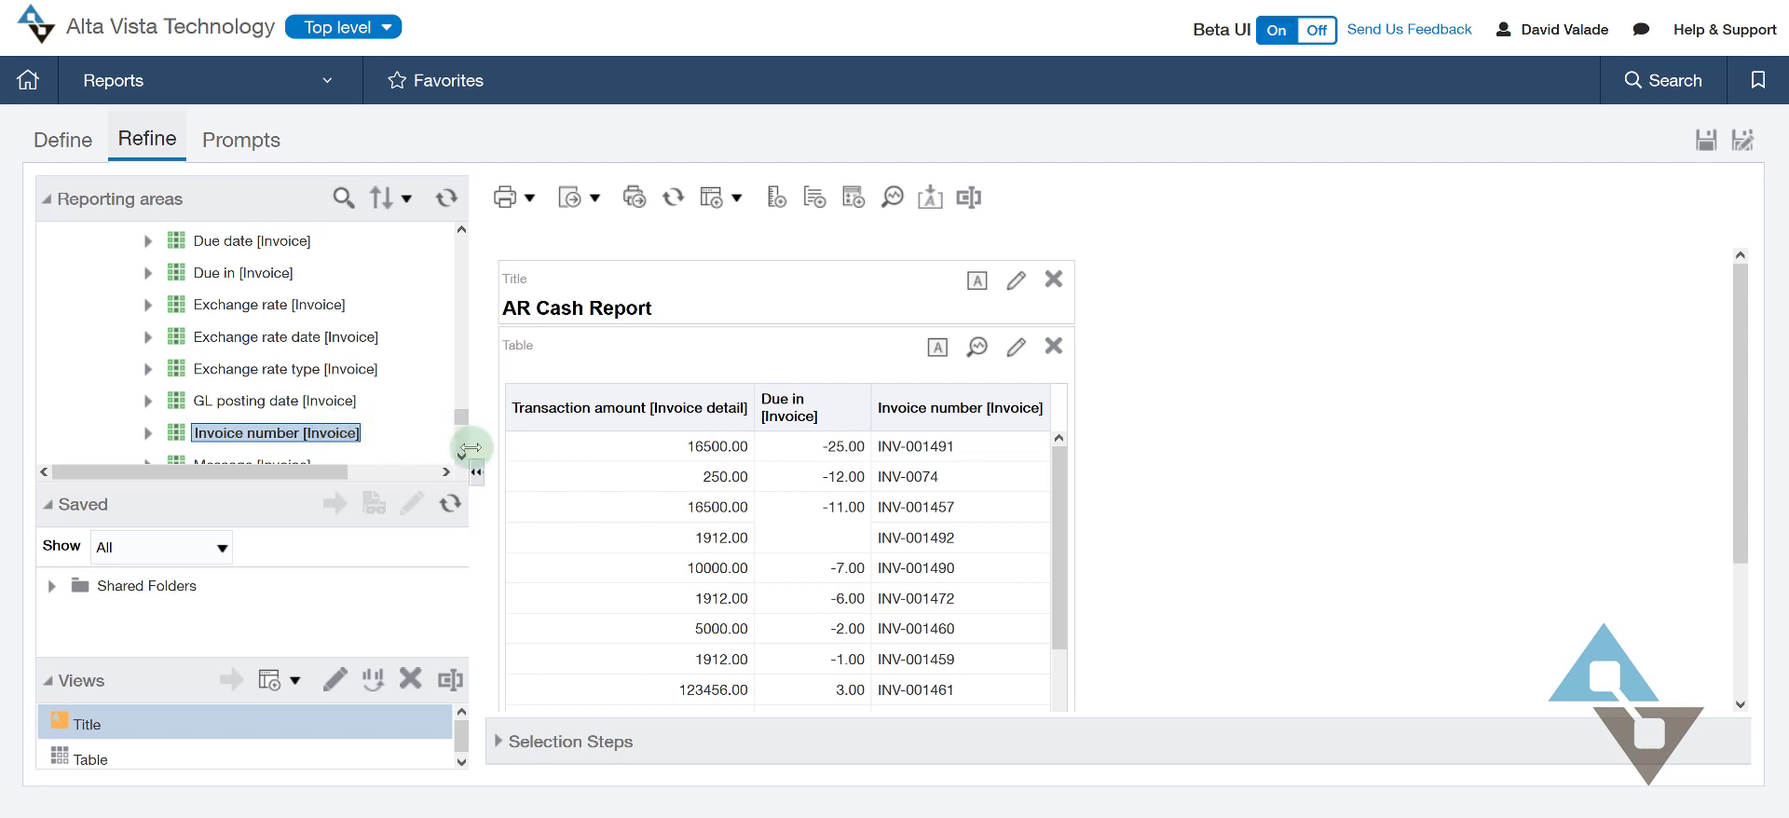
Add the Invoice object's name attribute and arrange the table columns as name, Invoice number, Due in, Transaction amount
{"action": "left_click", "coordinate": [461, 230]}
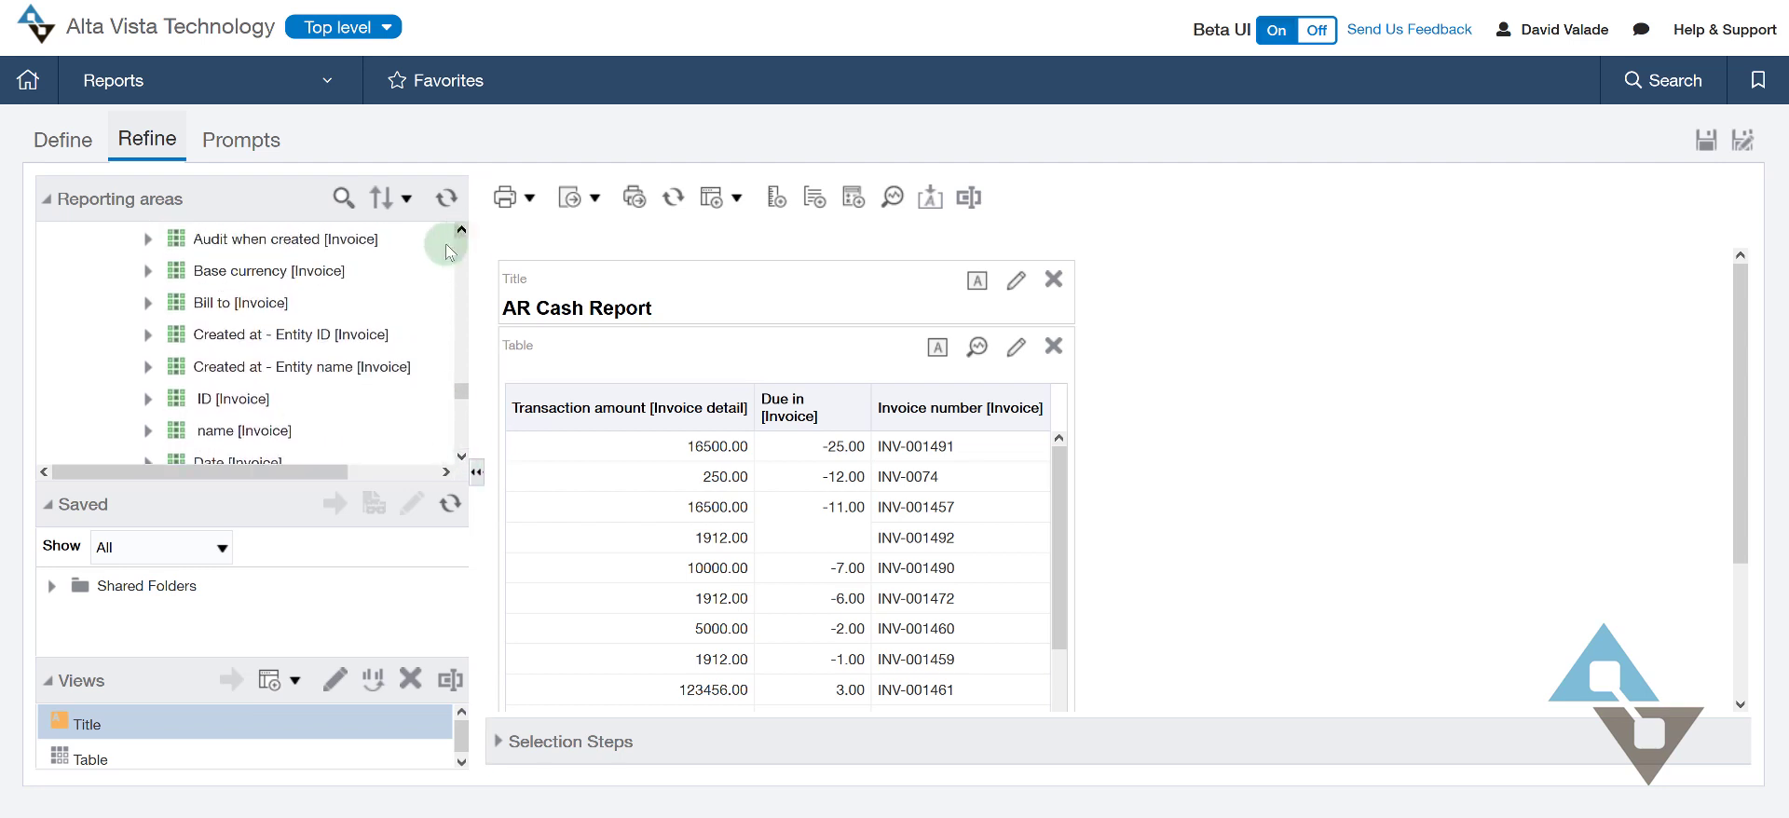
{"action": "left_click", "coordinate": [462, 457]}
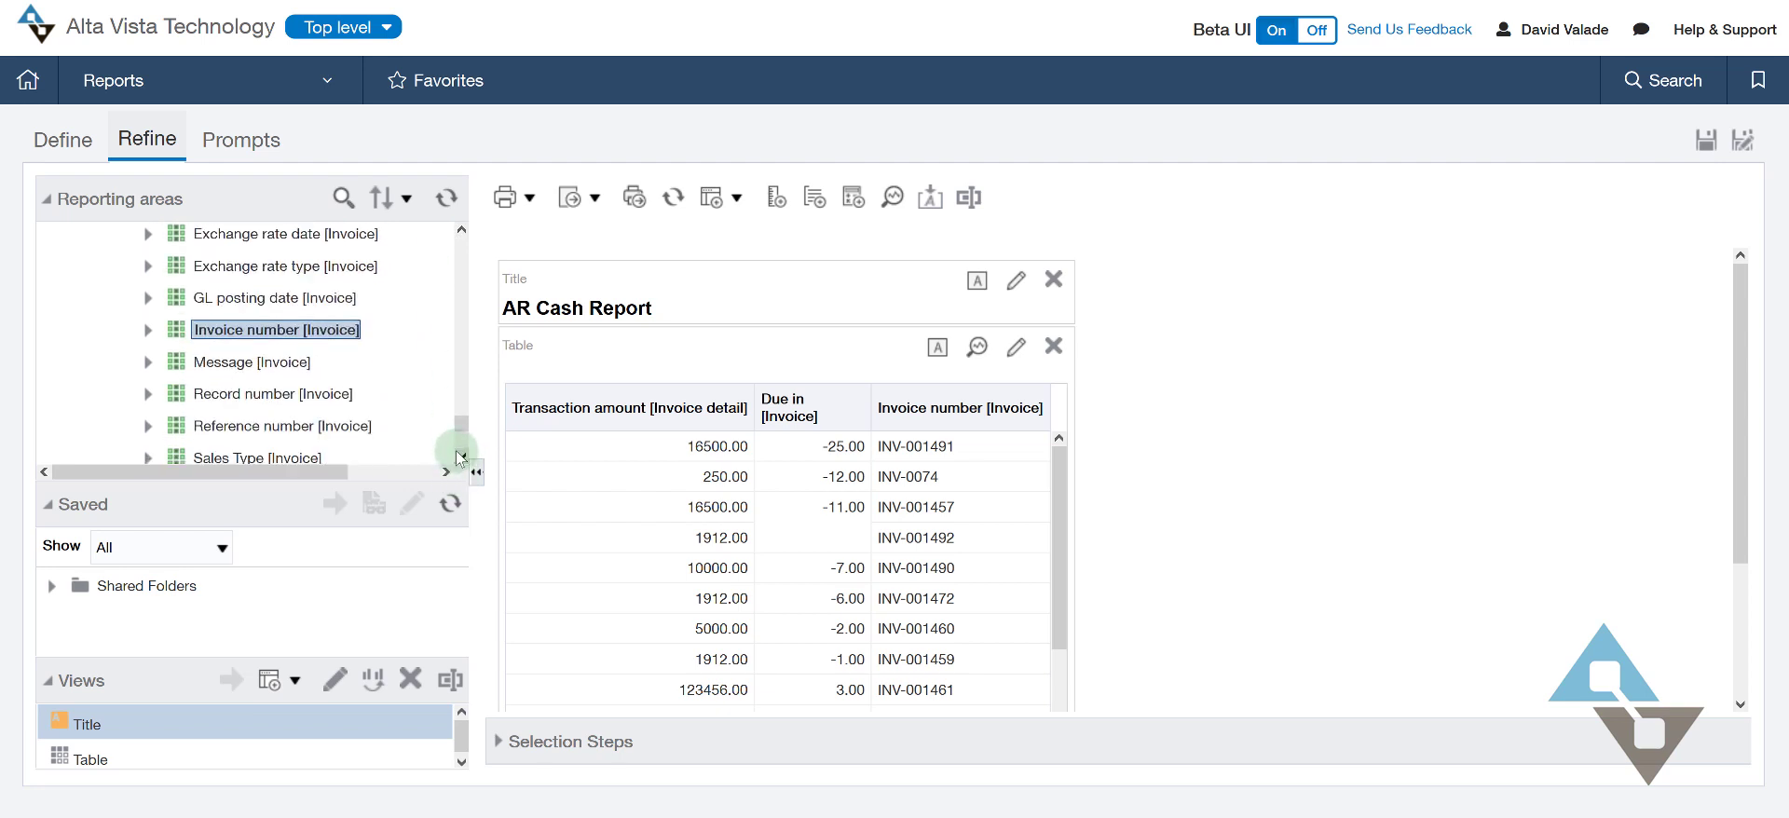
{"action": "double_click", "coordinate": [291, 340]}
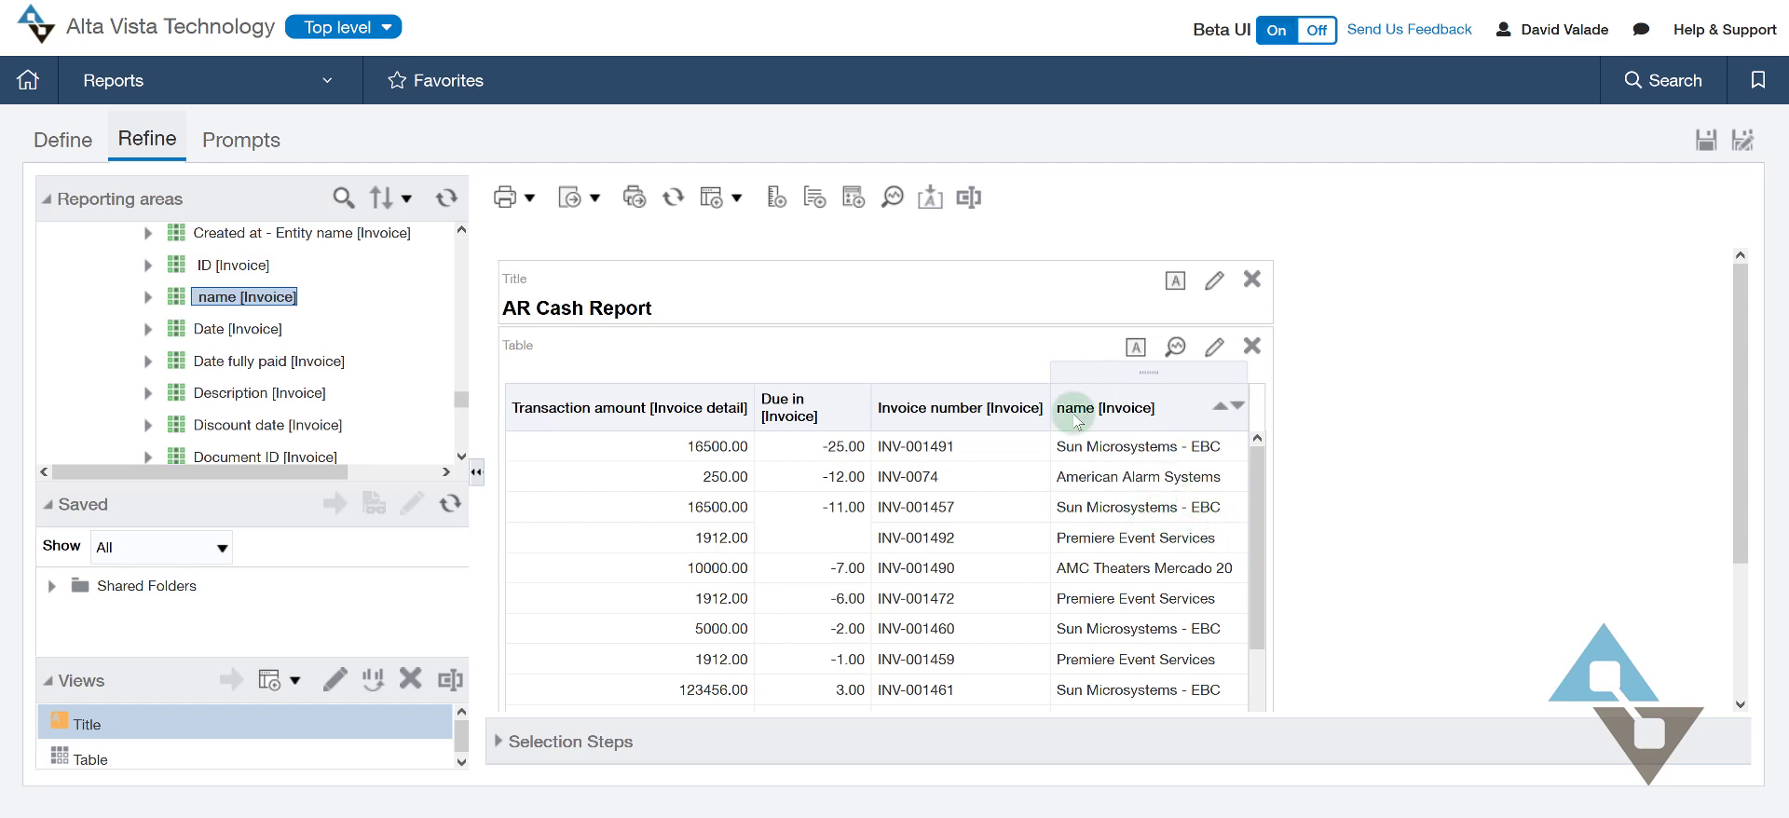
{"action": "left_click_drag", "start_coordinate": [1150, 372], "coordinate": [594, 429]}
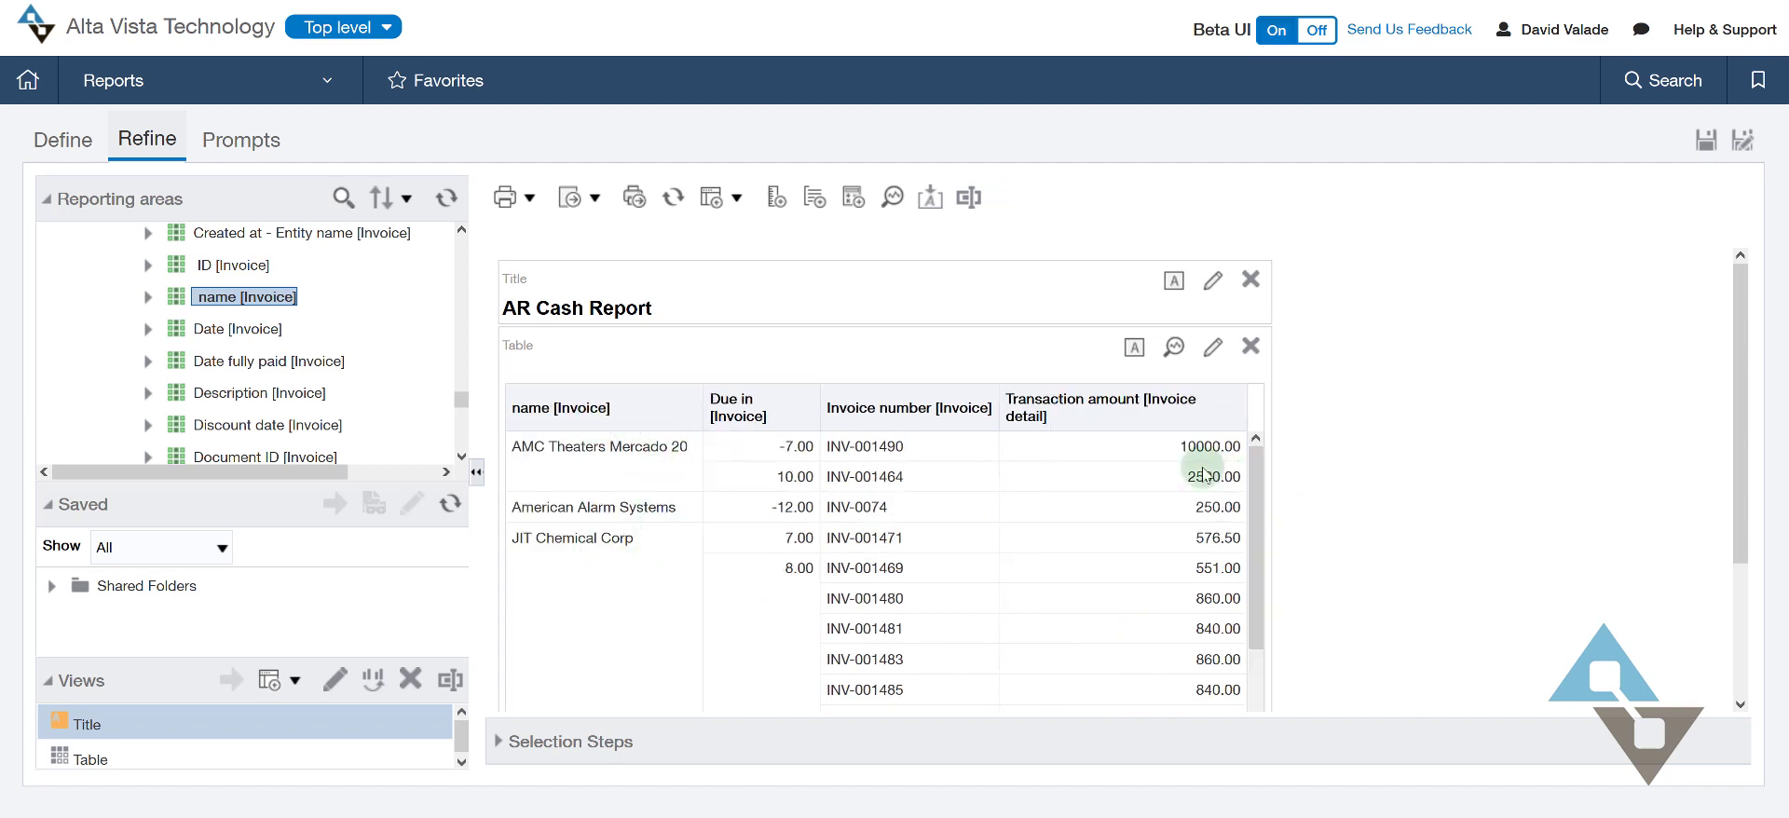
{"action": "left_click_drag", "start_coordinate": [916, 372], "coordinate": [758, 388]}
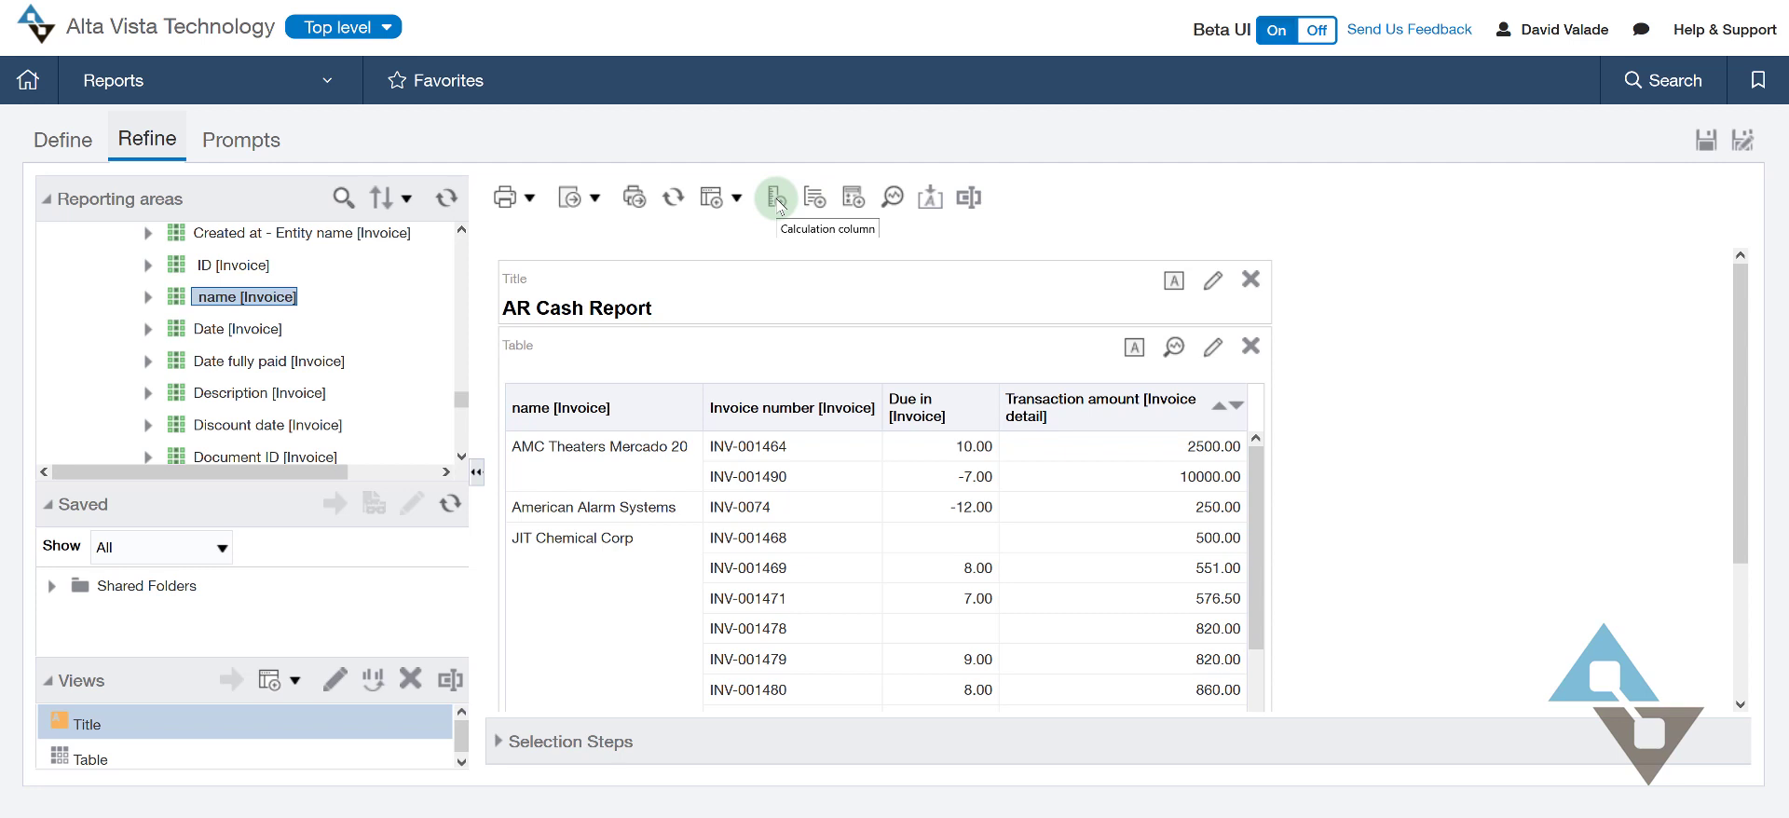
Start a new calculation column with Due in 7 Days as both its folder title and column title
{"action": "left_click", "coordinate": [775, 197]}
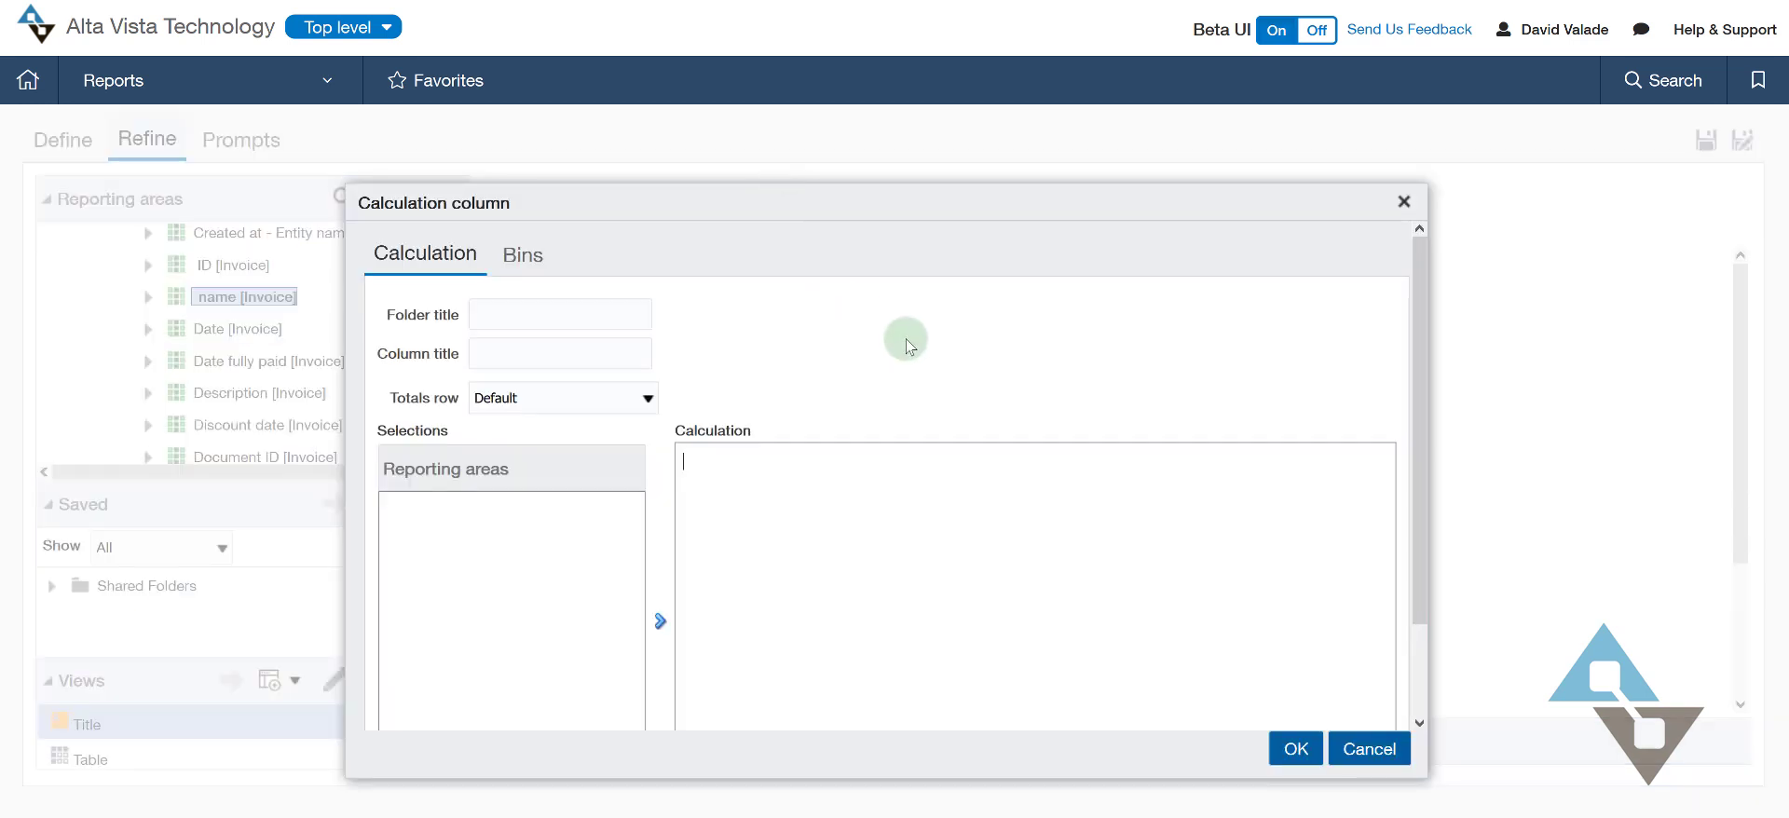
{"action": "left_click", "coordinate": [770, 482]}
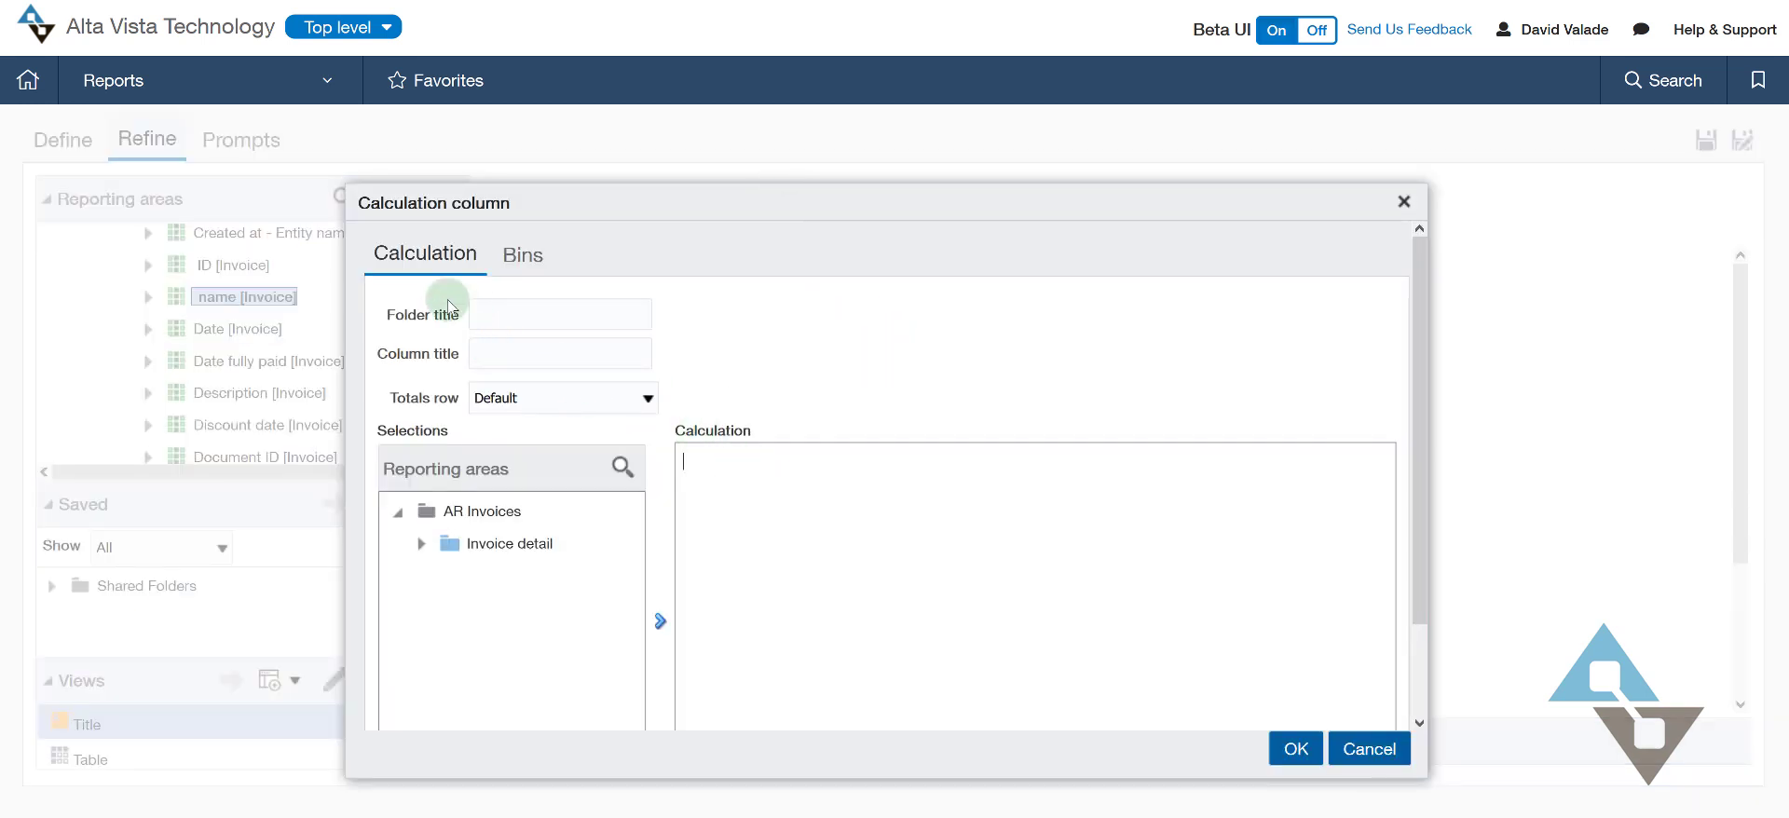
{"action": "left_click", "coordinate": [596, 312]}
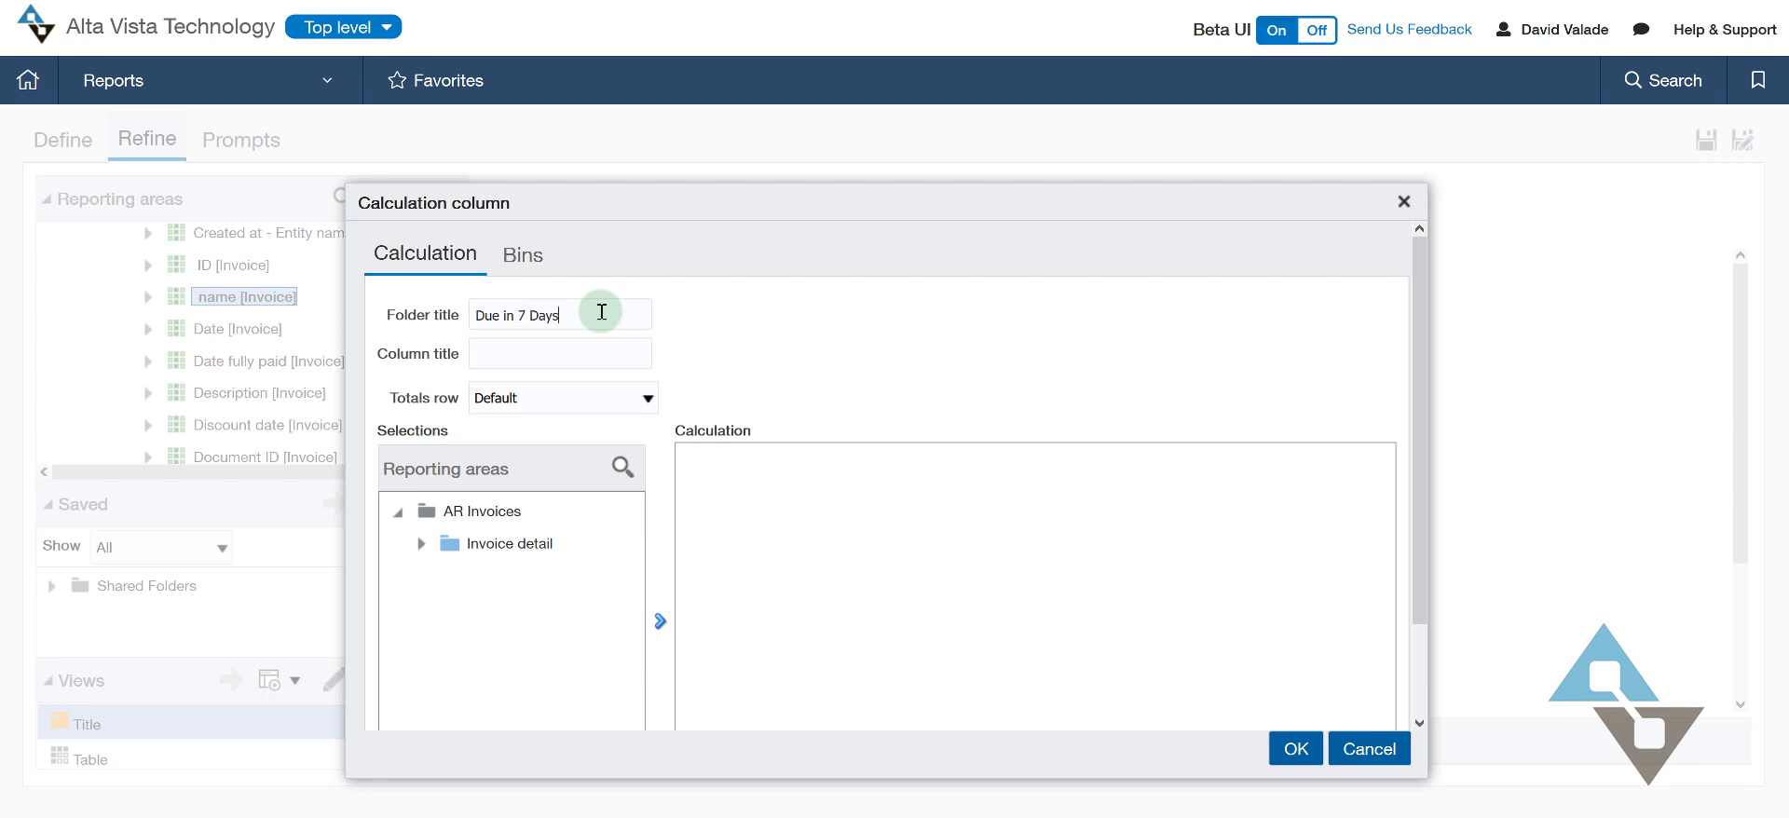
{"action": "triple_click", "coordinate": [602, 312]}
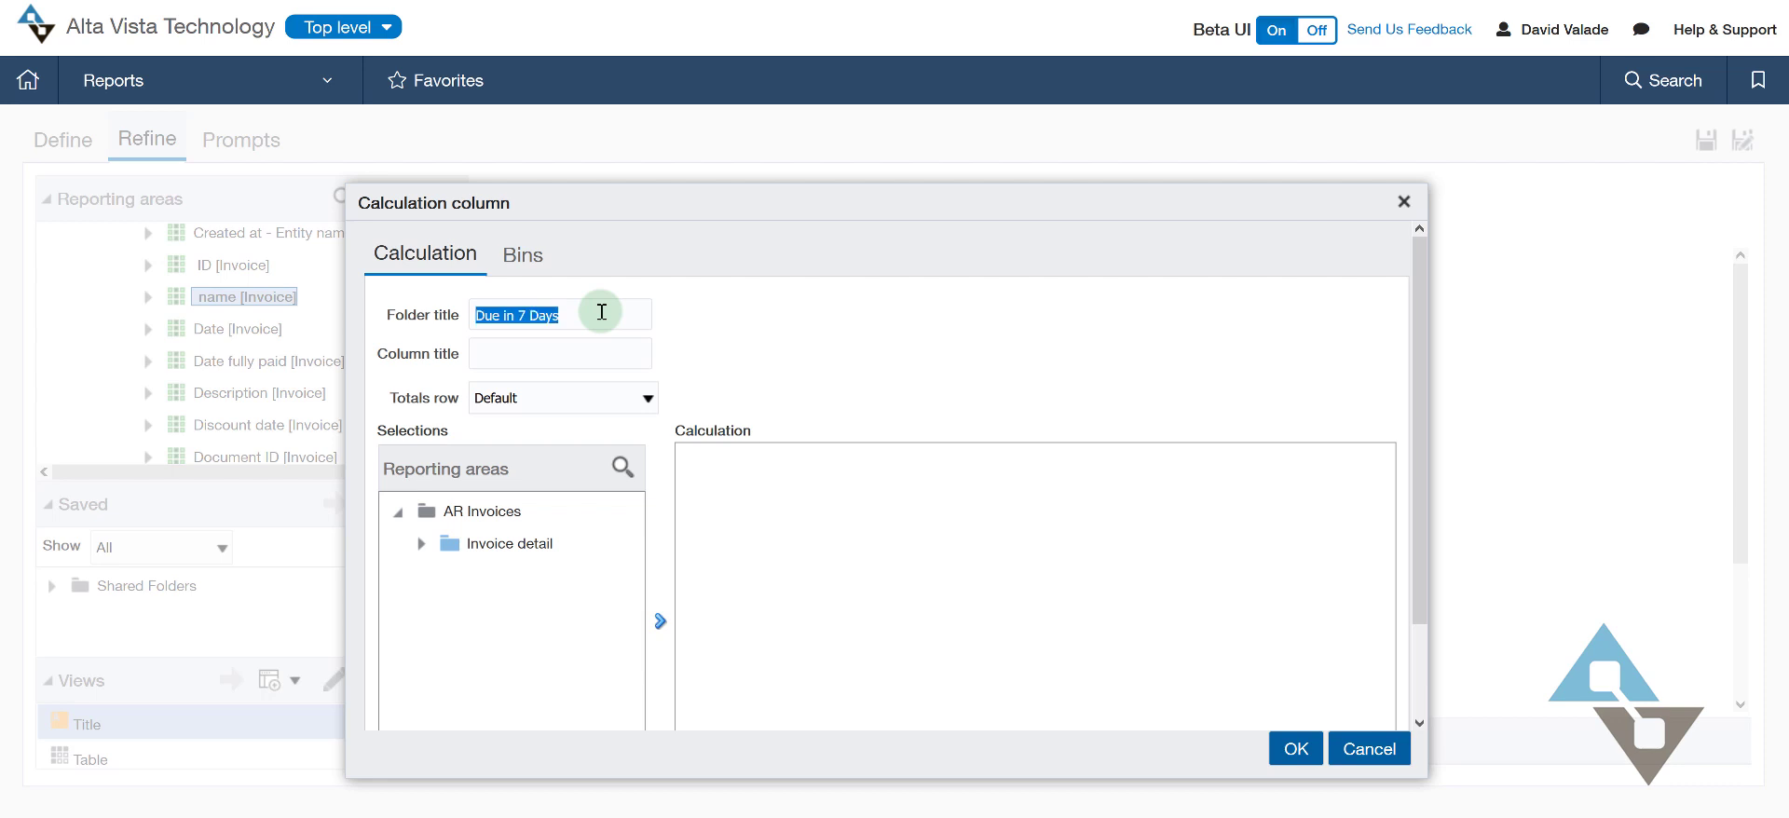
{"action": "key", "text": "Tab"}
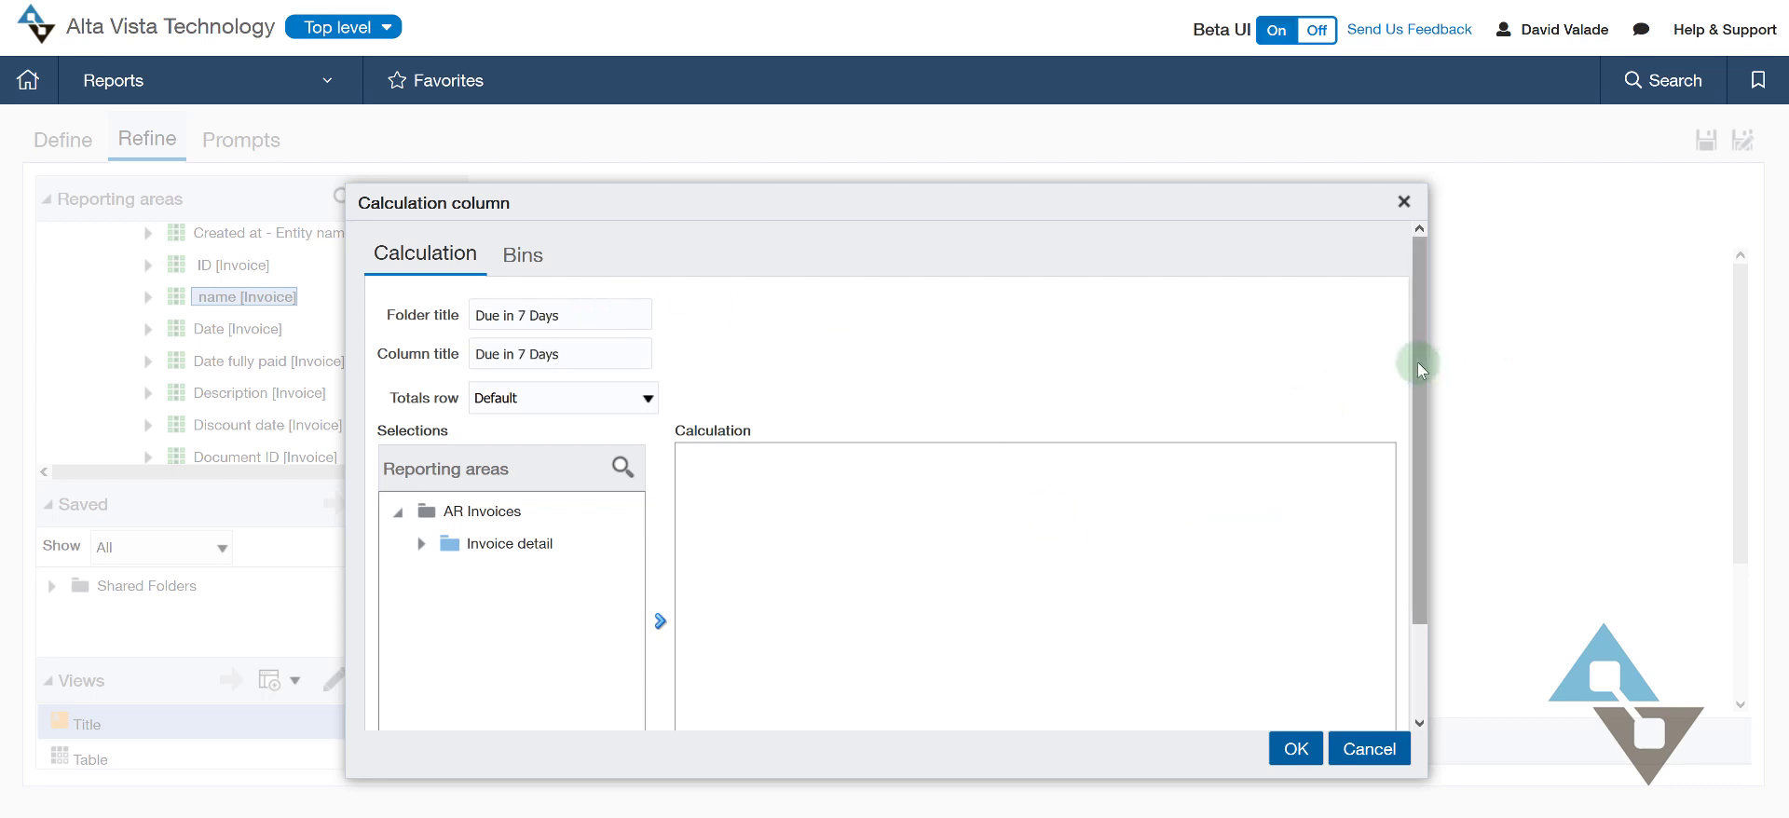
Insert the Case (If) function from the Expressions group into the column's calculation
{"action": "left_click_drag", "start_coordinate": [1416, 369], "coordinate": [1417, 504]}
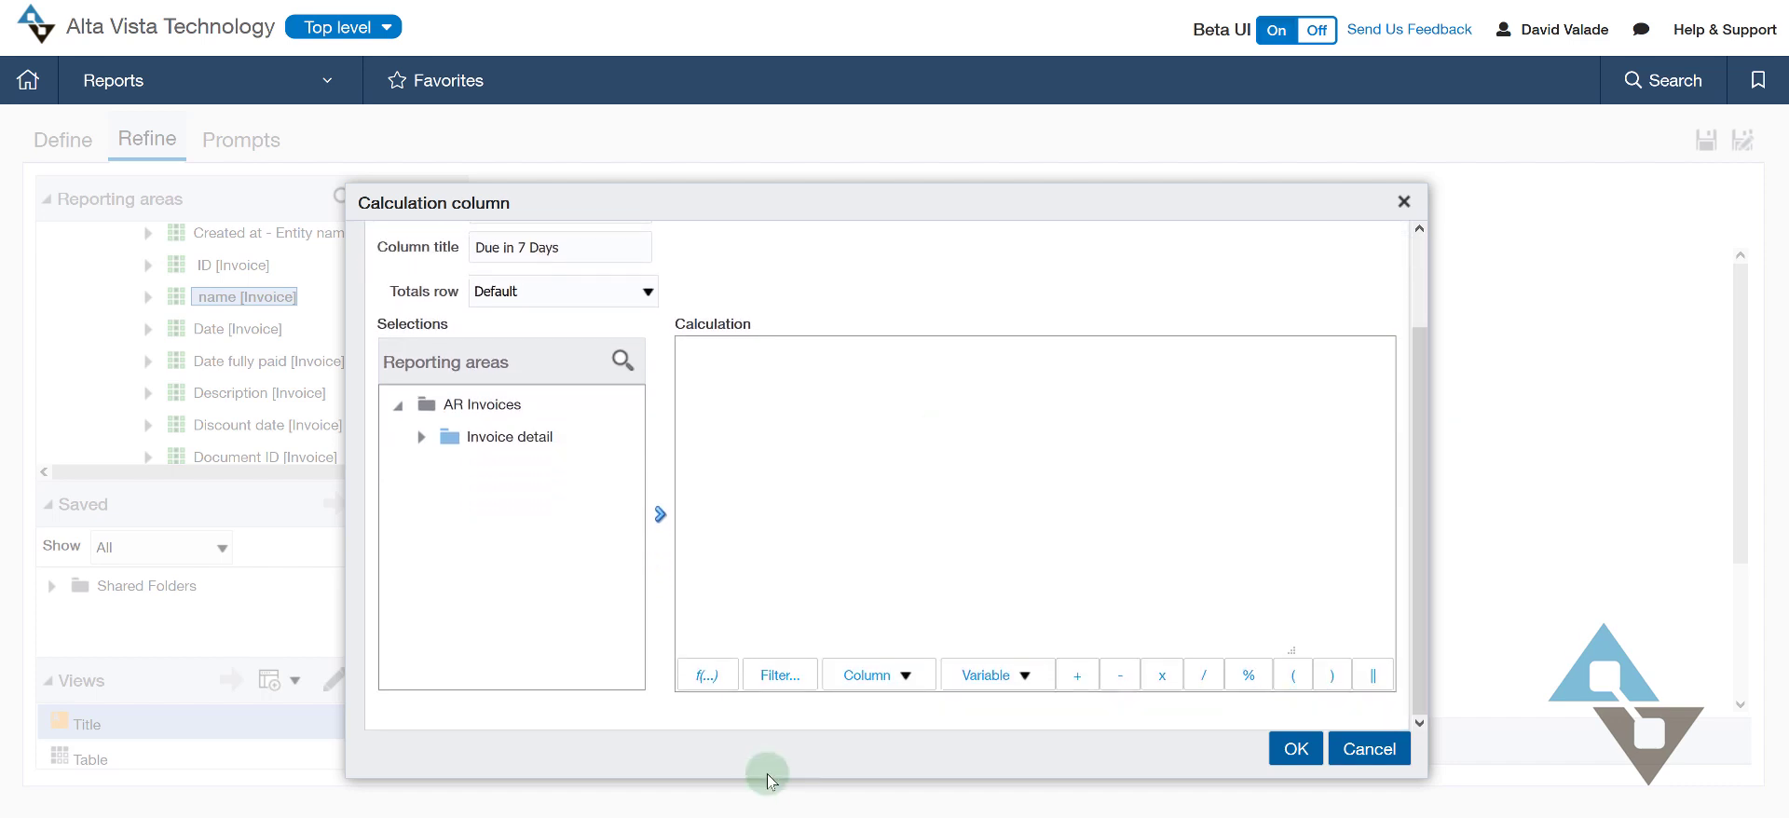
{"action": "left_click", "coordinate": [959, 639]}
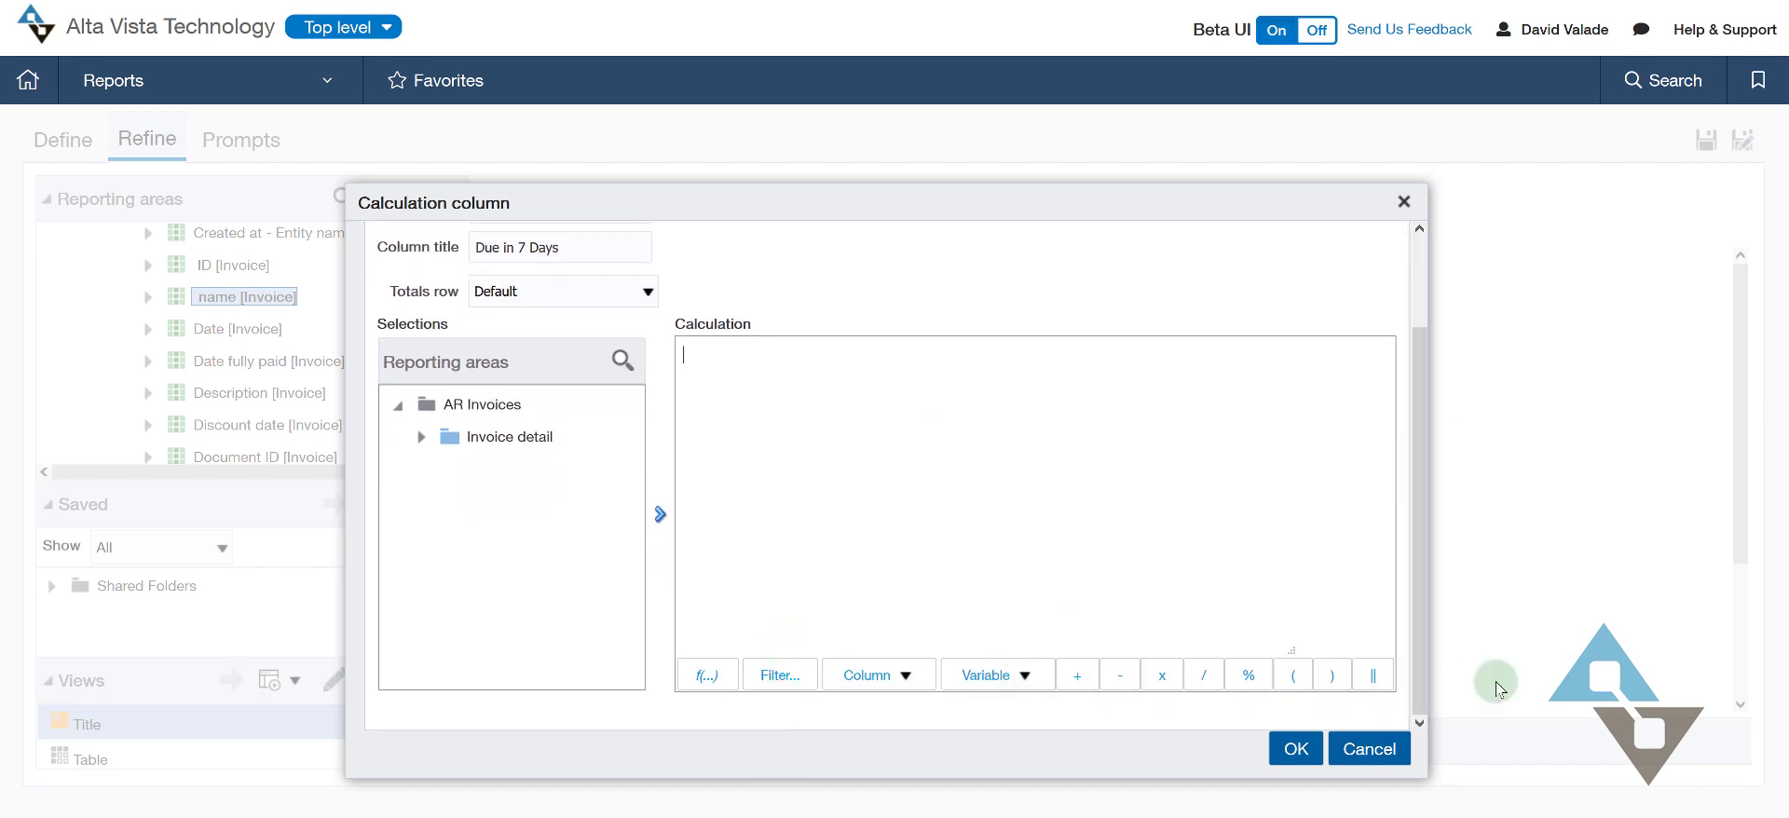
{"action": "left_click", "coordinate": [705, 684]}
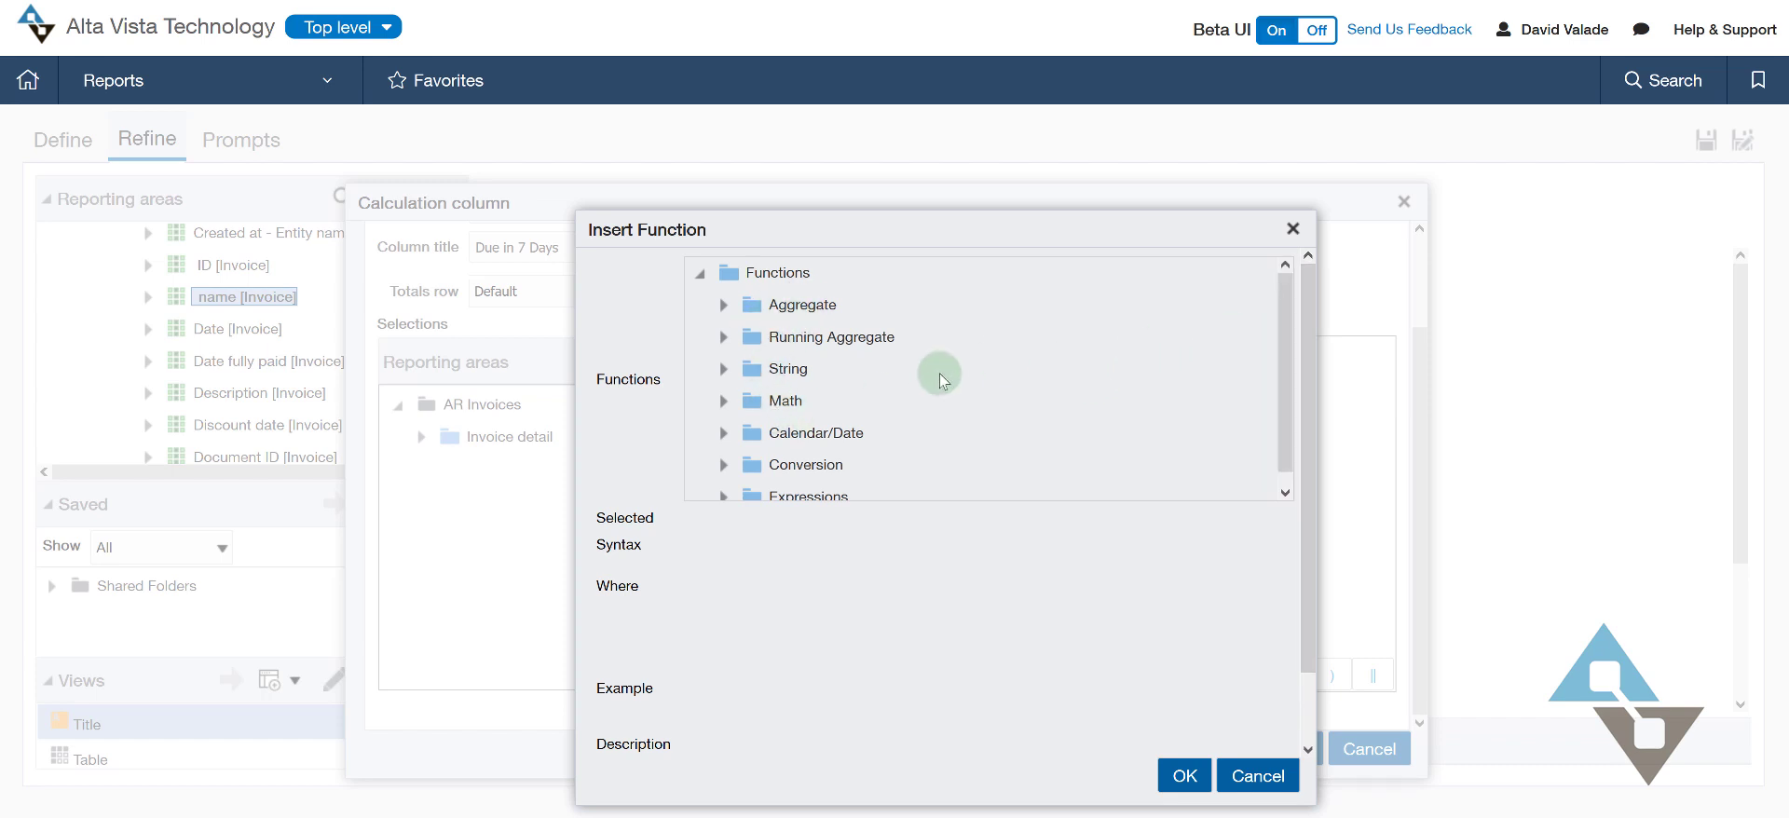
{"action": "left_click_drag", "start_coordinate": [1284, 289], "coordinate": [1145, 384]}
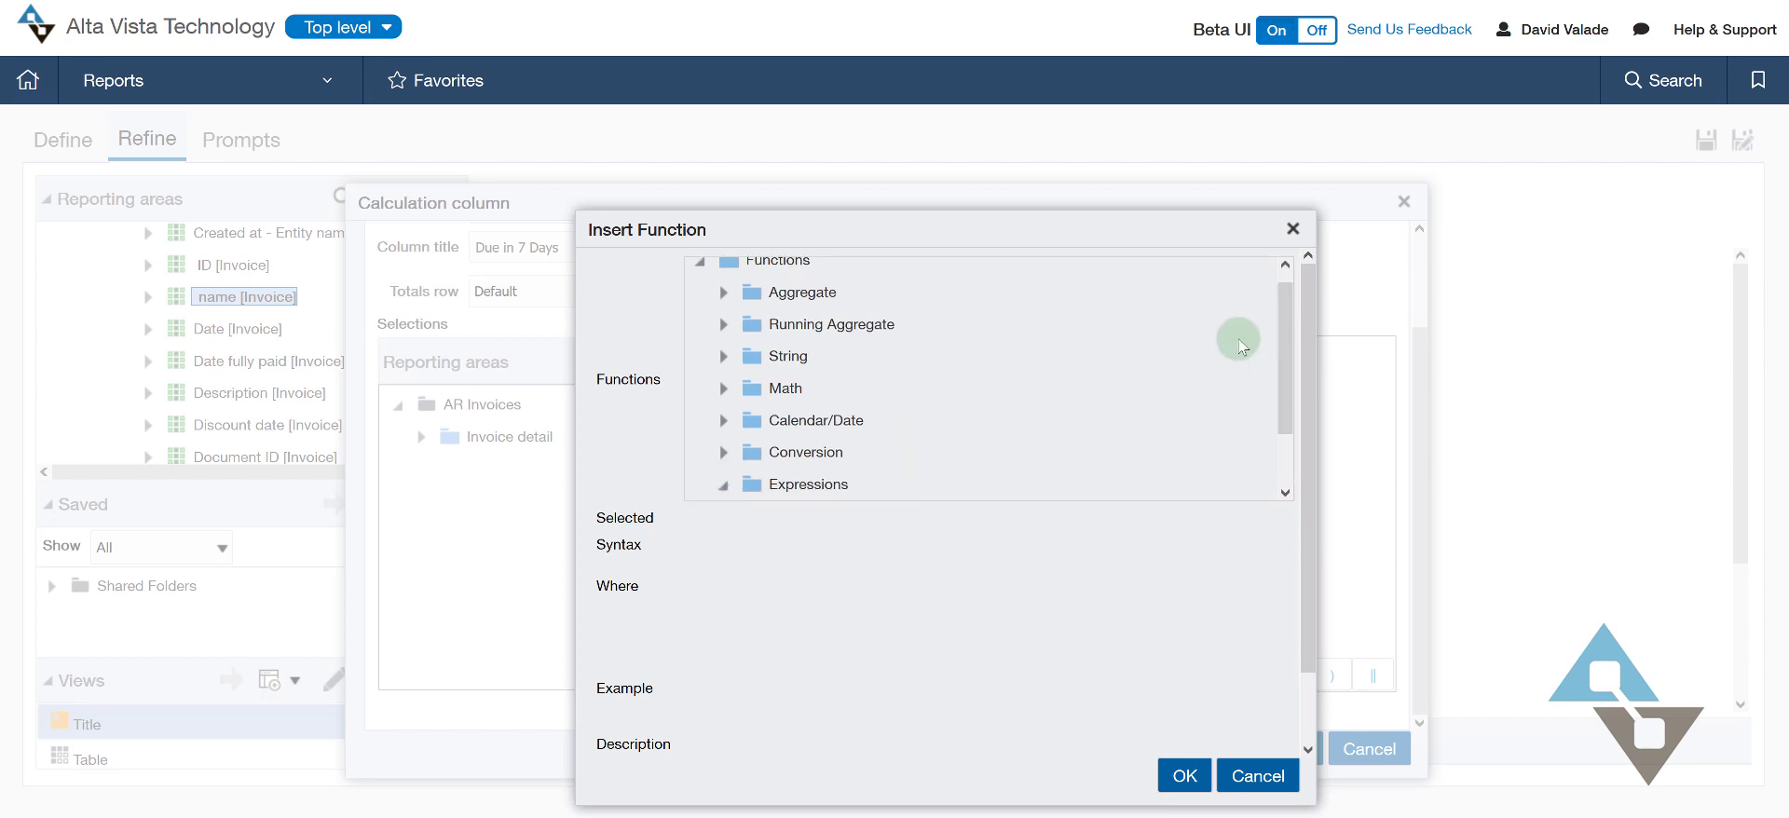
{"action": "left_click_drag", "start_coordinate": [1286, 373], "coordinate": [1294, 479]}
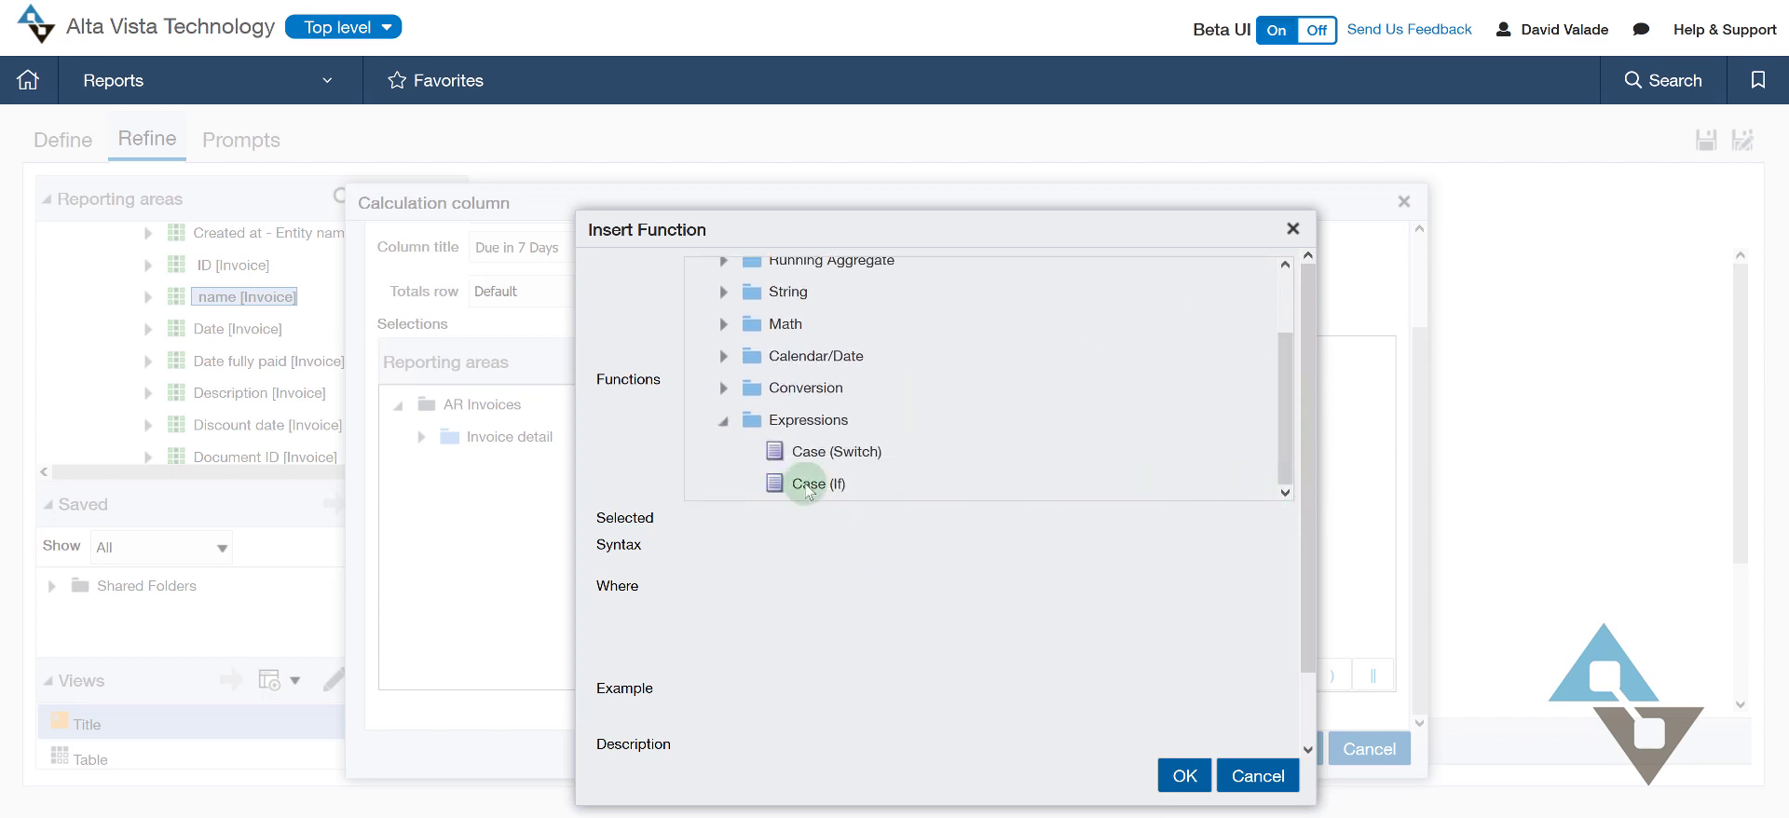
{"action": "left_click", "coordinate": [822, 484]}
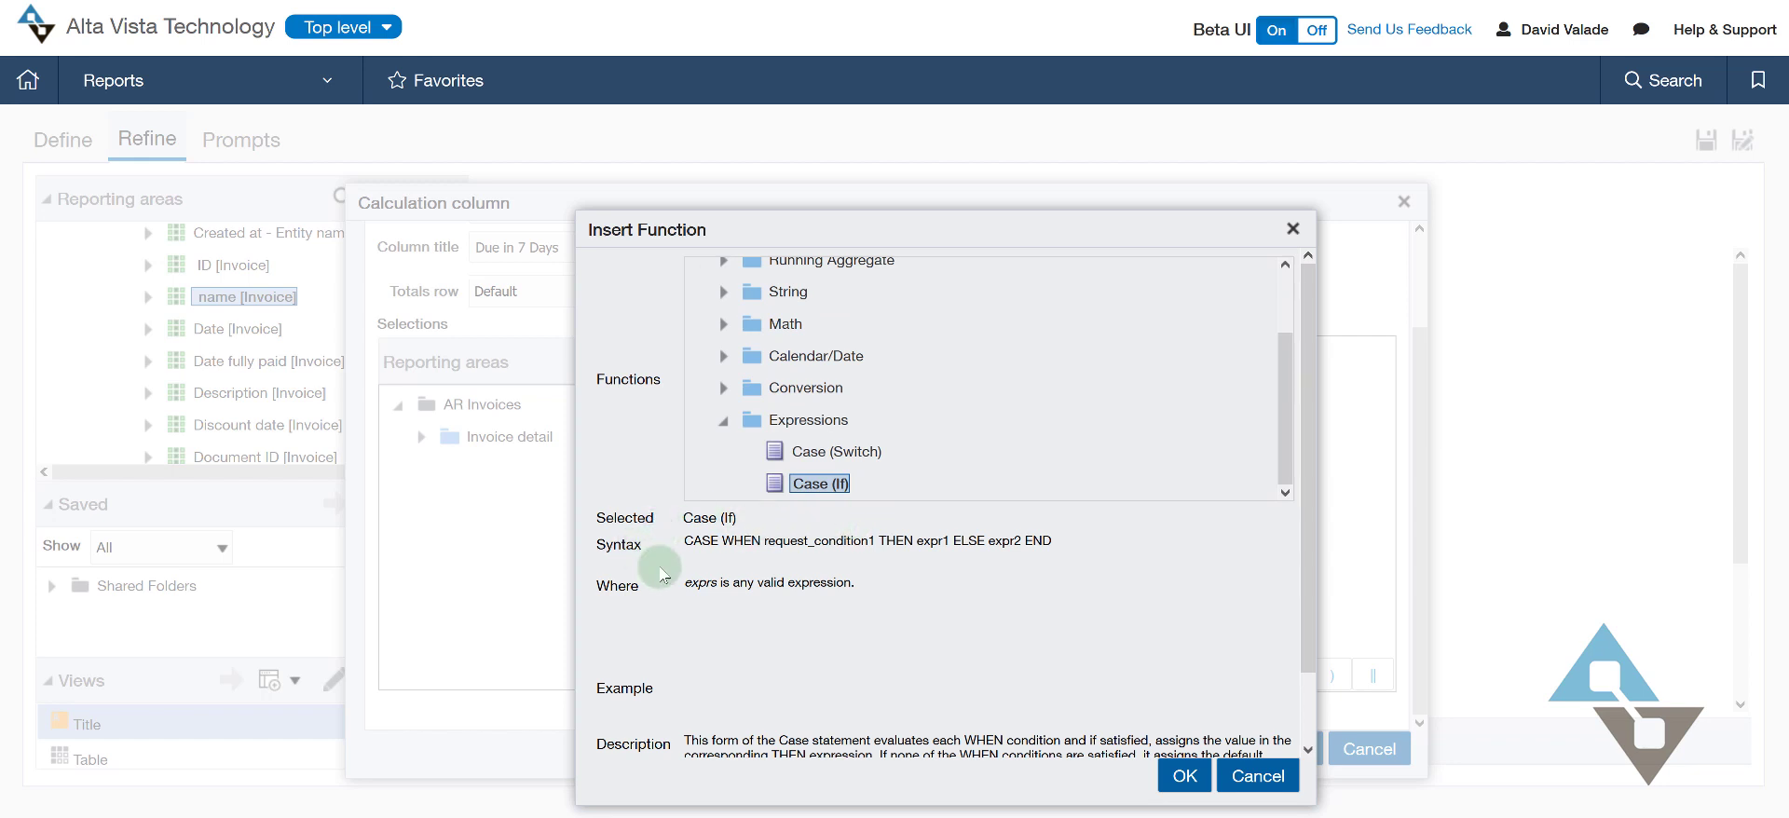
{"action": "mouse_move", "coordinate": [1308, 556]}
{"action": "left_mouse_down"}
{"action": "mouse_move", "coordinate": [1298, 619]}
{"action": "mouse_move", "coordinate": [1286, 533]}
{"action": "left_mouse_up"}
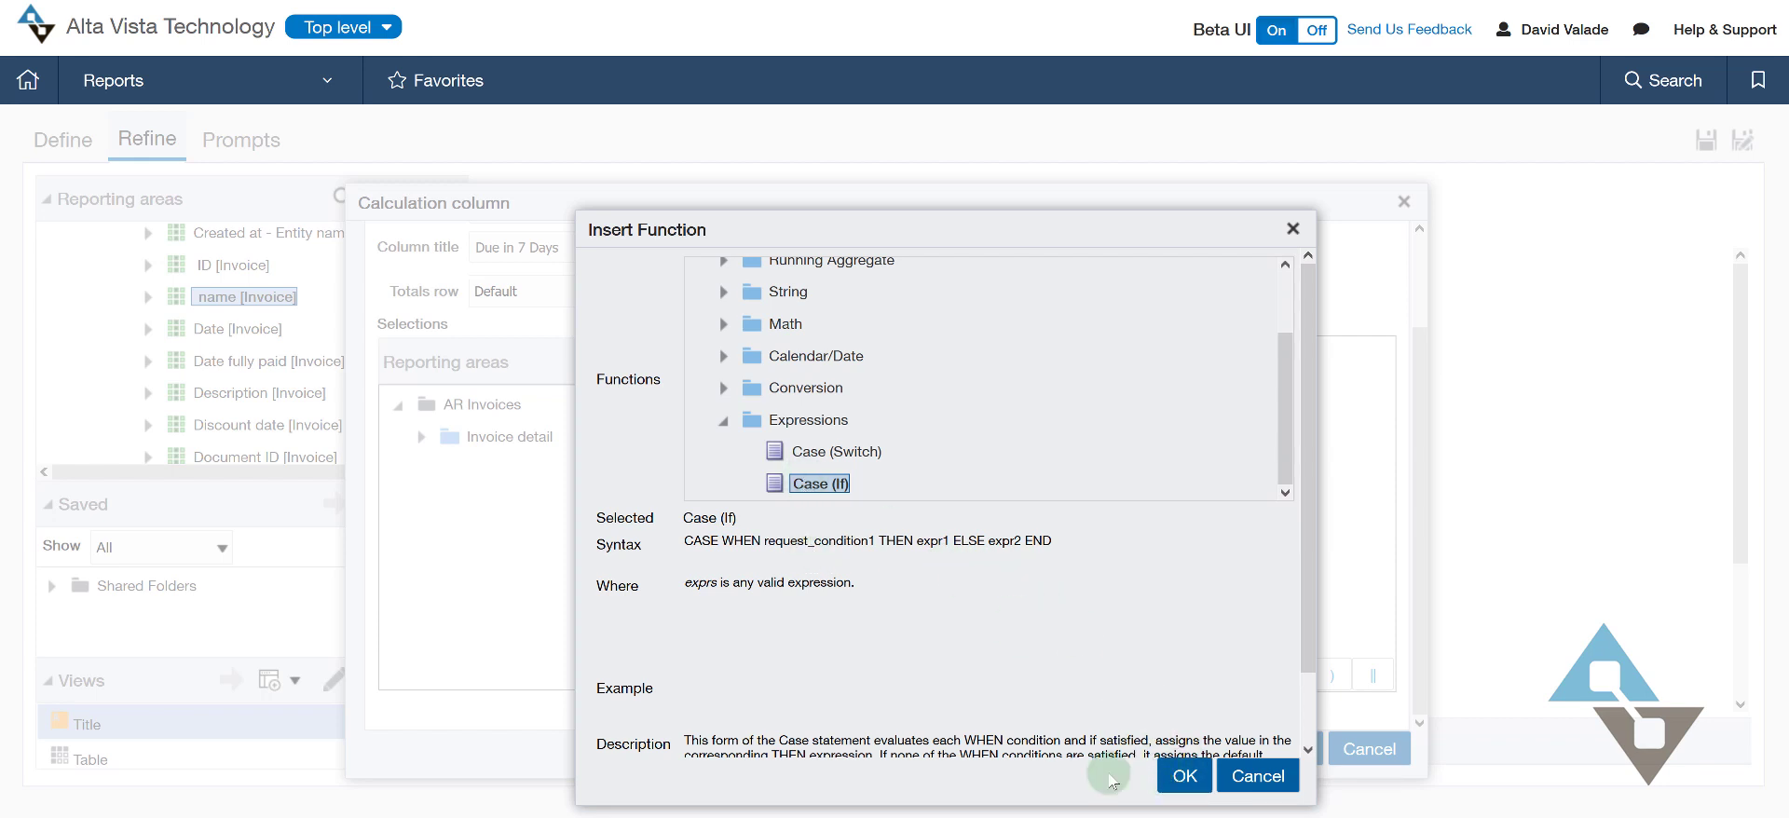
{"action": "left_click", "coordinate": [1180, 774]}
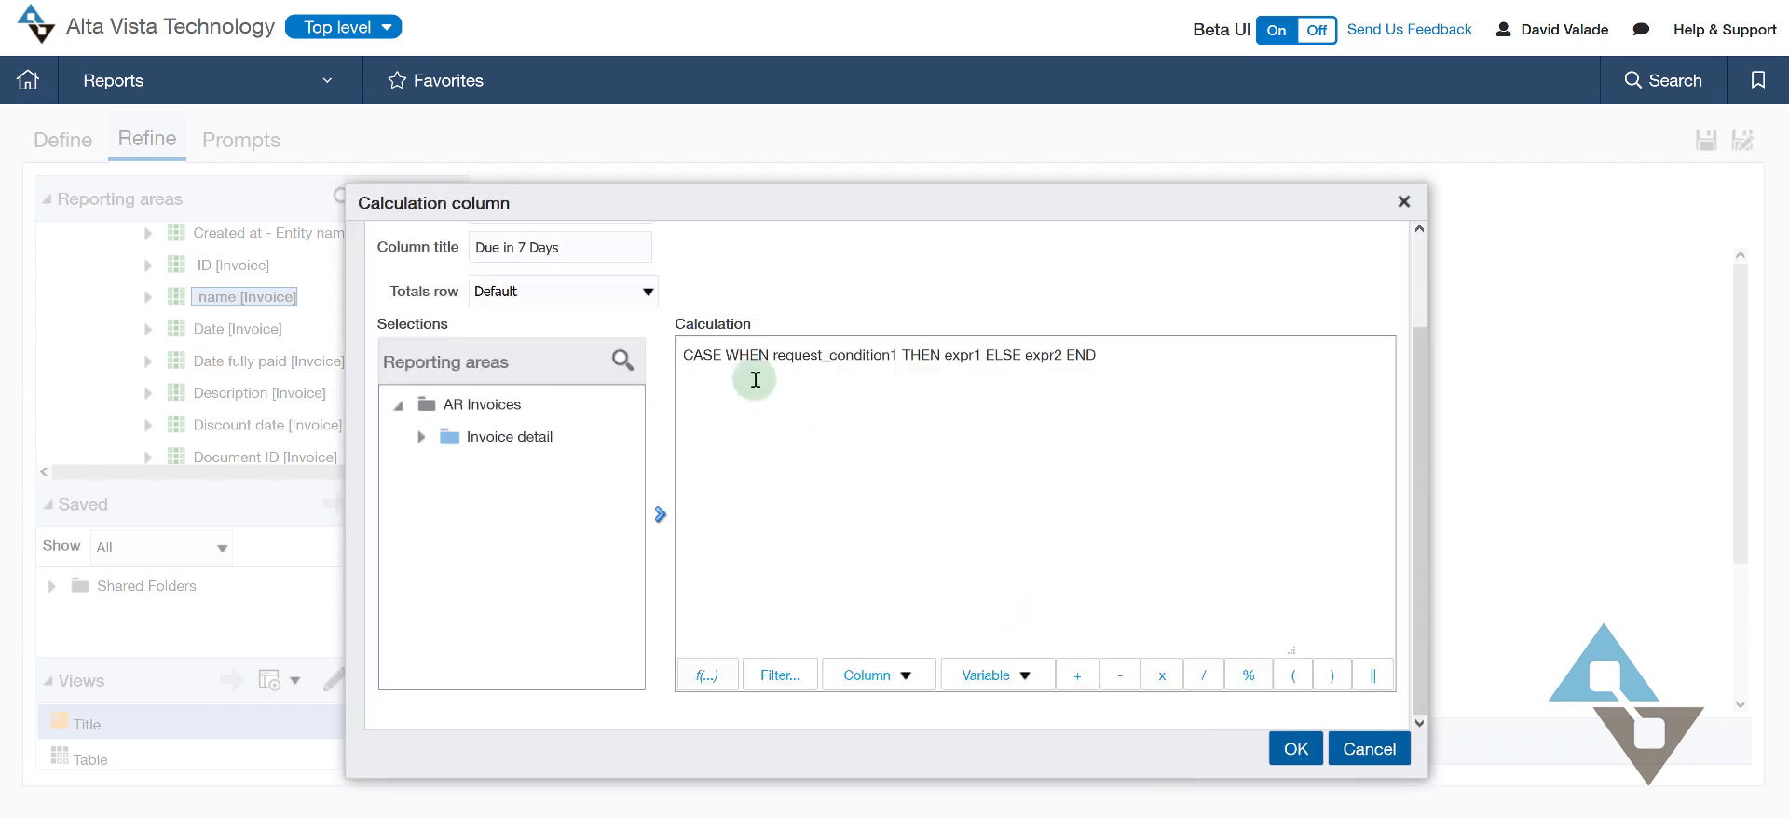
Replace request_condition1 in the CASE formula with the Due in [Invoice] column followed by <= 7
{"action": "left_click_drag", "start_coordinate": [778, 356], "coordinate": [890, 355]}
{"action": "double_click", "coordinate": [892, 355]}
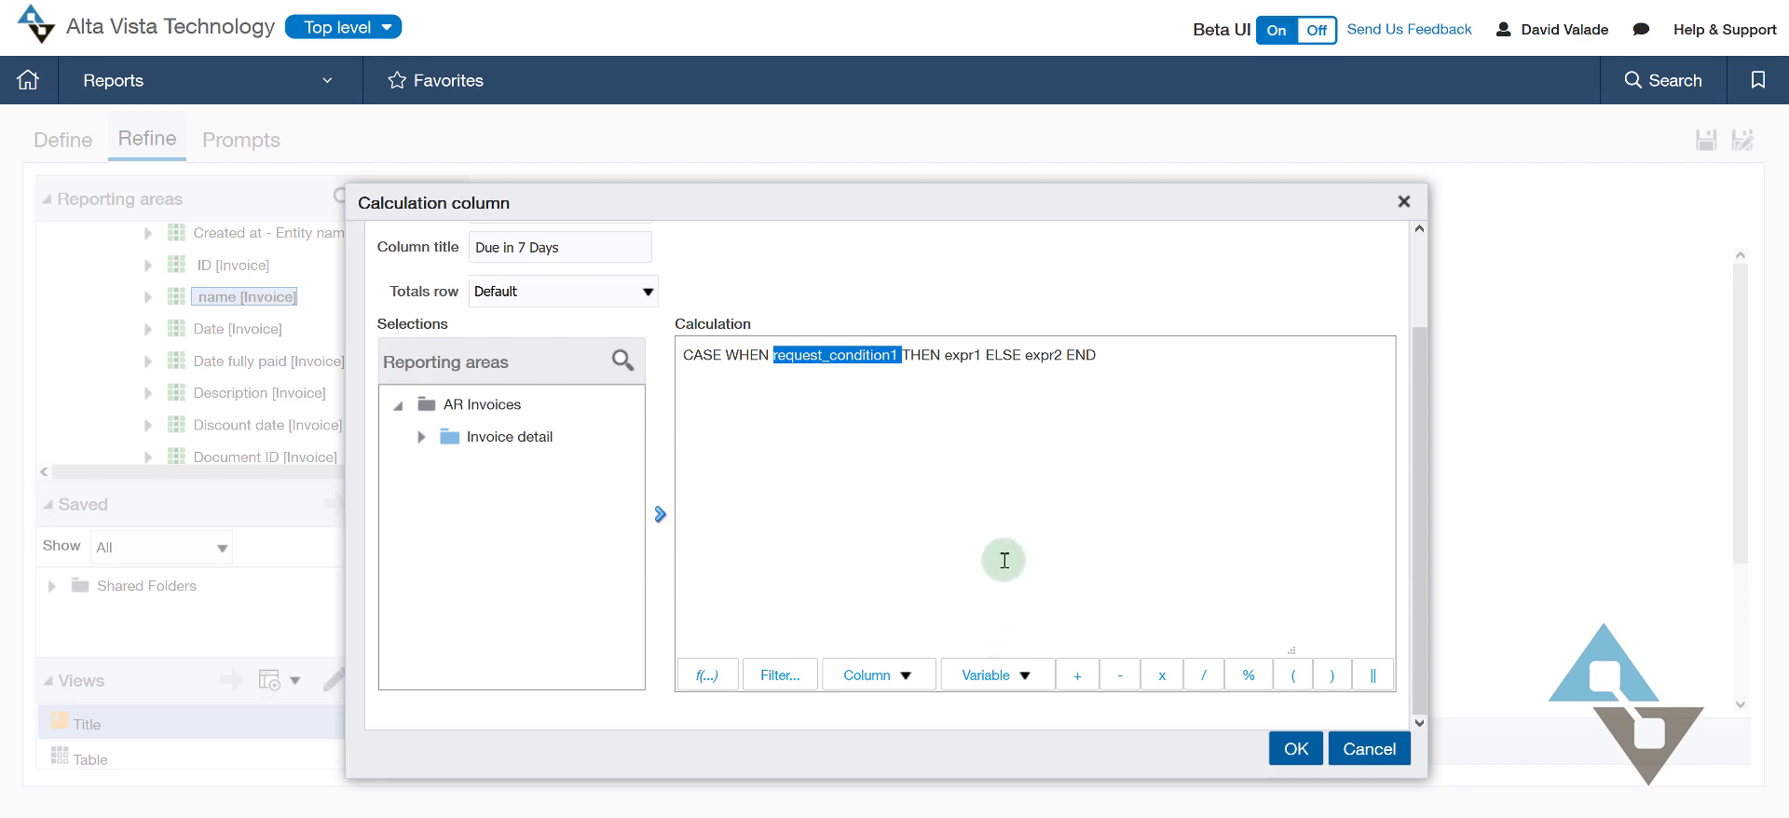
{"action": "left_click", "coordinate": [906, 676]}
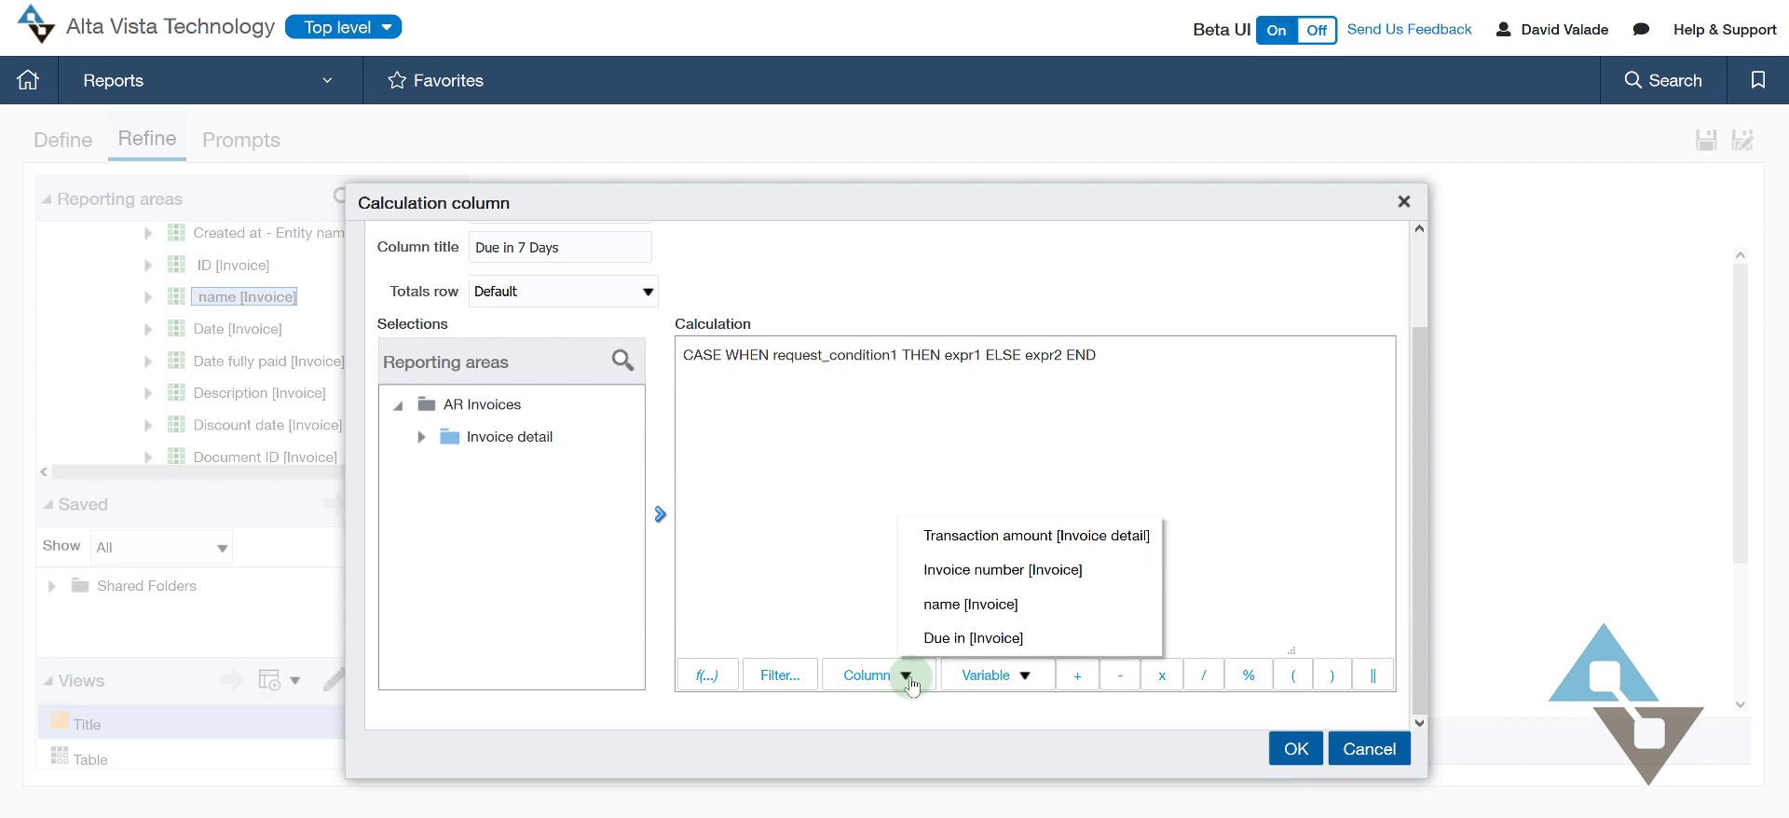
{"action": "left_click", "coordinate": [1002, 640]}
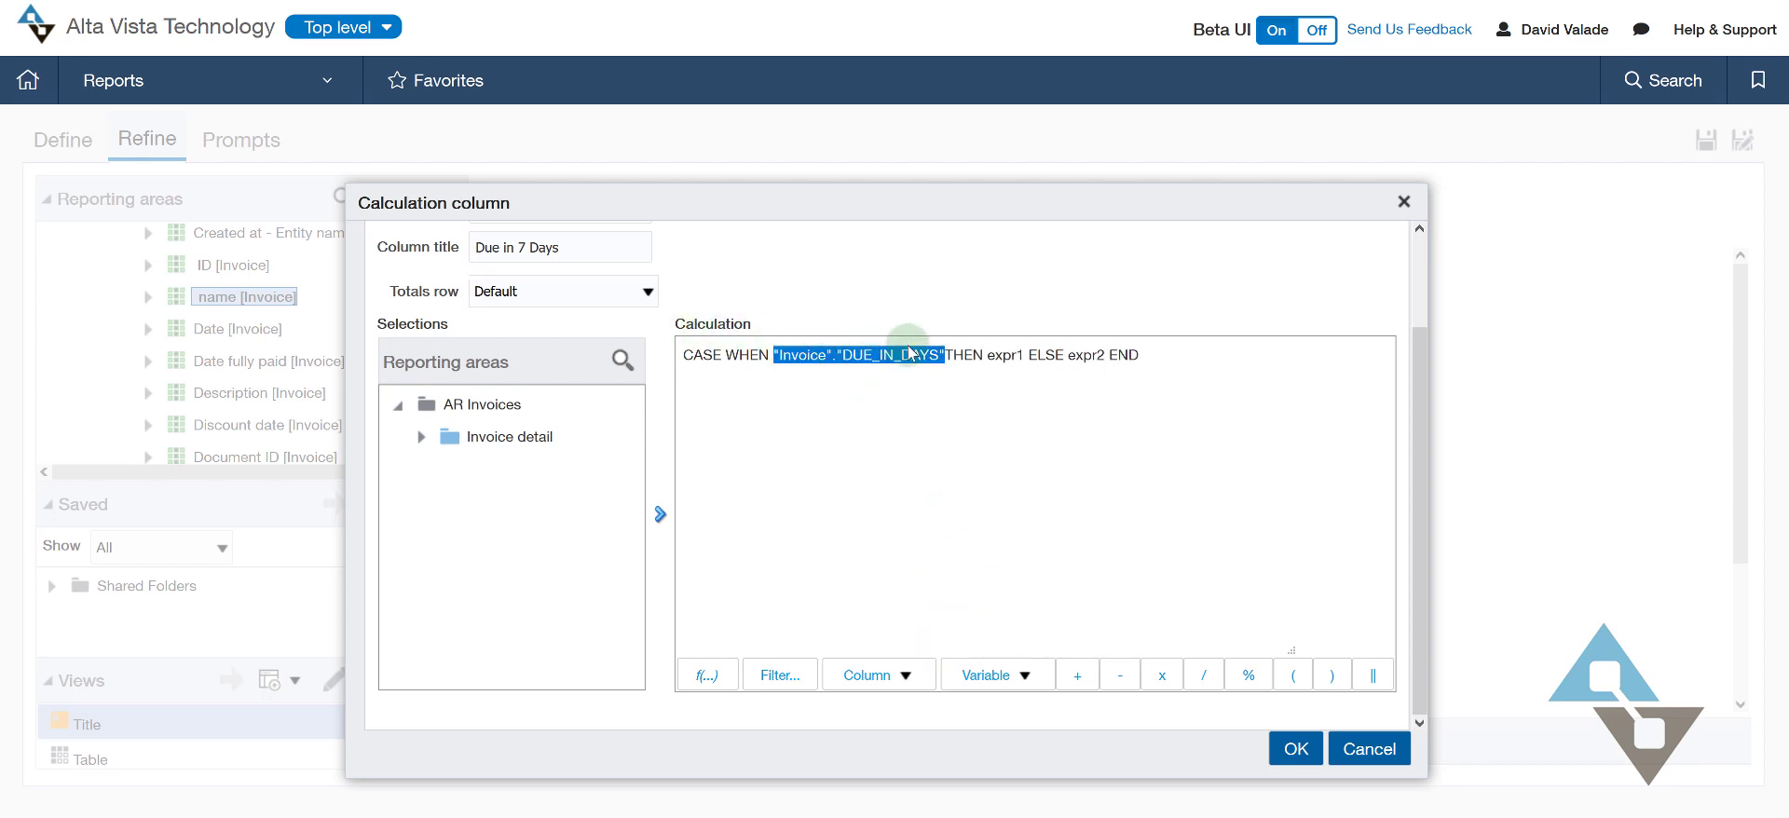
{"action": "left_click", "coordinate": [947, 354]}
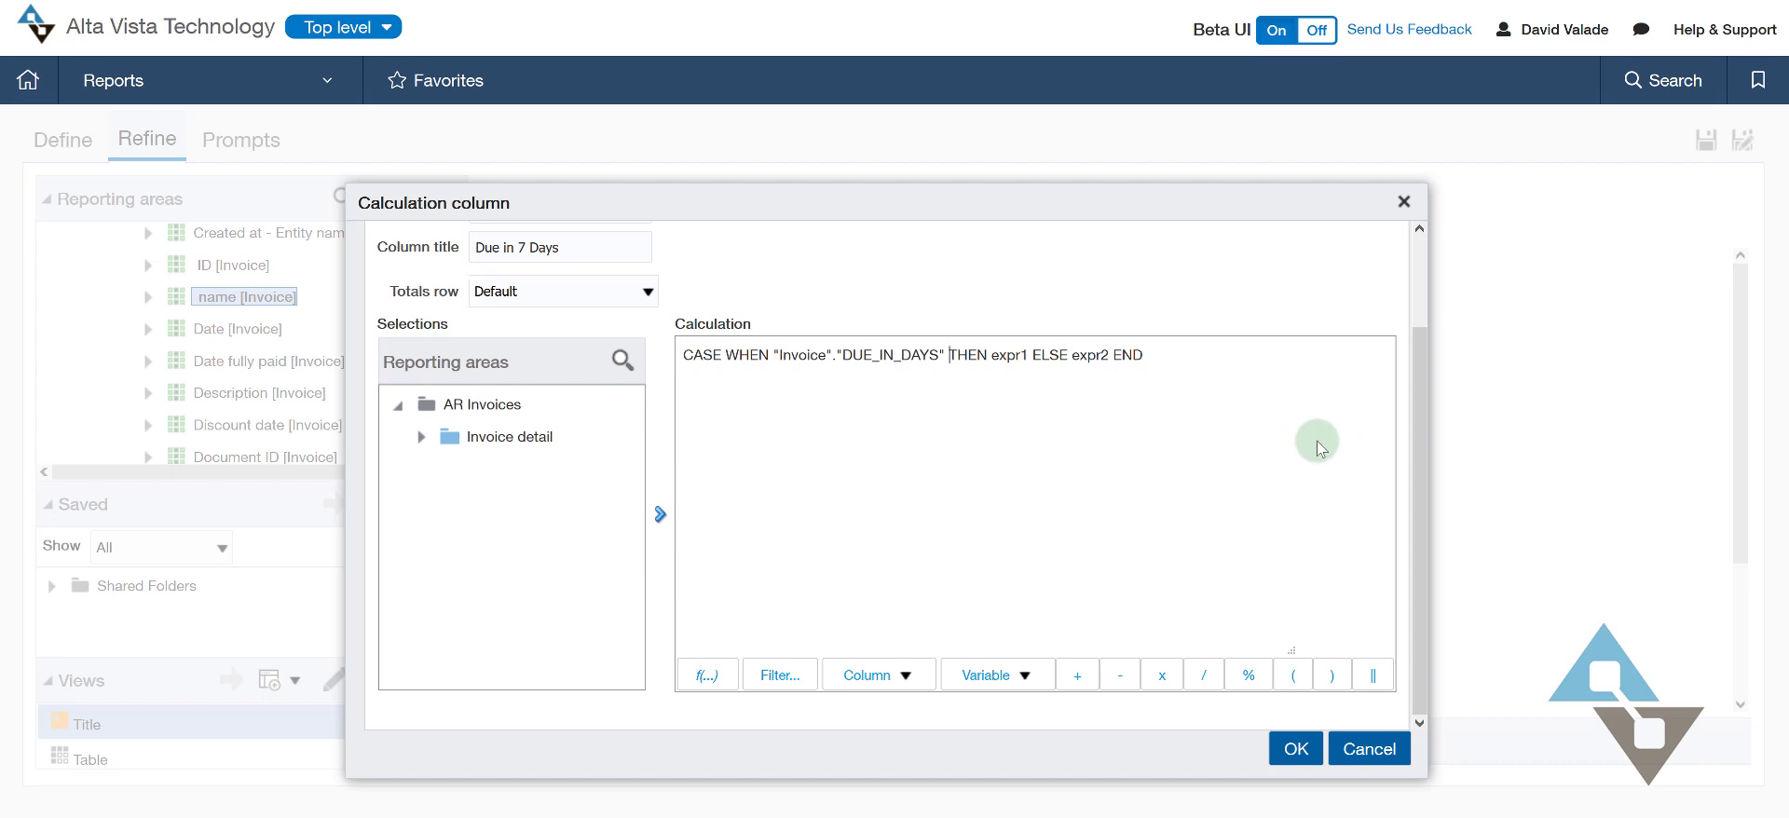
{"action": "type", "text": "<"}
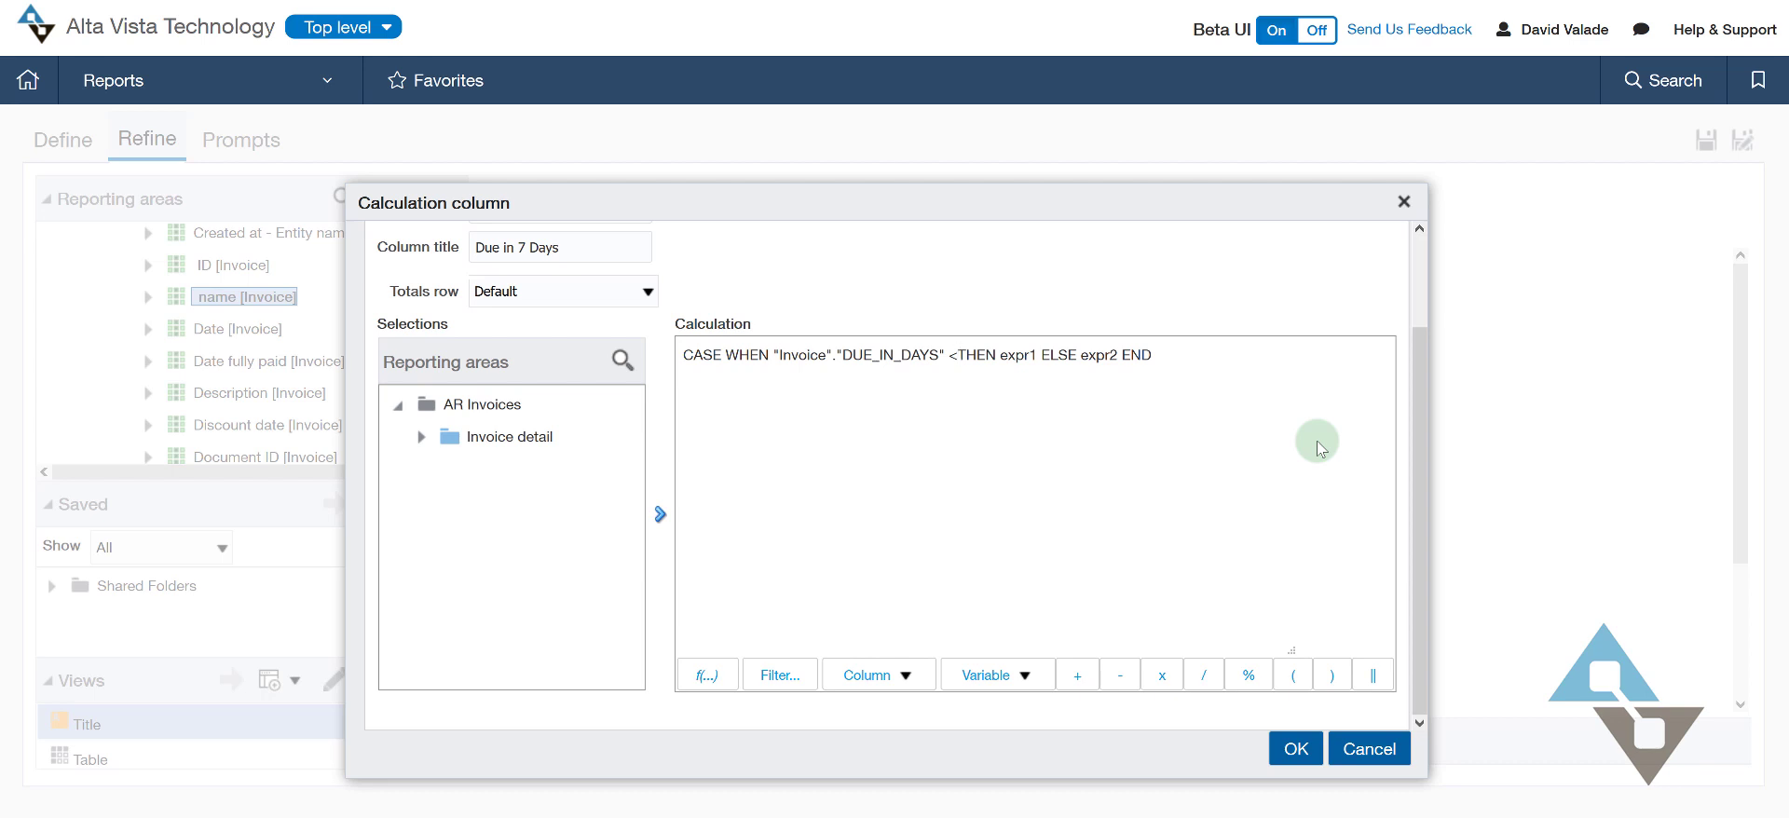
{"action": "type", "text": "= 7"}
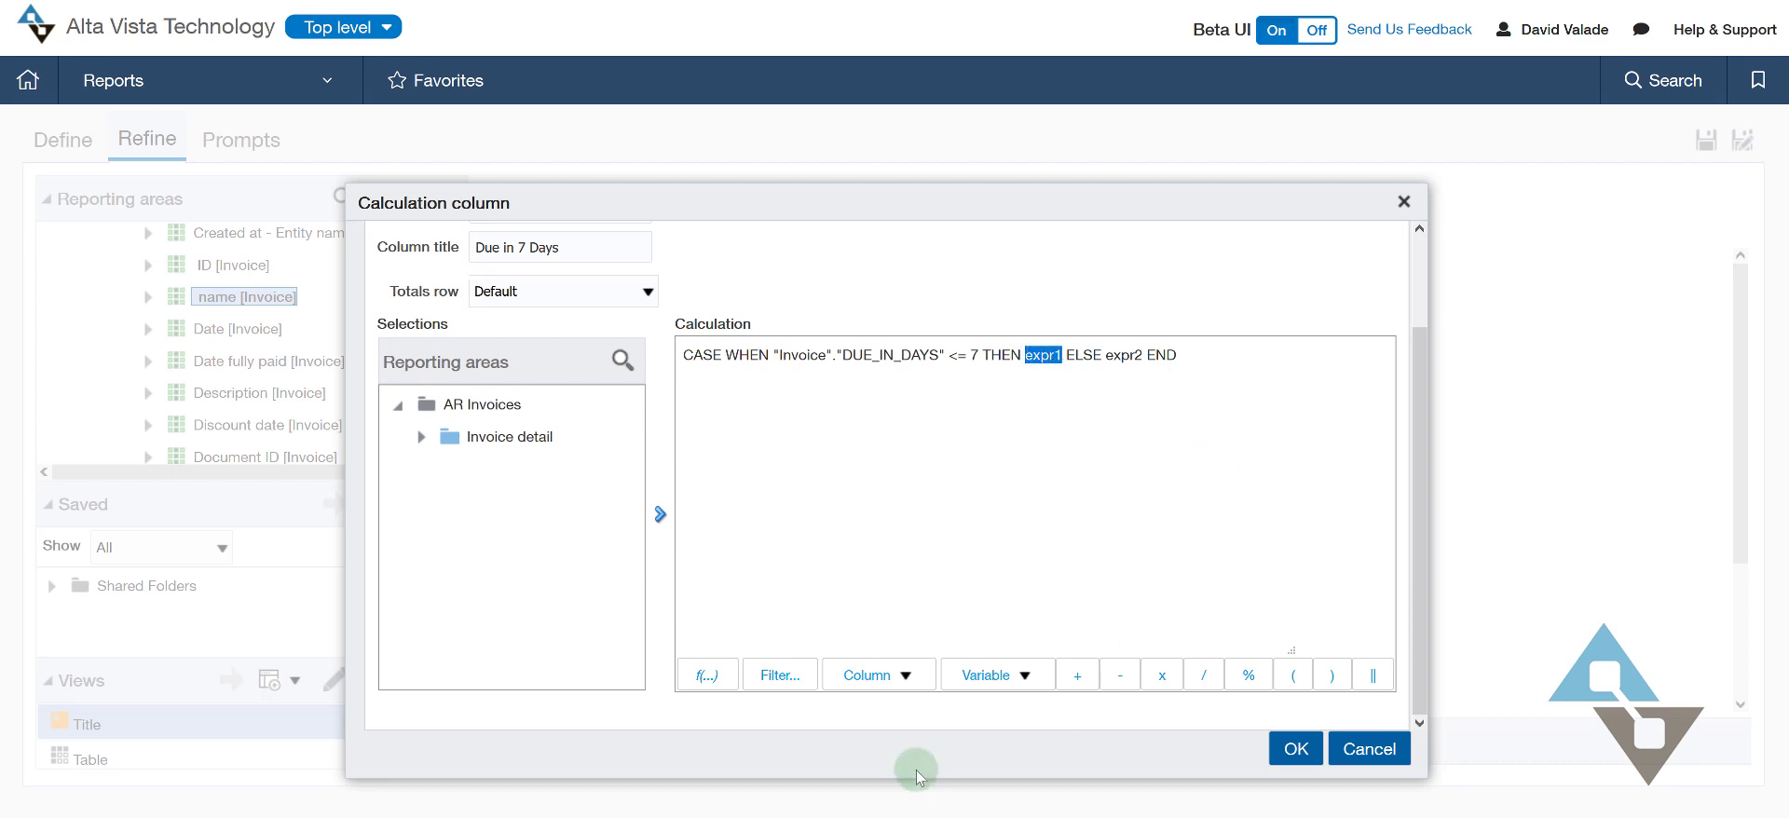
Replace expr1 with the Transaction amount [Invoice detail] column and expr2 with 0, and save the calculation column
{"action": "left_click", "coordinate": [906, 676]}
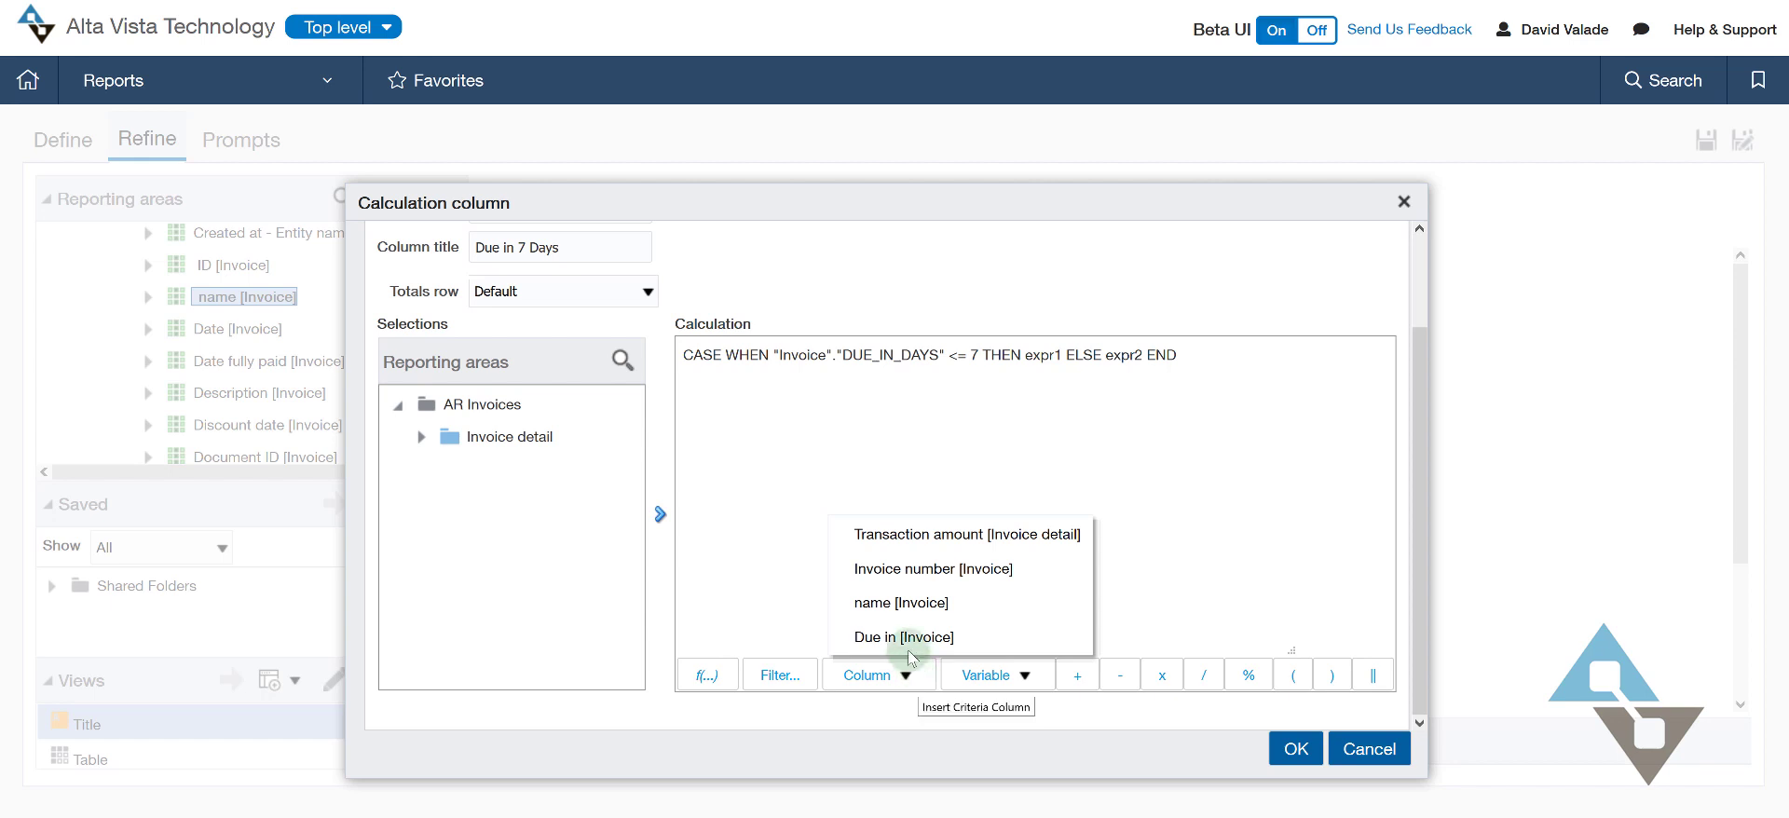
{"action": "left_click", "coordinate": [890, 535]}
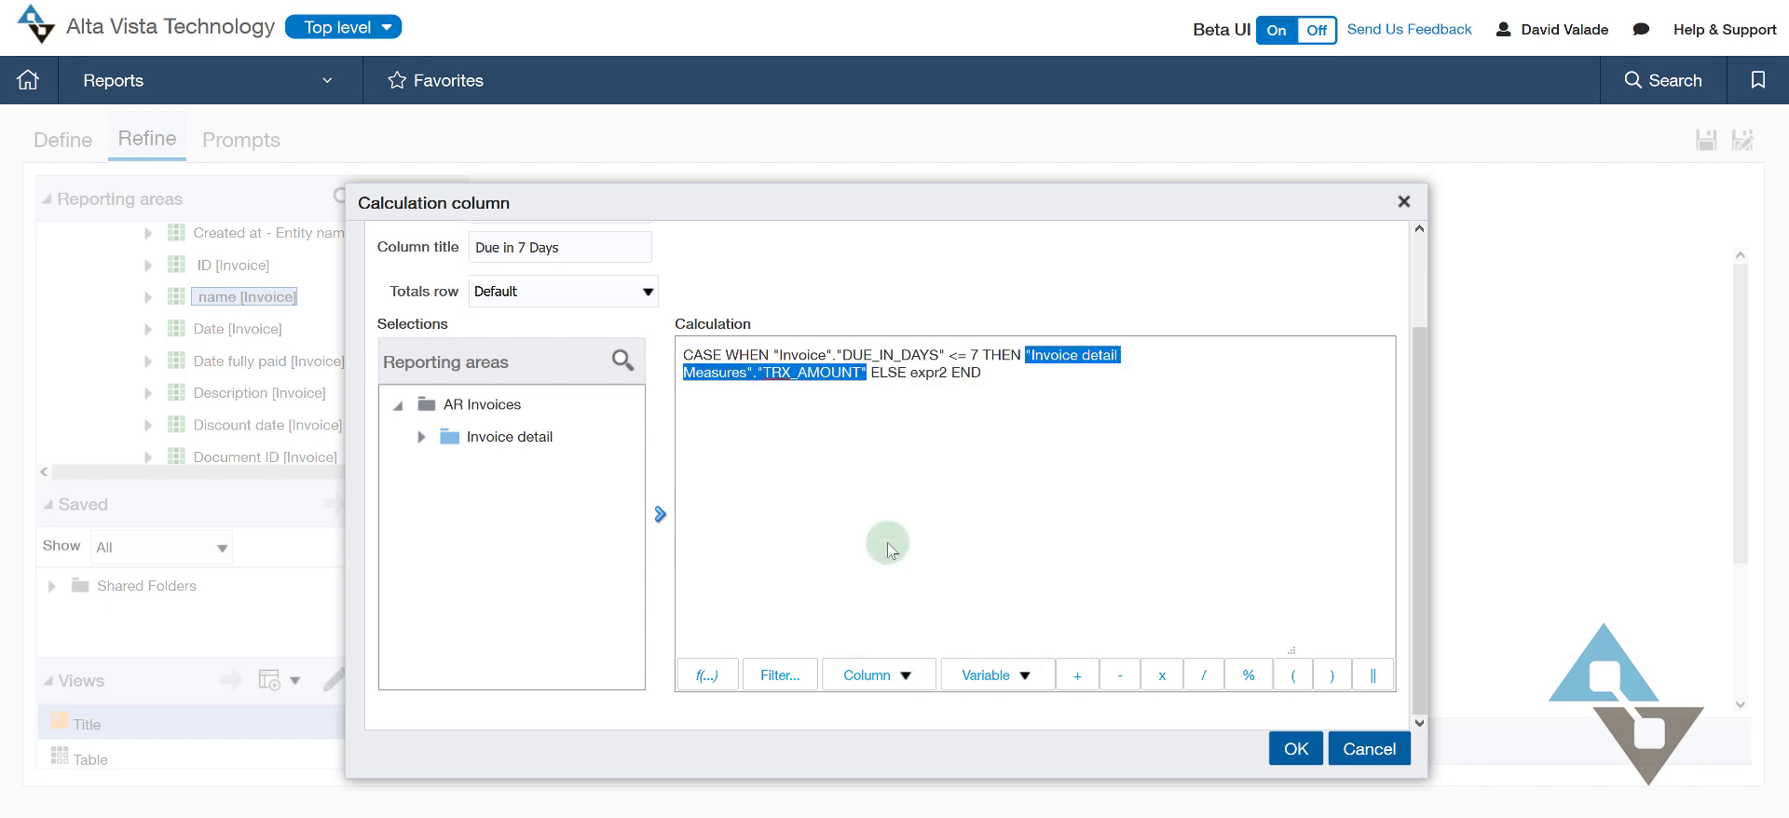
{"action": "double_click", "coordinate": [923, 377]}
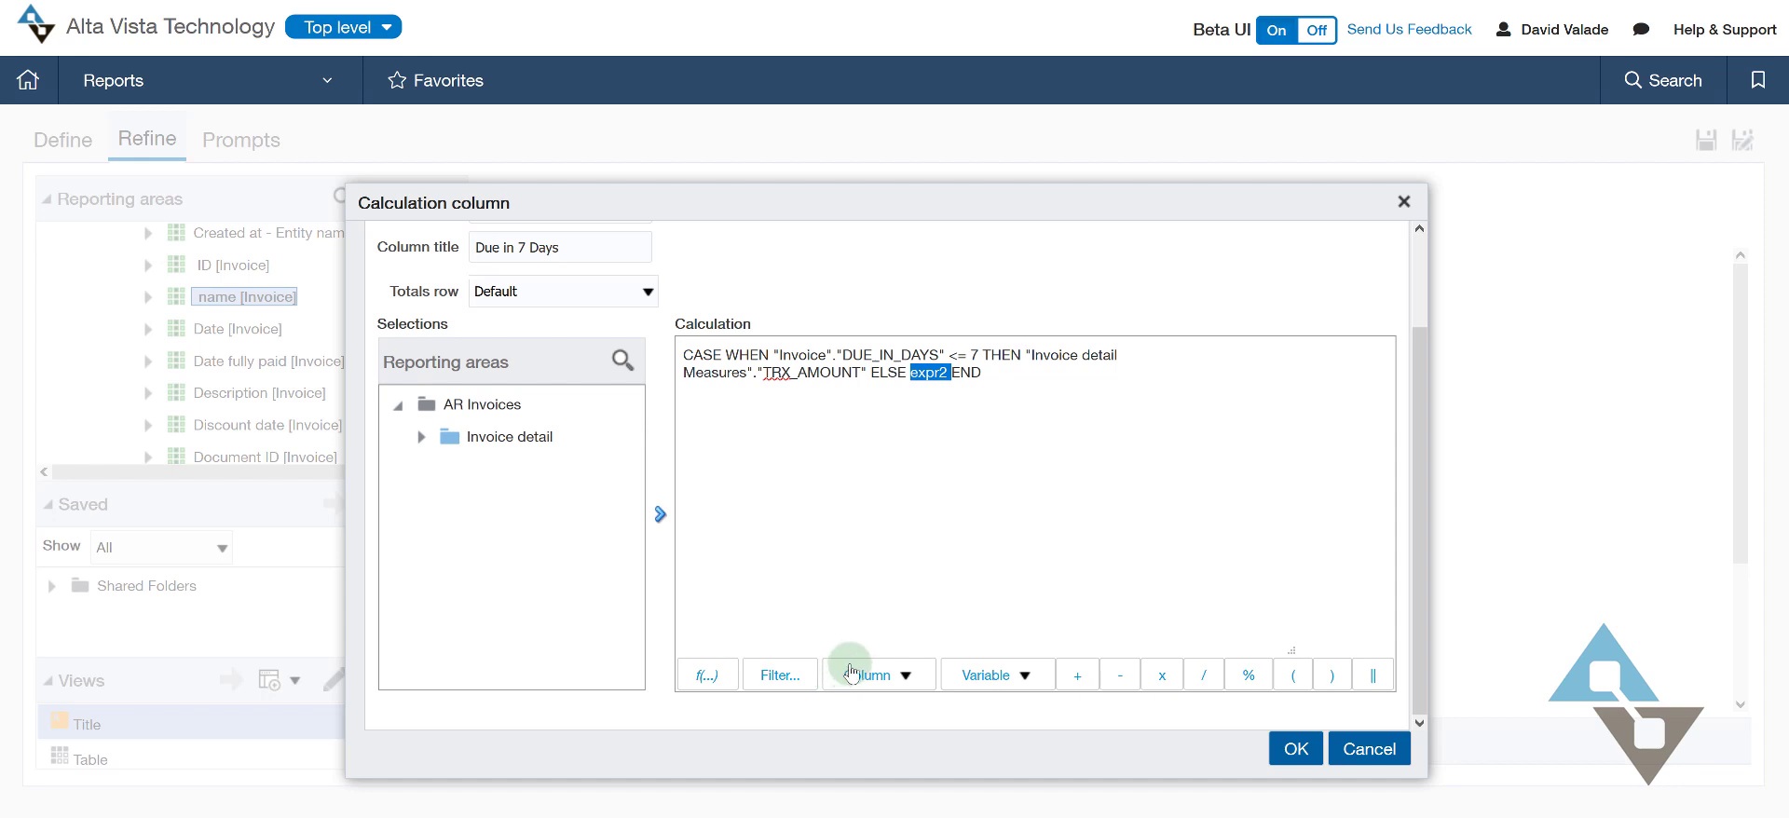
{"action": "type", "text": "0"}
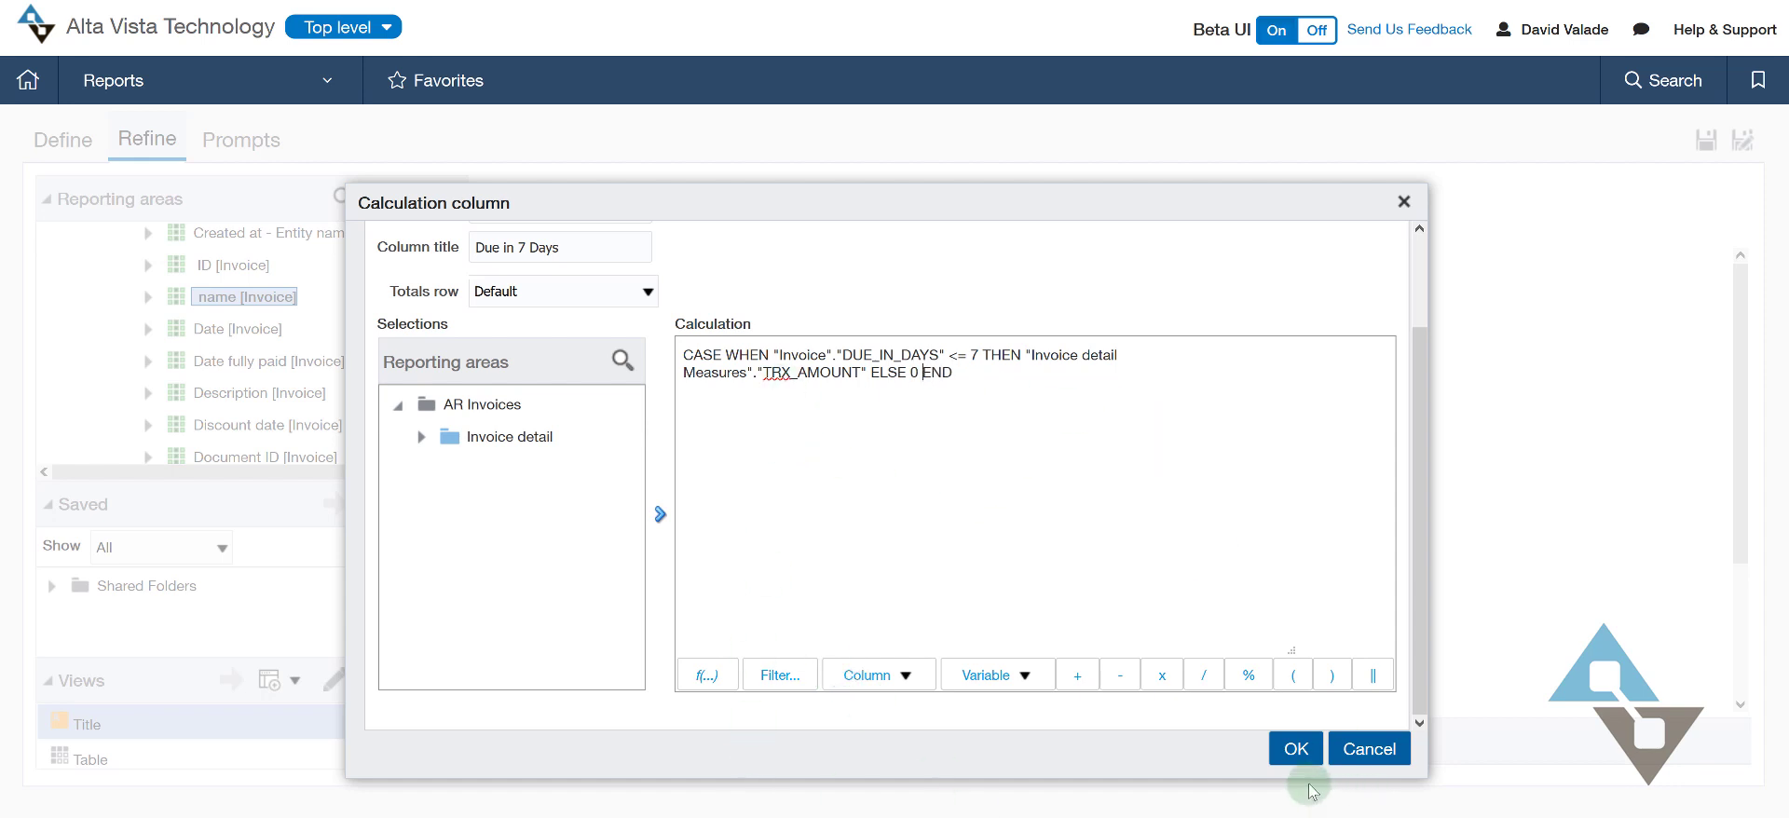
{"action": "left_click", "coordinate": [1298, 753]}
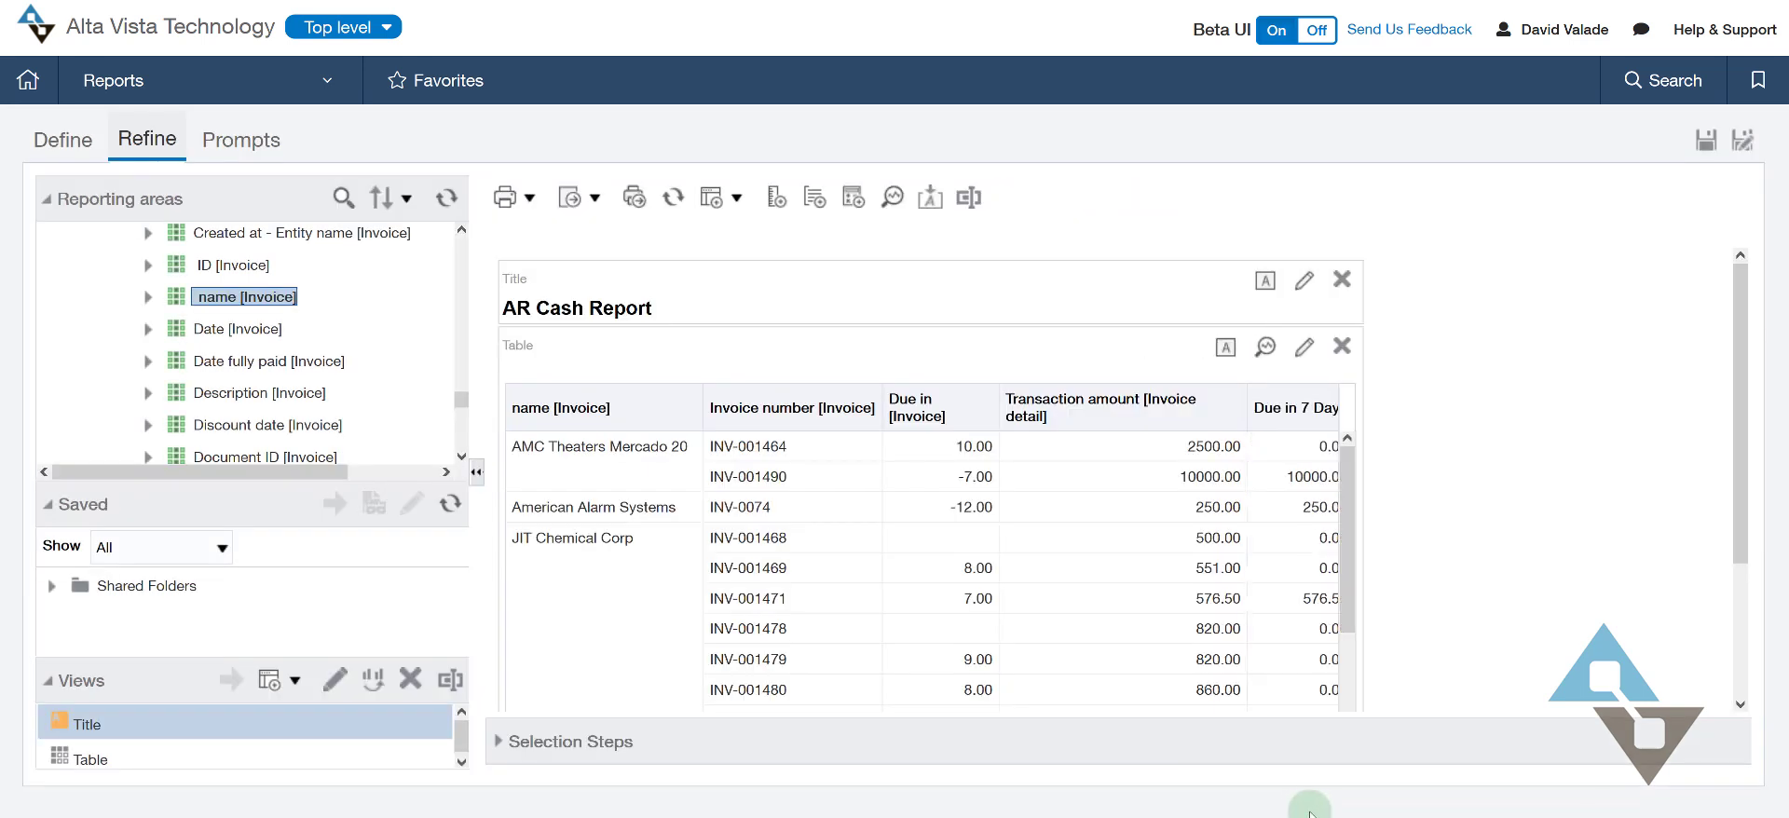
Move the Due in 7 Days column ahead of Transaction amount, and return it to the end of the table
{"action": "left_click", "coordinate": [1305, 538]}
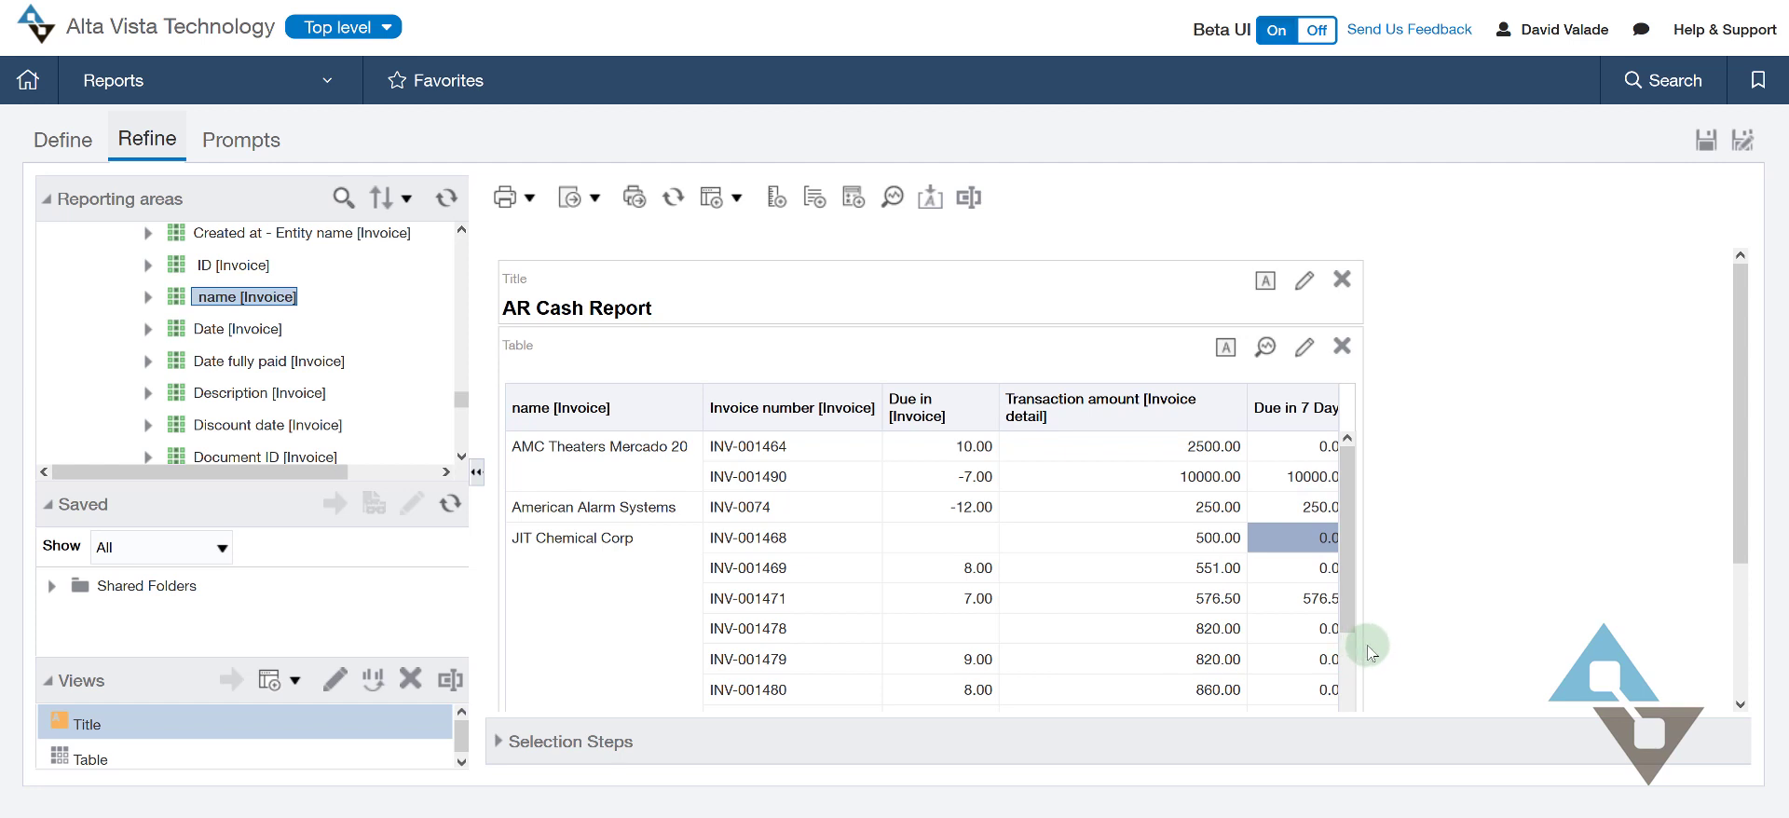
{"action": "mouse_move", "coordinate": [1331, 619]}
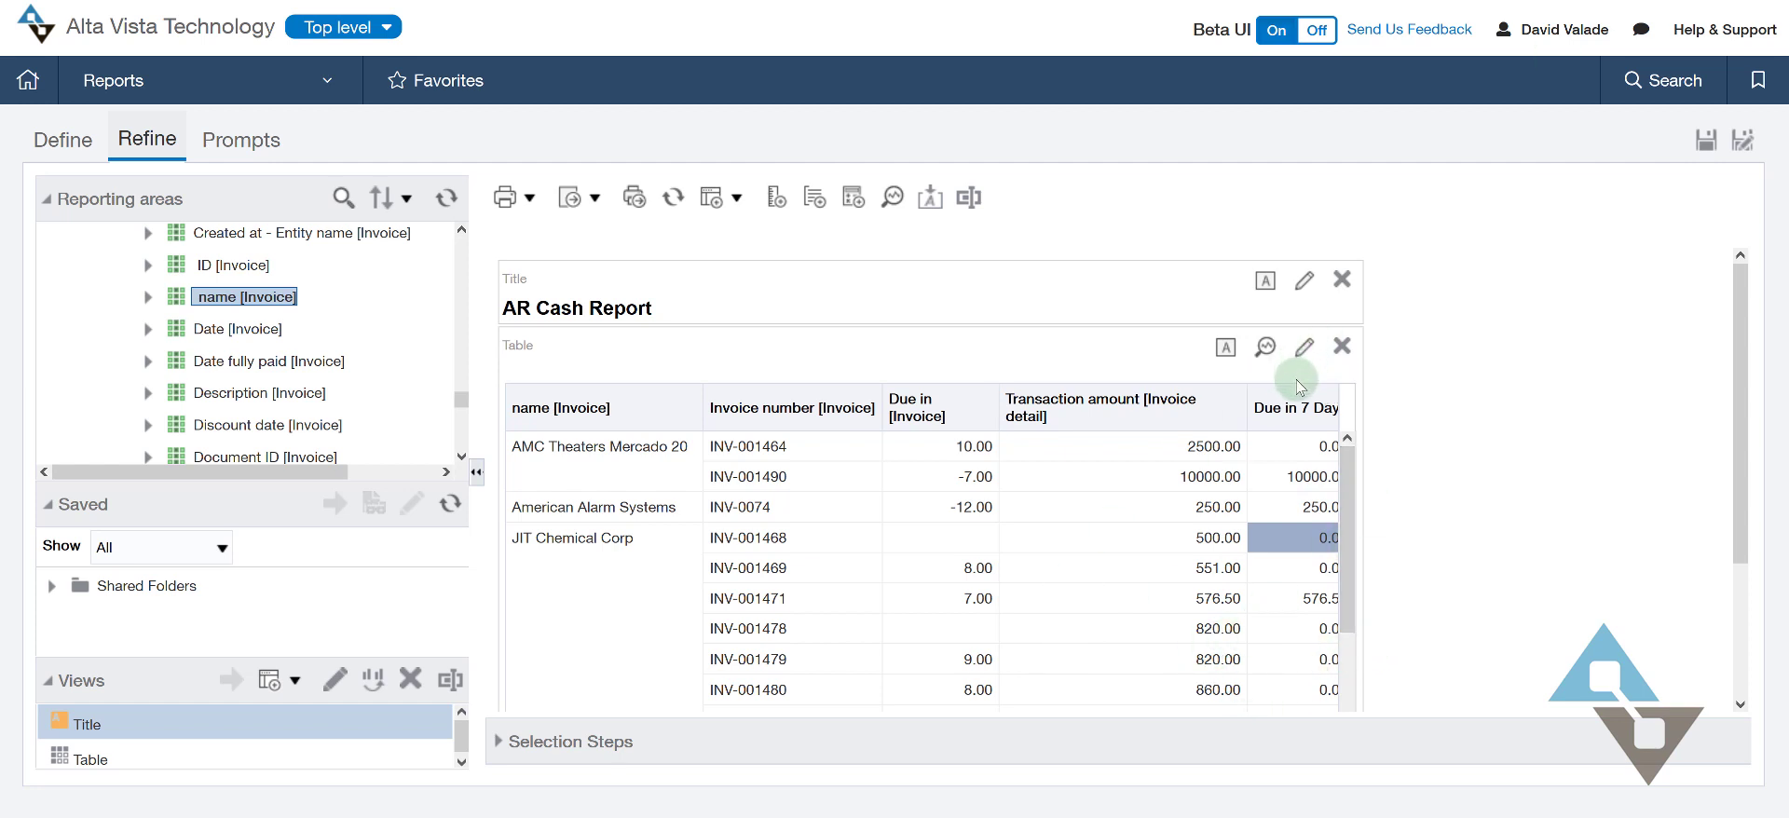
{"action": "left_click_drag", "start_coordinate": [1297, 383], "coordinate": [1065, 419]}
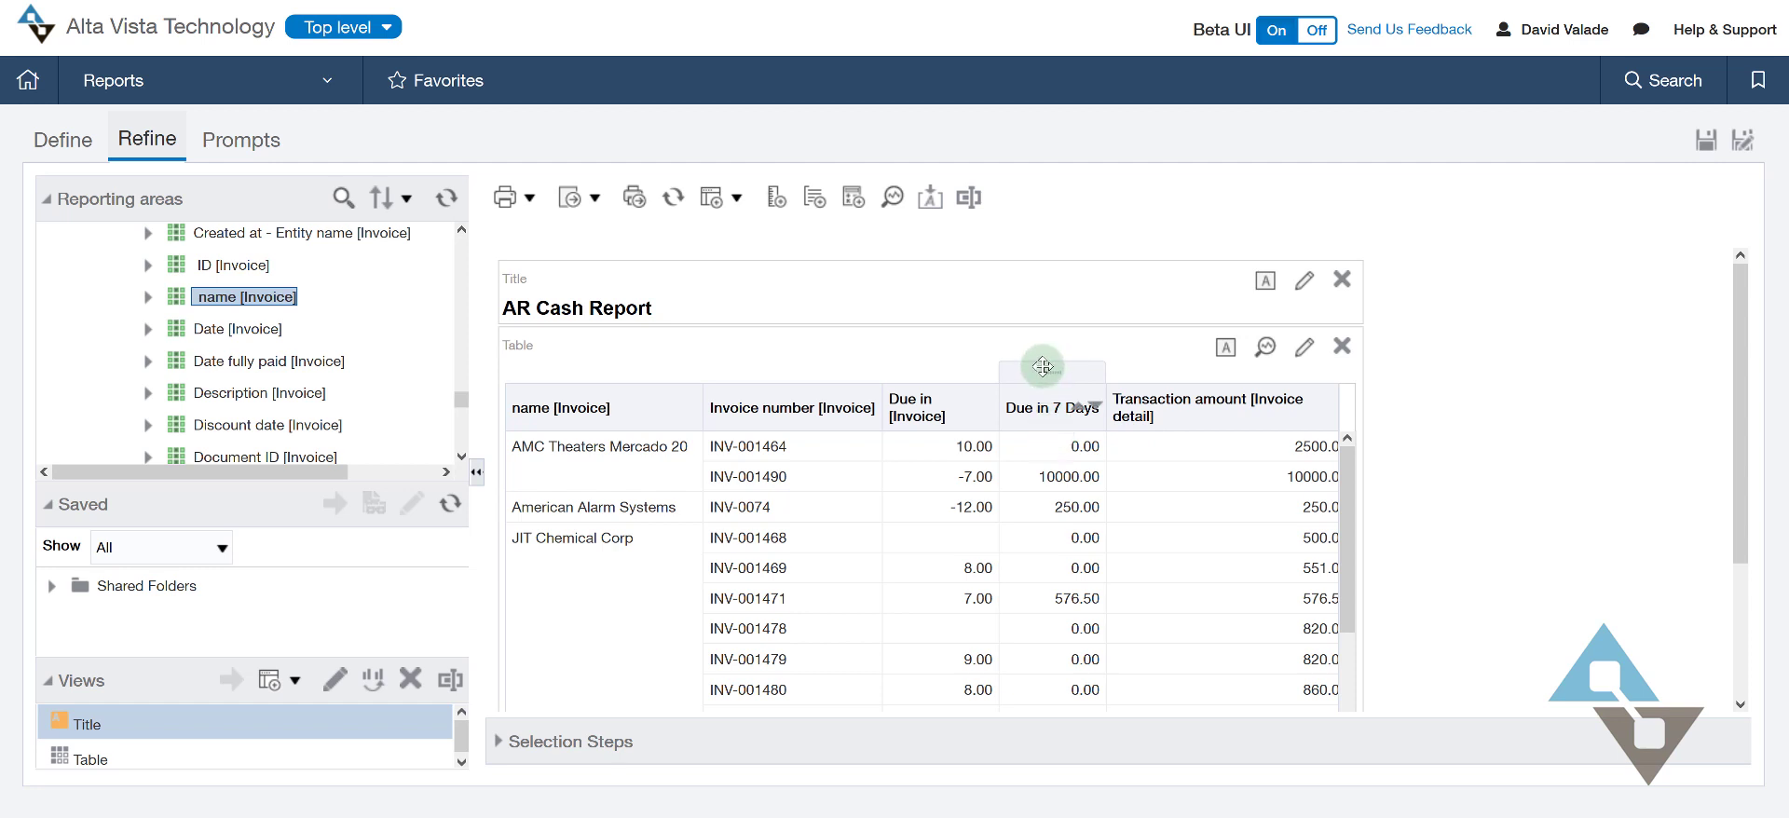
{"action": "left_click_drag", "start_coordinate": [1043, 366], "coordinate": [1394, 431]}
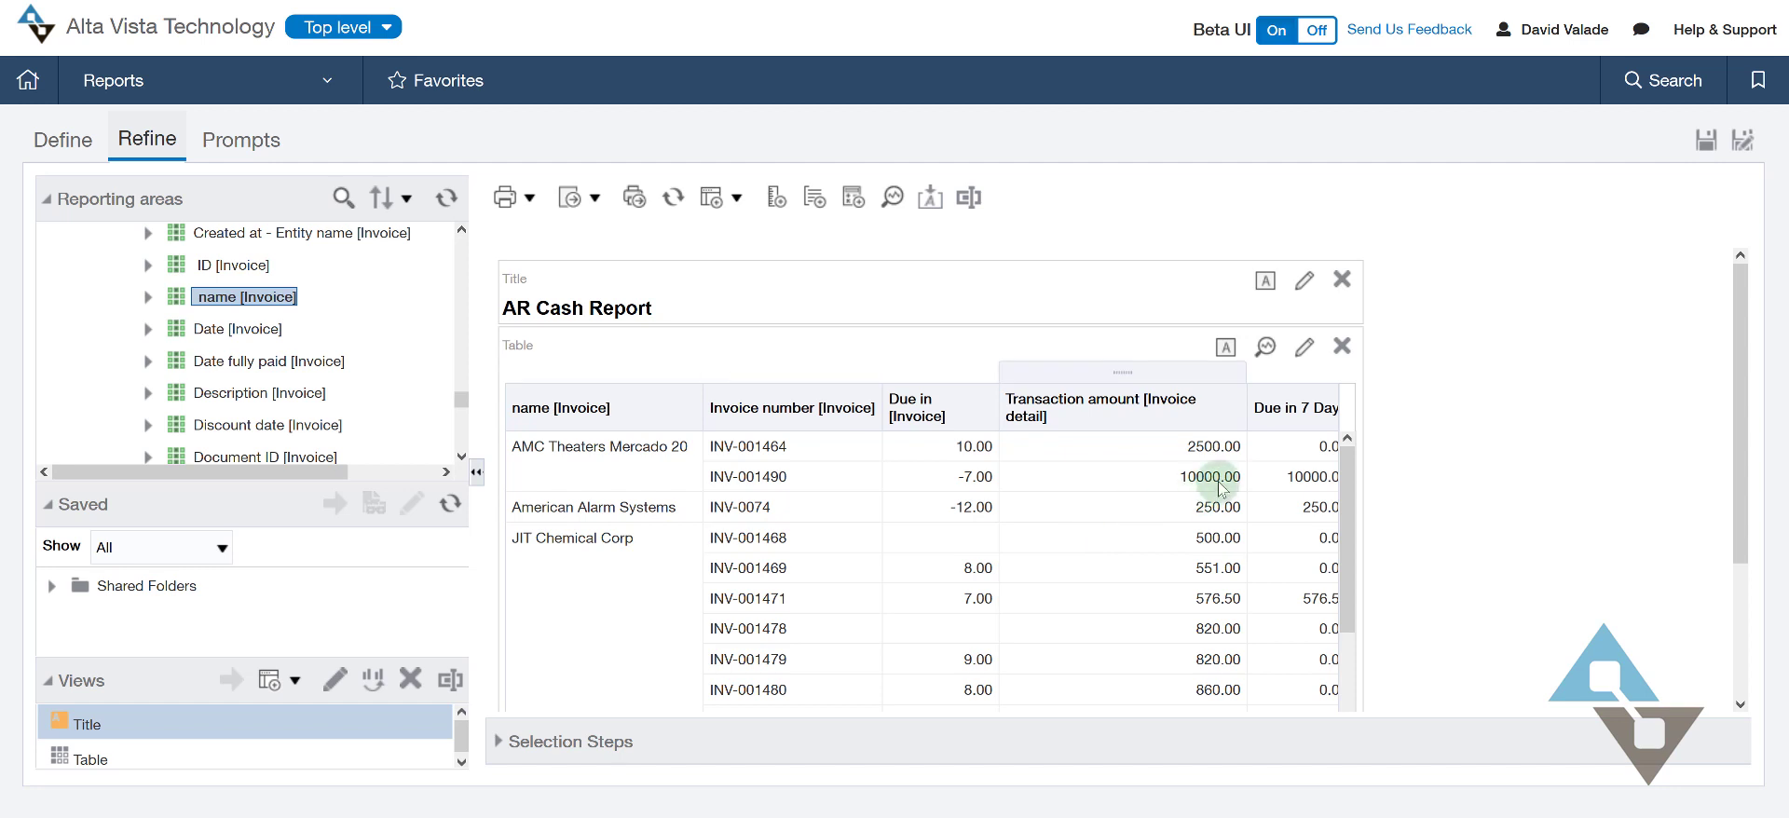
Show subtotals after values for the name [Invoice] column in the report table
{"action": "left_click", "coordinate": [602, 448]}
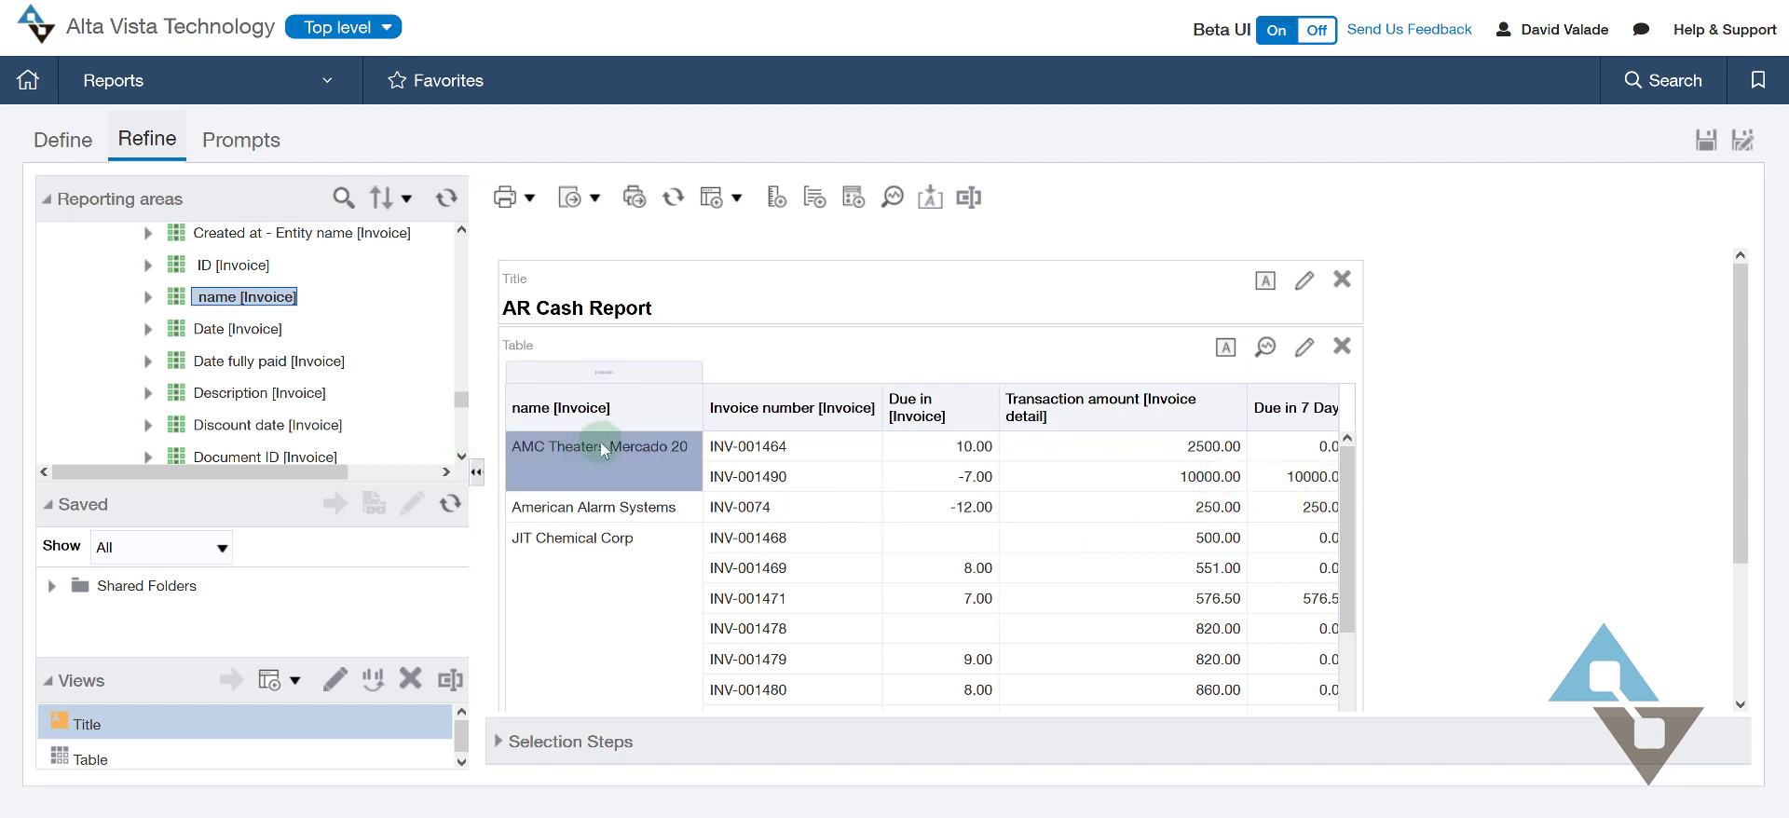
{"action": "right_click", "coordinate": [666, 454]}
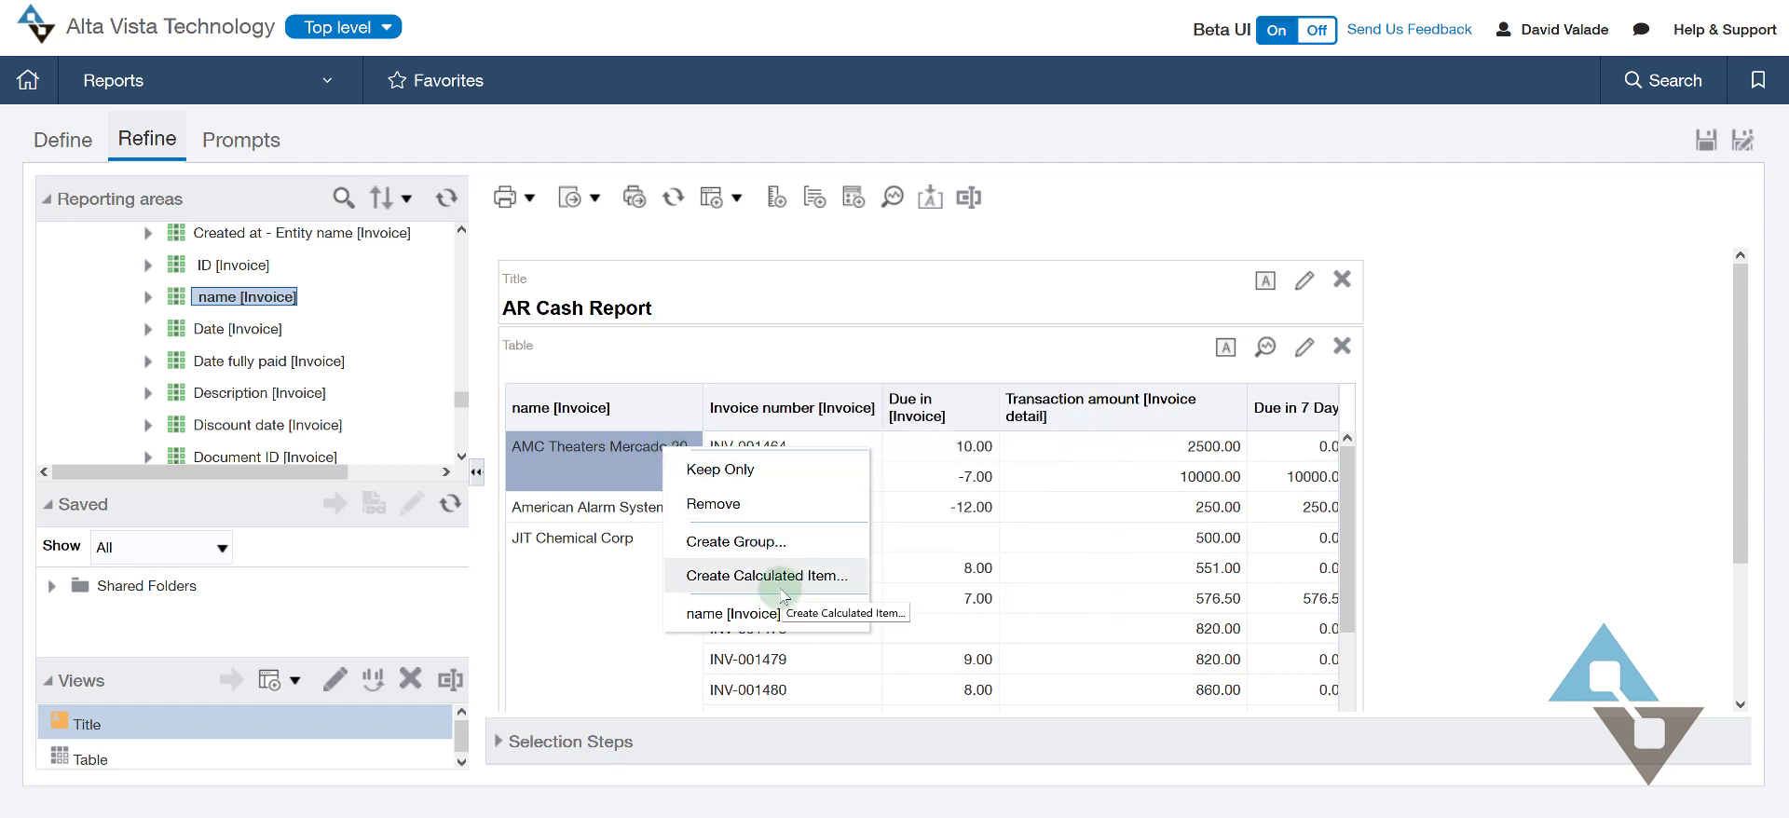
{"action": "mouse_move", "coordinate": [788, 614]}
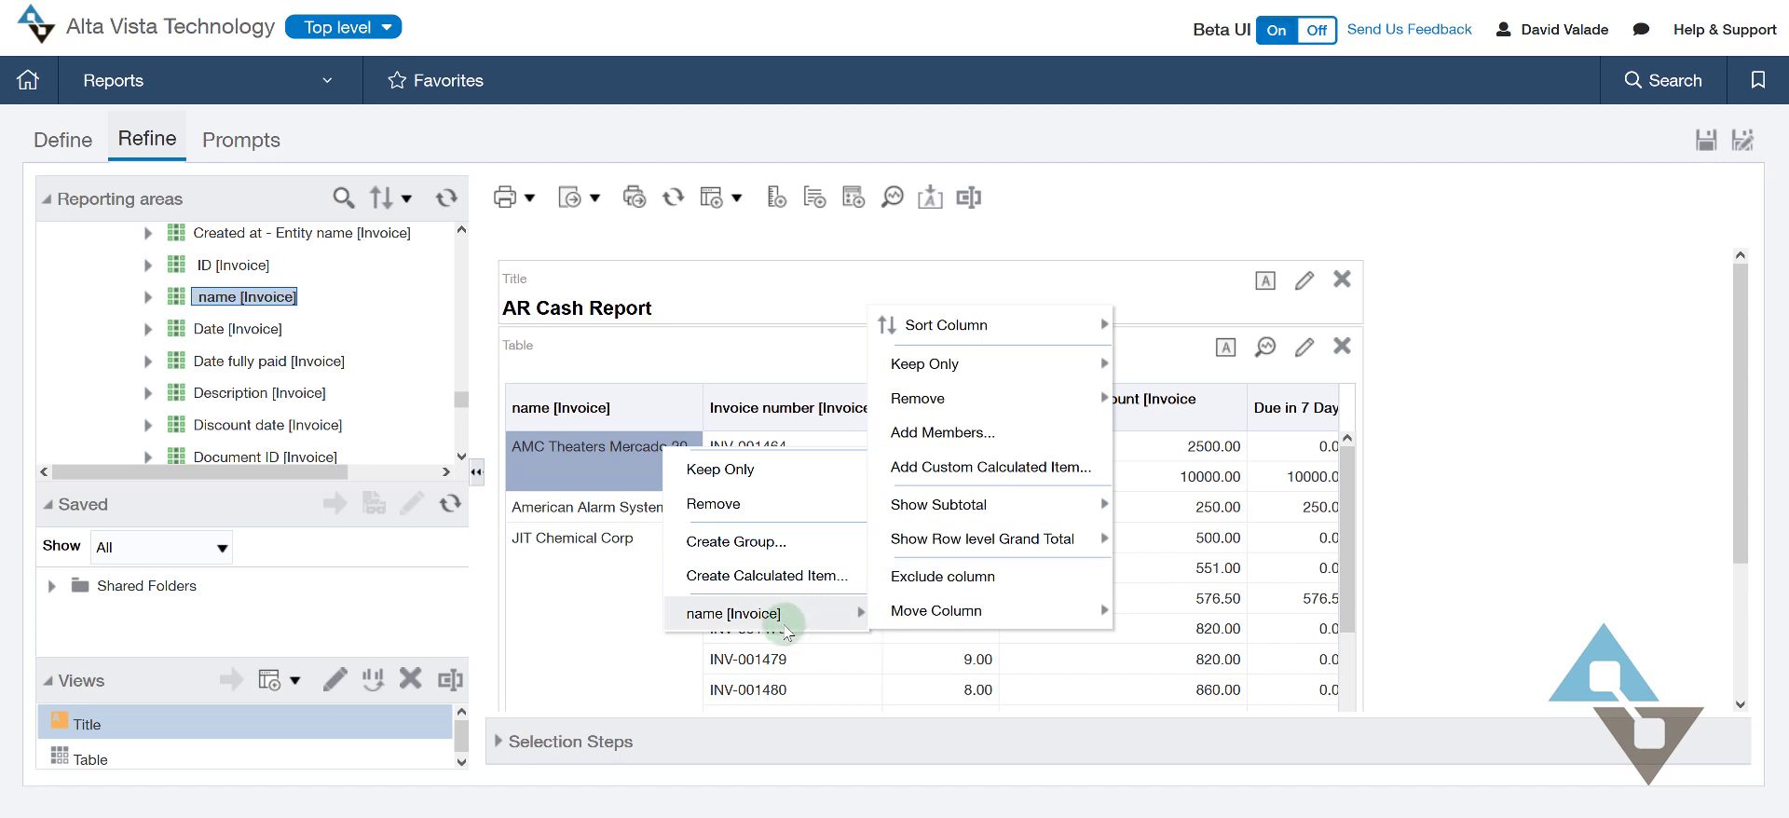
{"action": "mouse_move", "coordinate": [979, 511]}
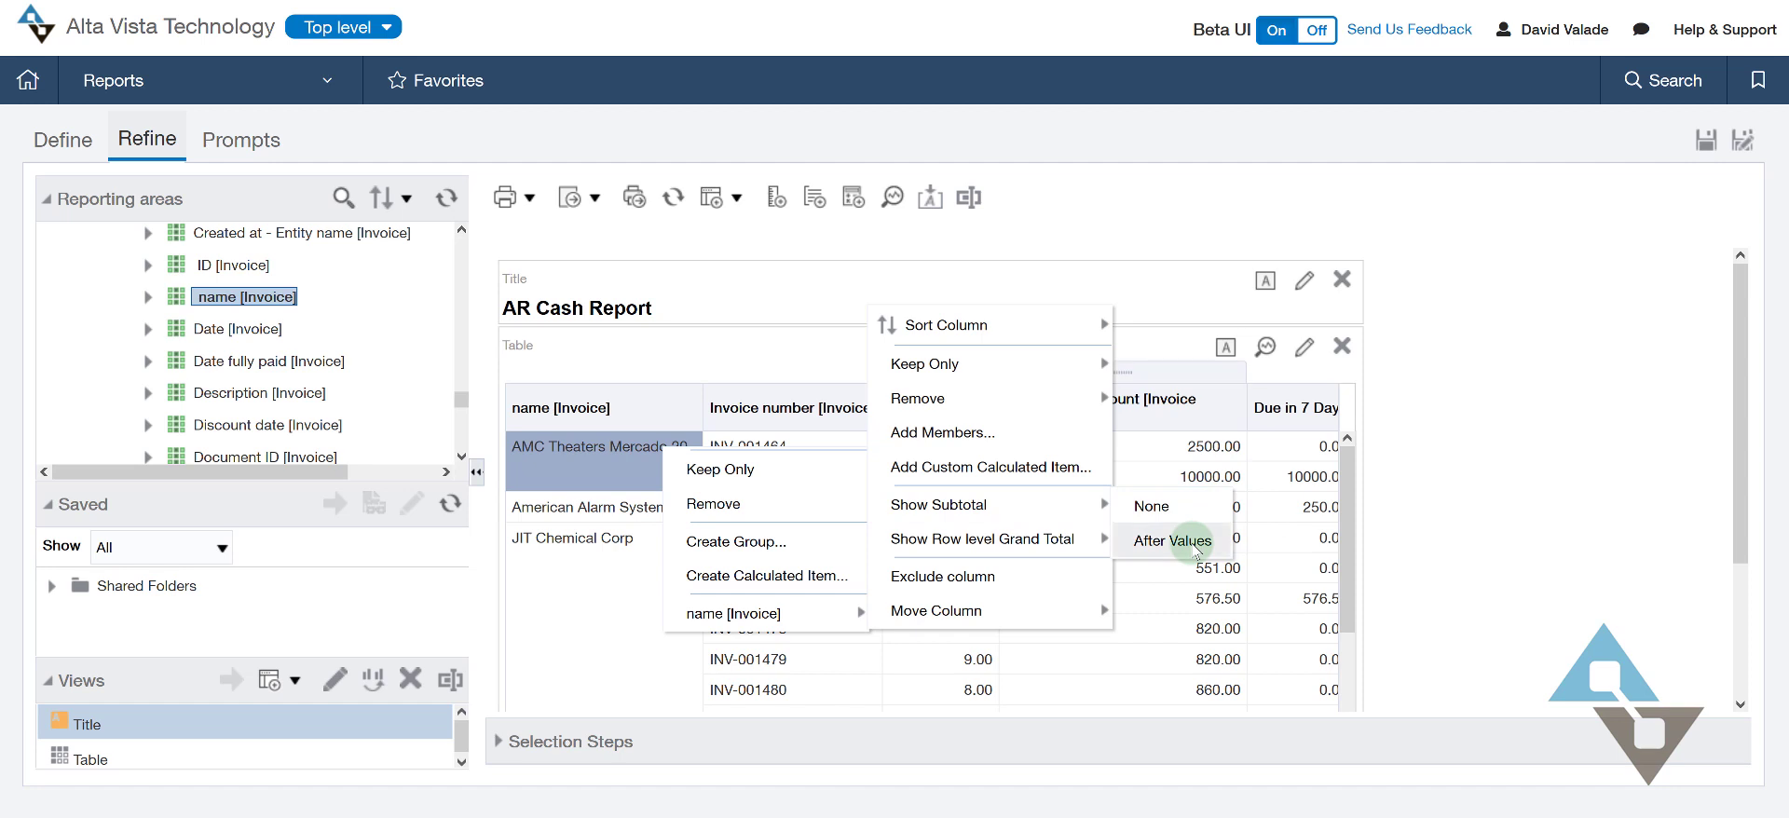
{"action": "left_click", "coordinate": [1196, 545]}
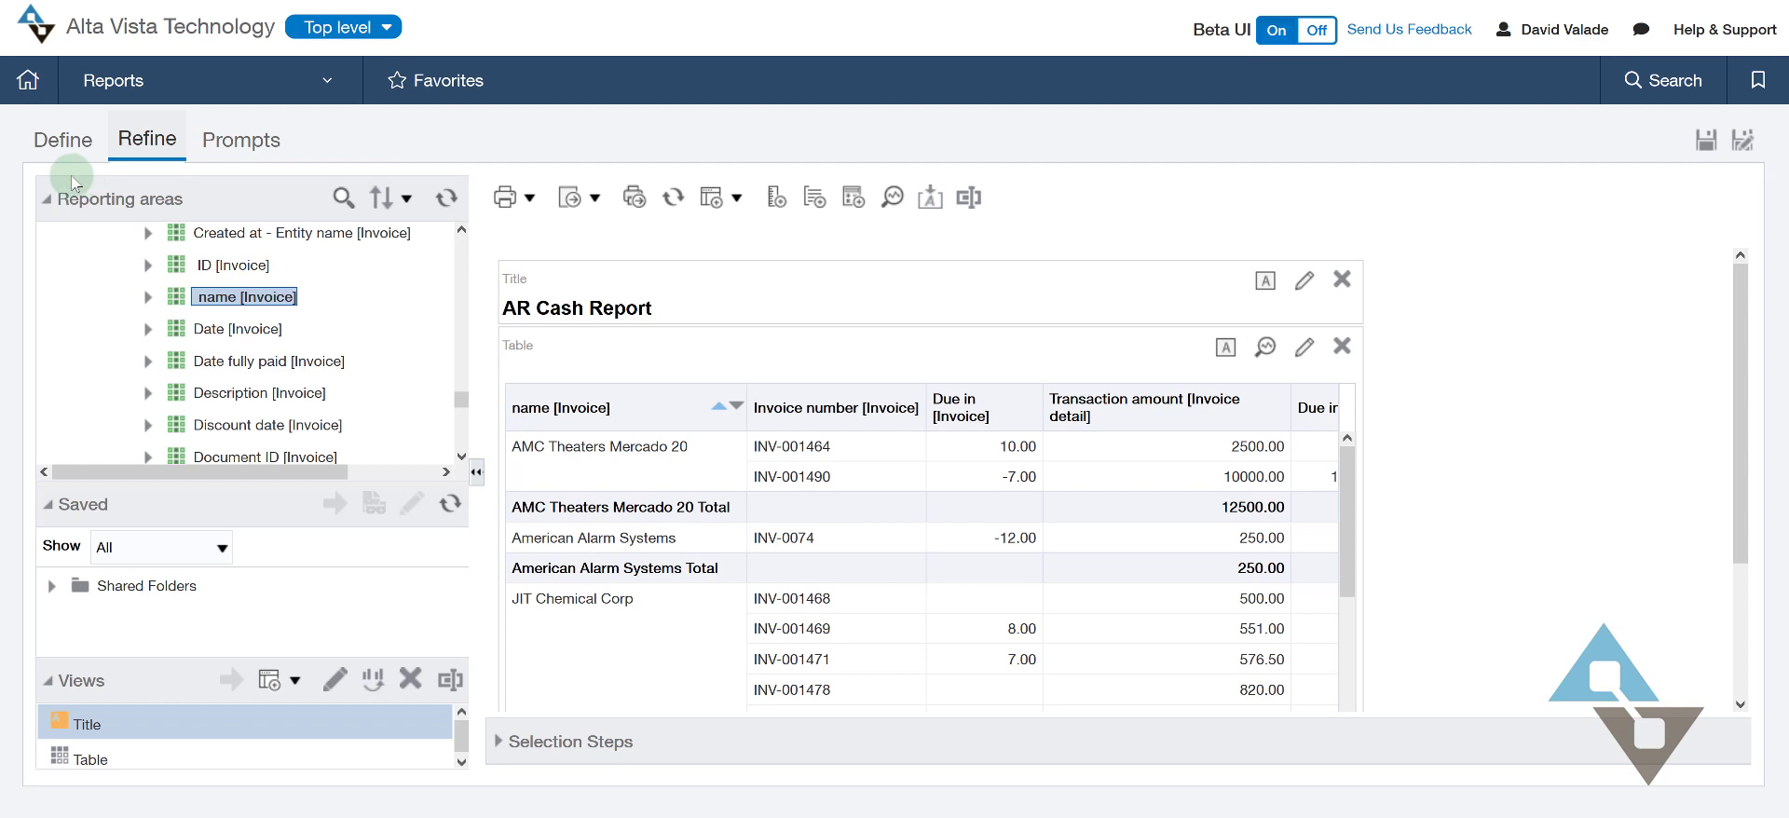
In the Due in 7 Days column properties of the report definition, override the default data format and treat numbers as Currency
{"action": "left_click", "coordinate": [64, 149]}
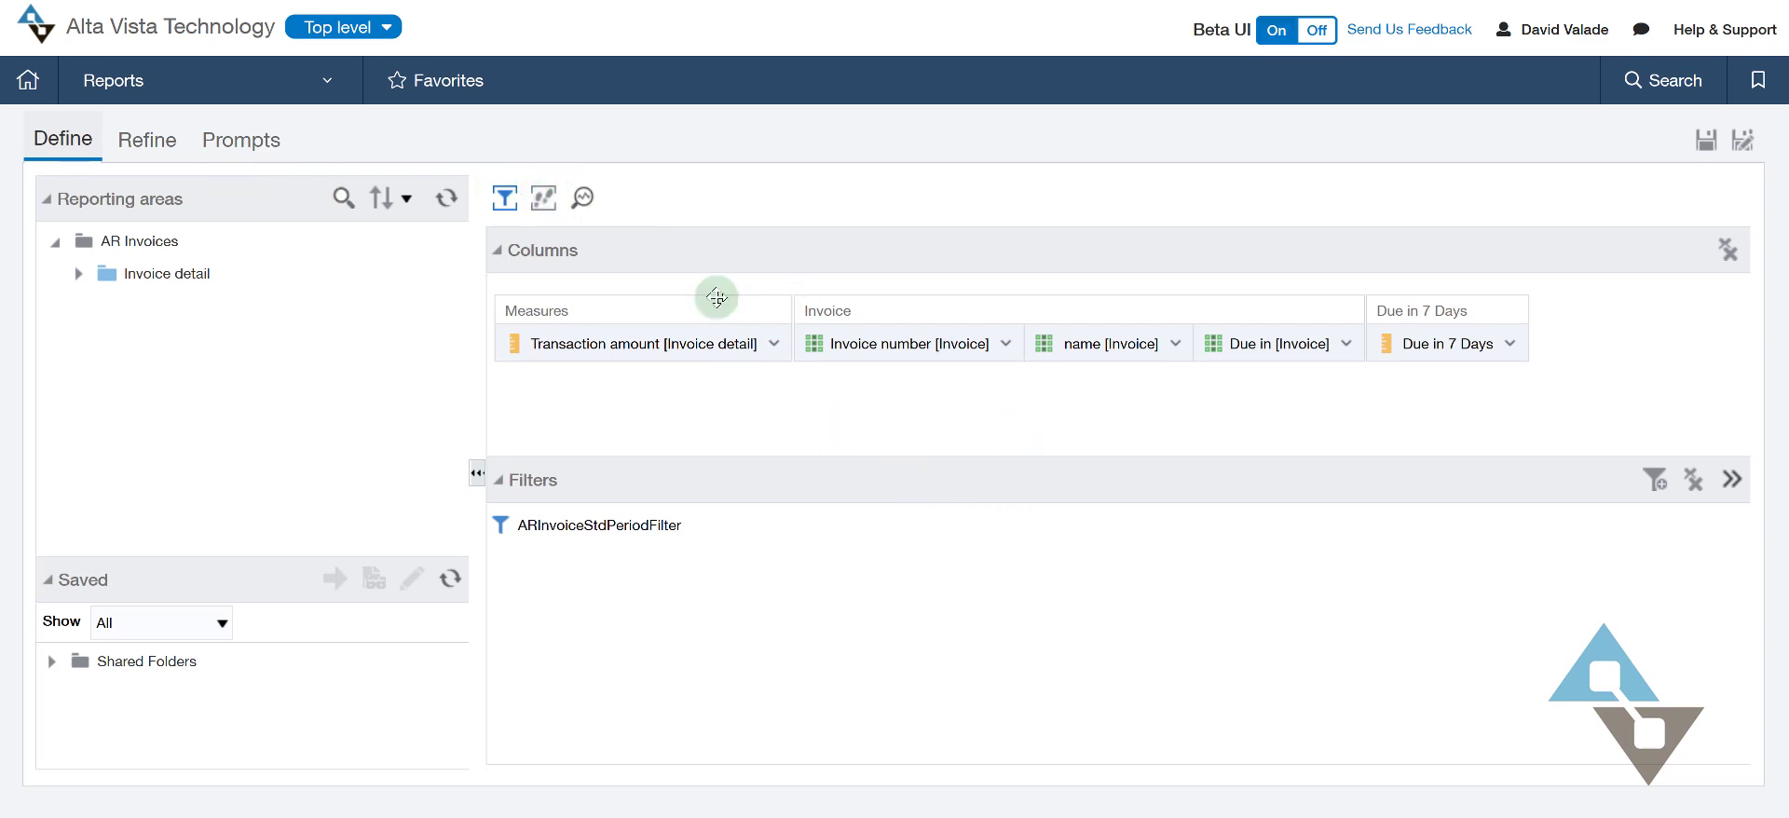
{"action": "left_click", "coordinate": [1006, 343]}
{"action": "left_click", "coordinate": [1509, 343]}
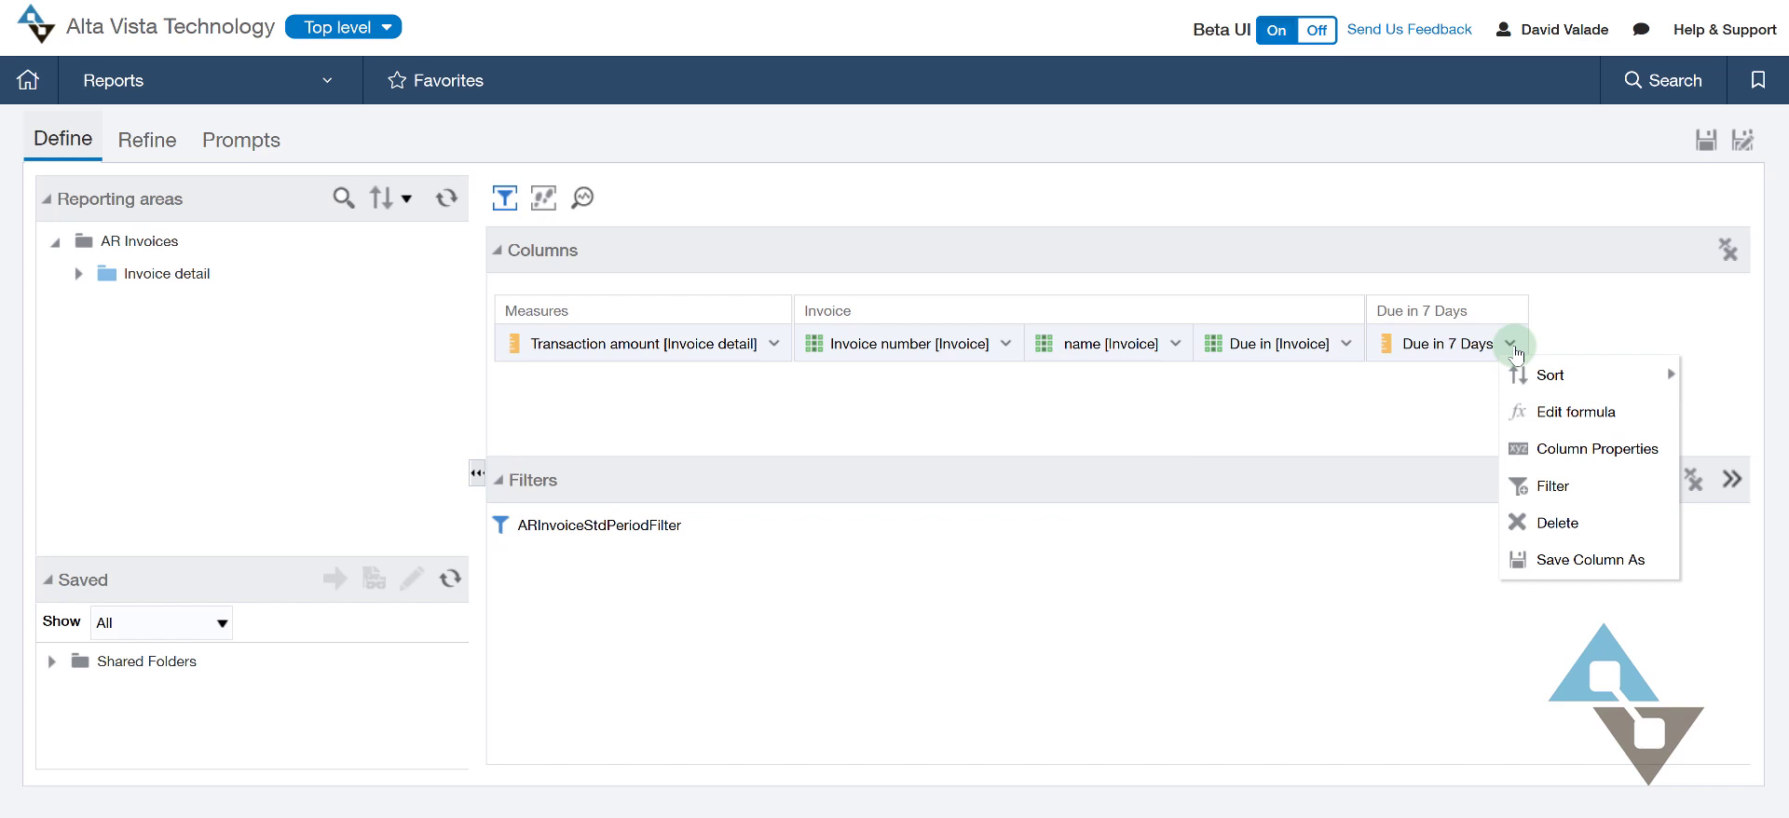
{"action": "left_click", "coordinate": [1560, 453]}
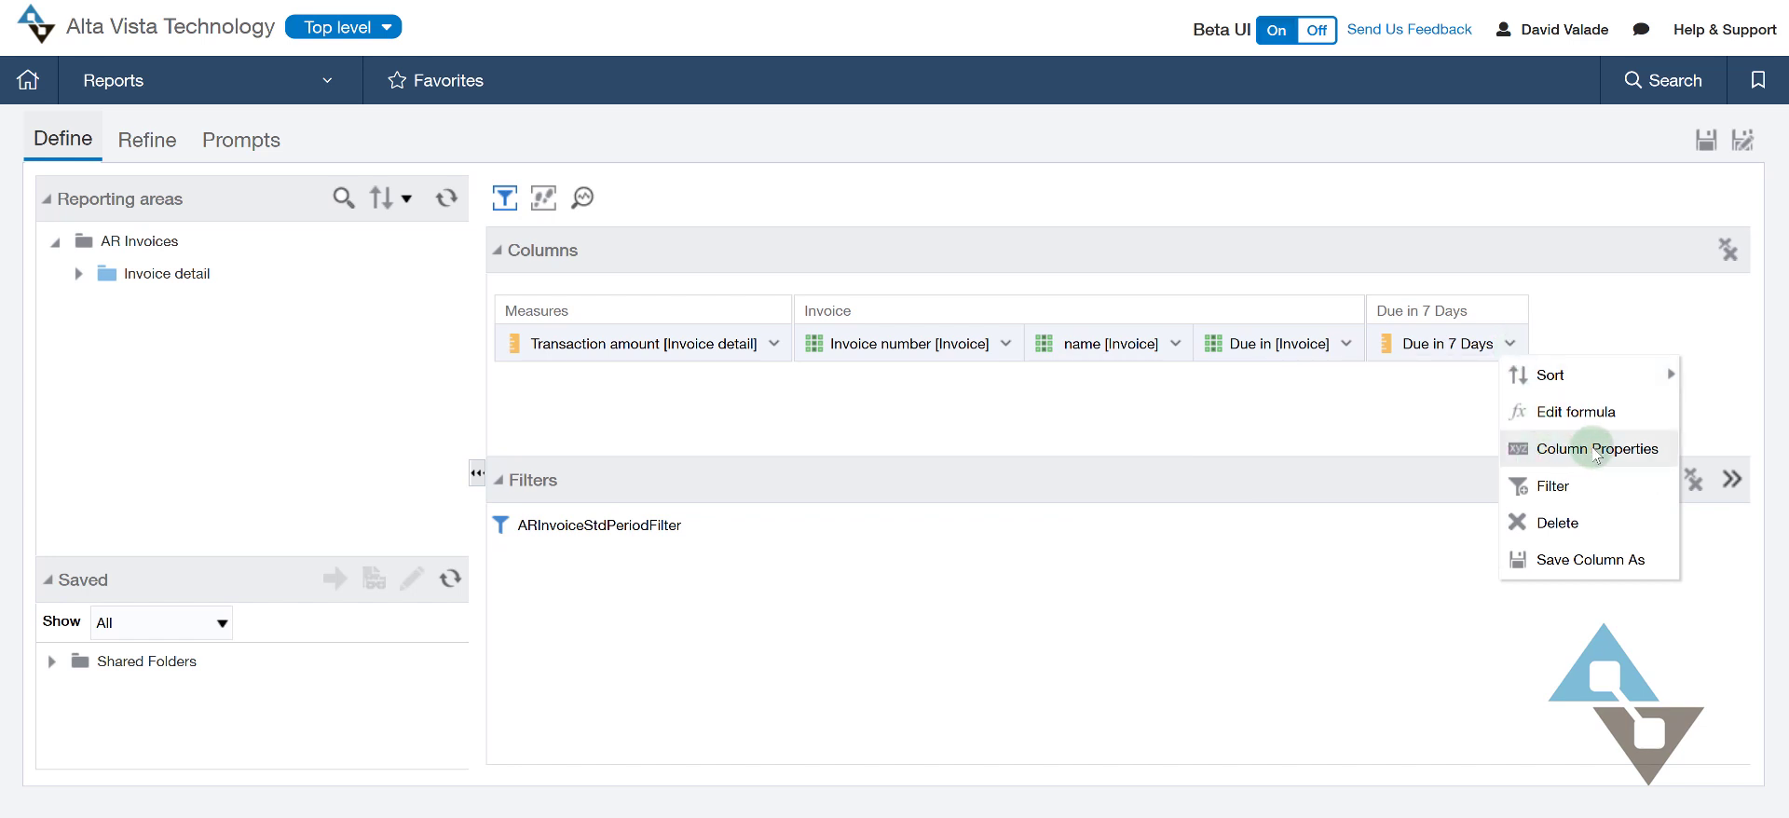
{"action": "left_click", "coordinate": [1597, 453]}
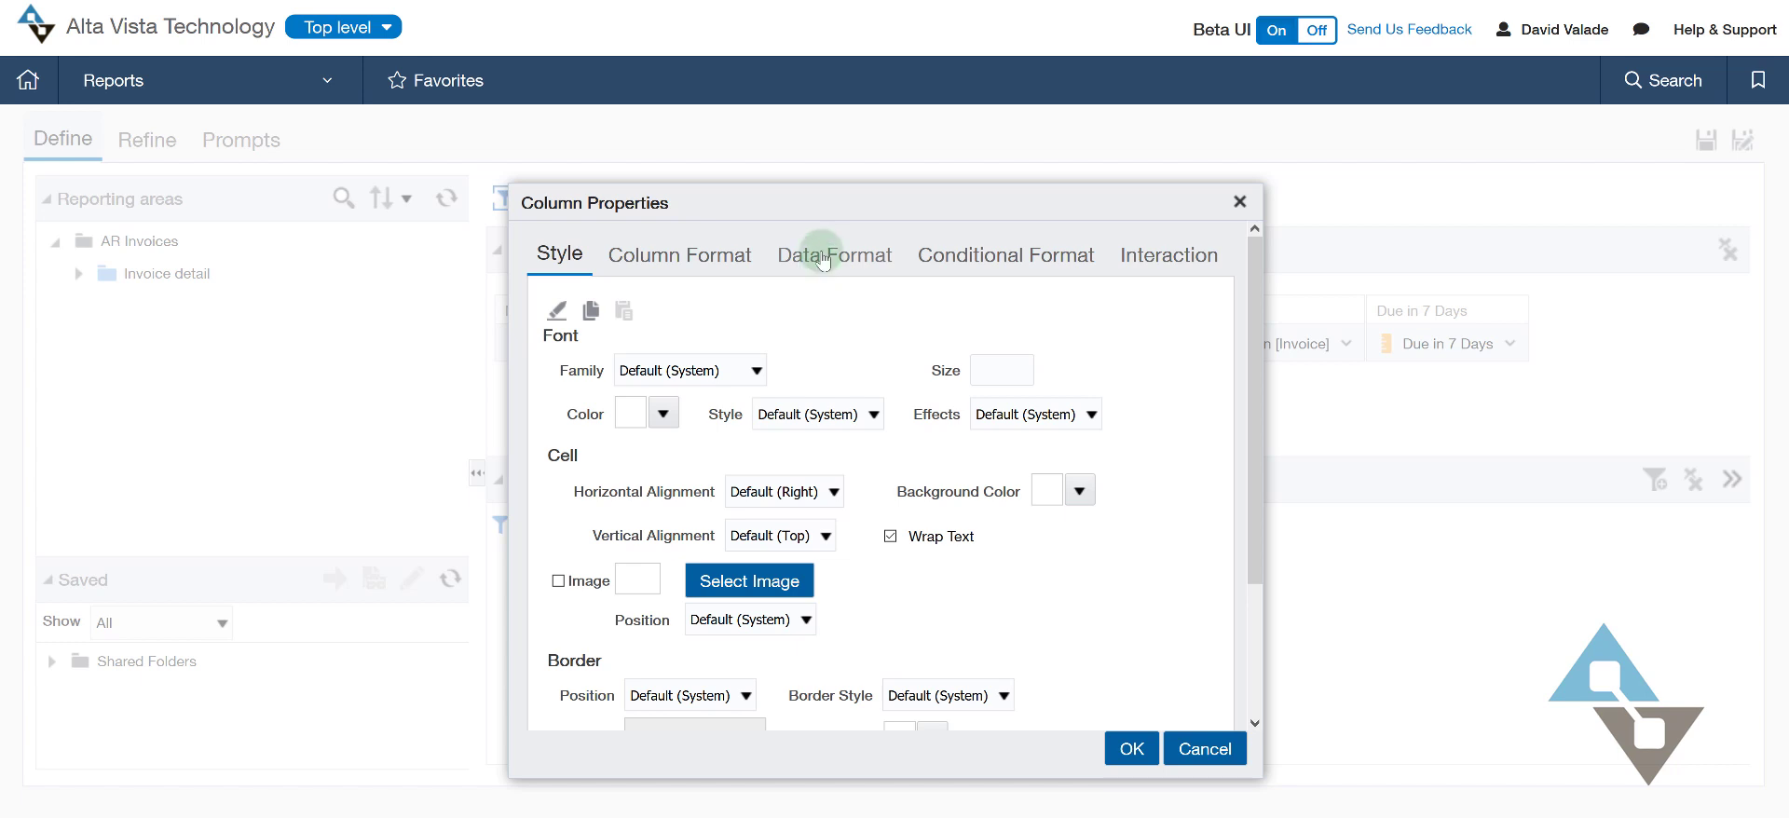
{"action": "left_click", "coordinate": [824, 259]}
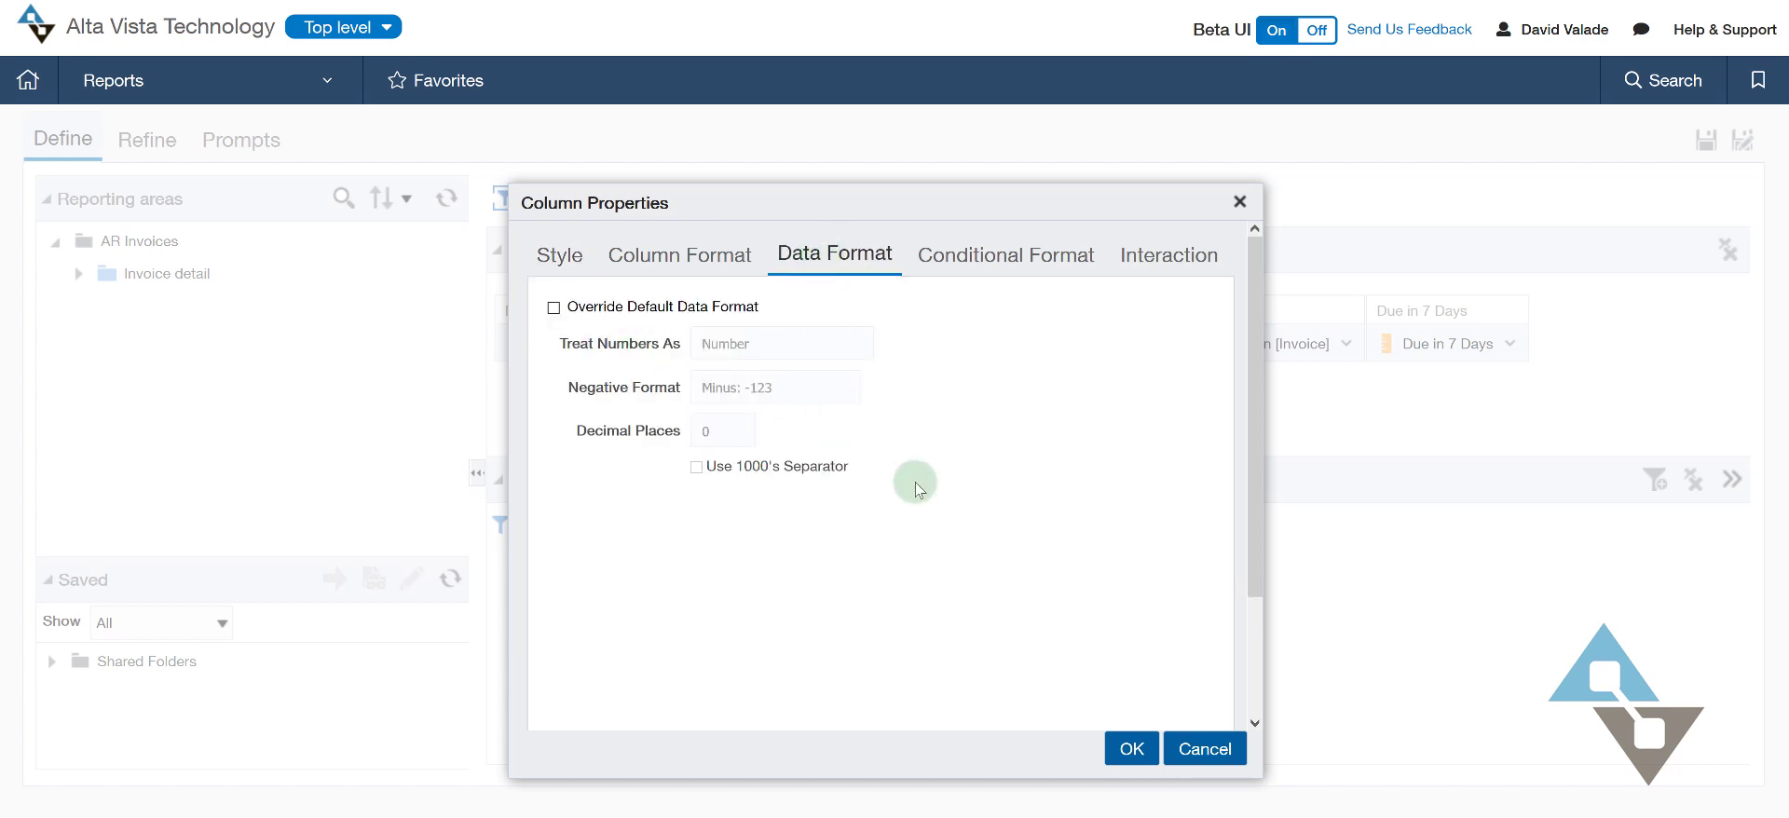
{"action": "left_click", "coordinate": [553, 310]}
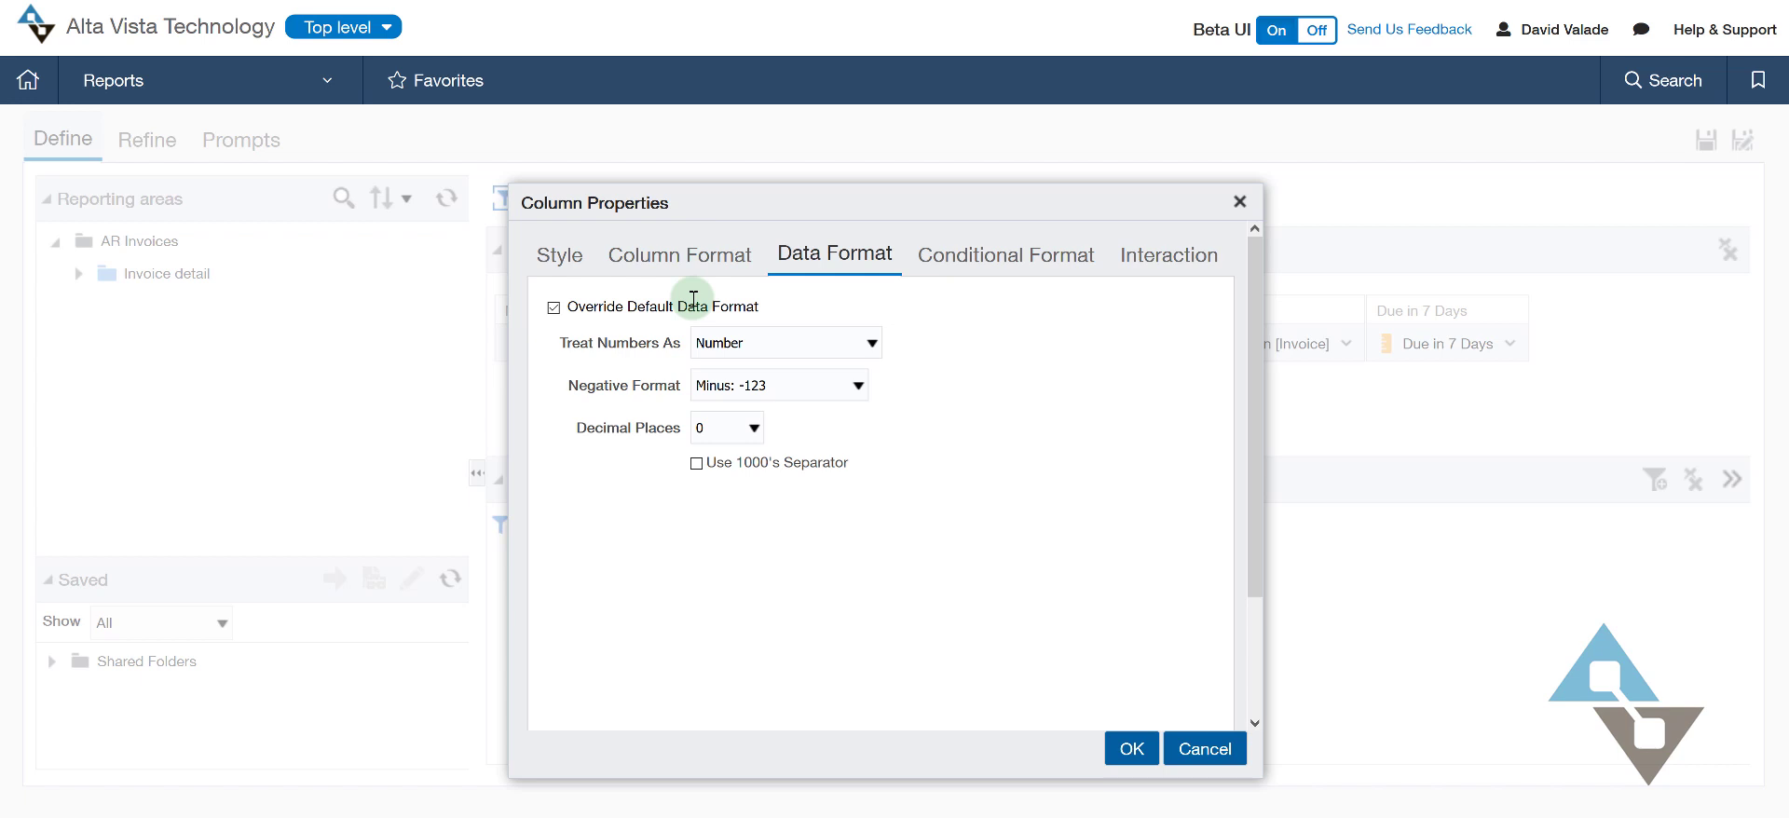
{"action": "left_click", "coordinate": [773, 347]}
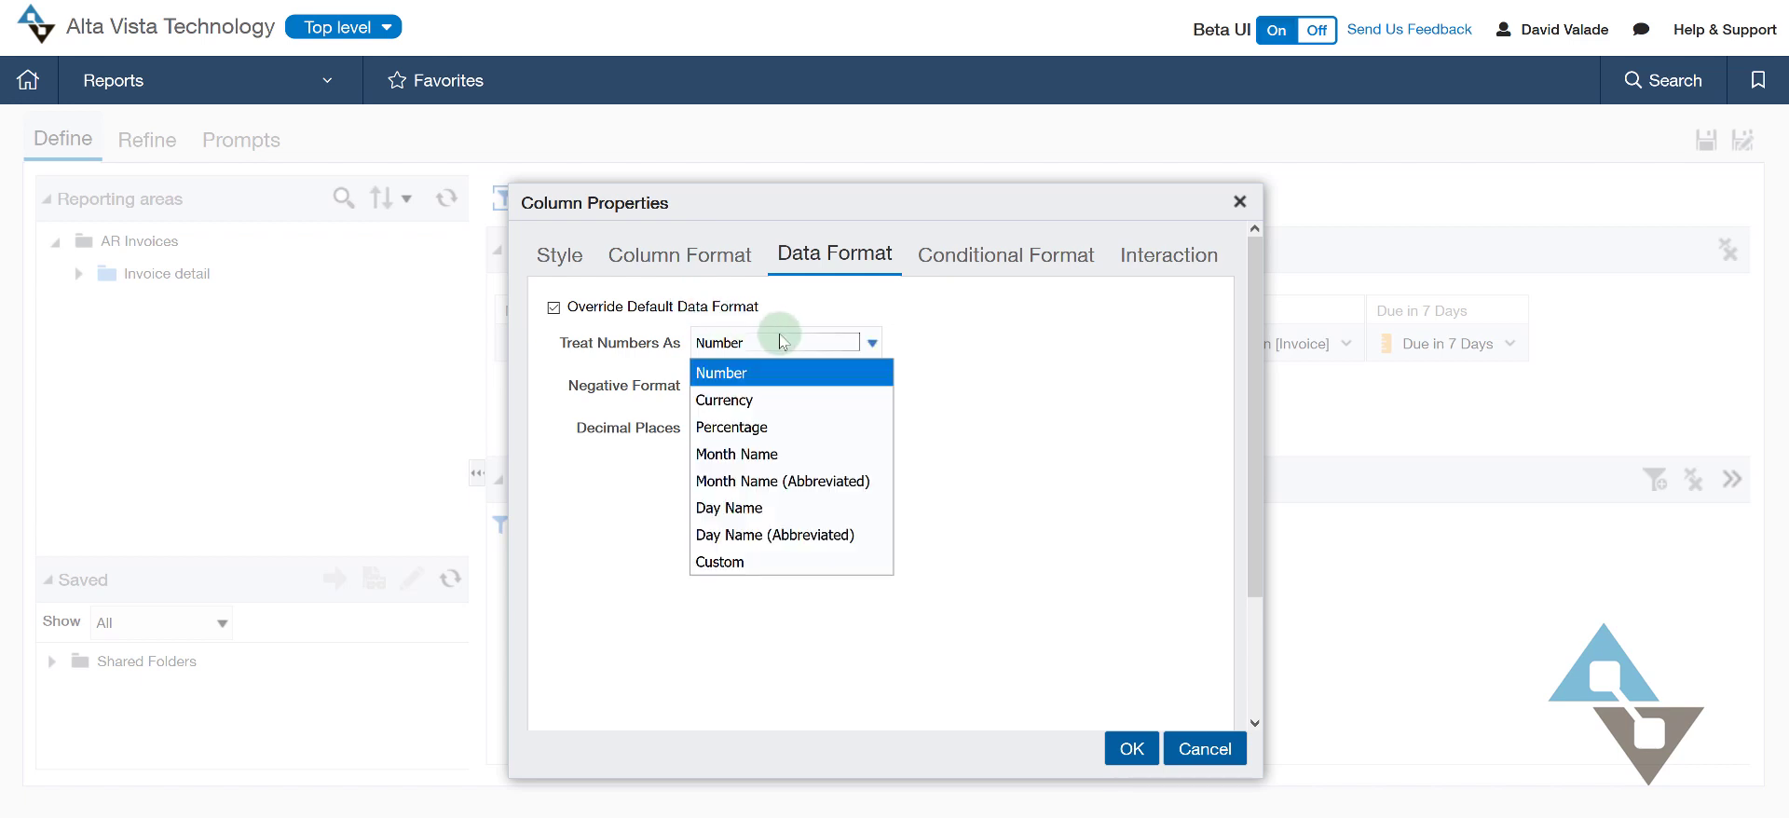
{"action": "left_click", "coordinate": [763, 399]}
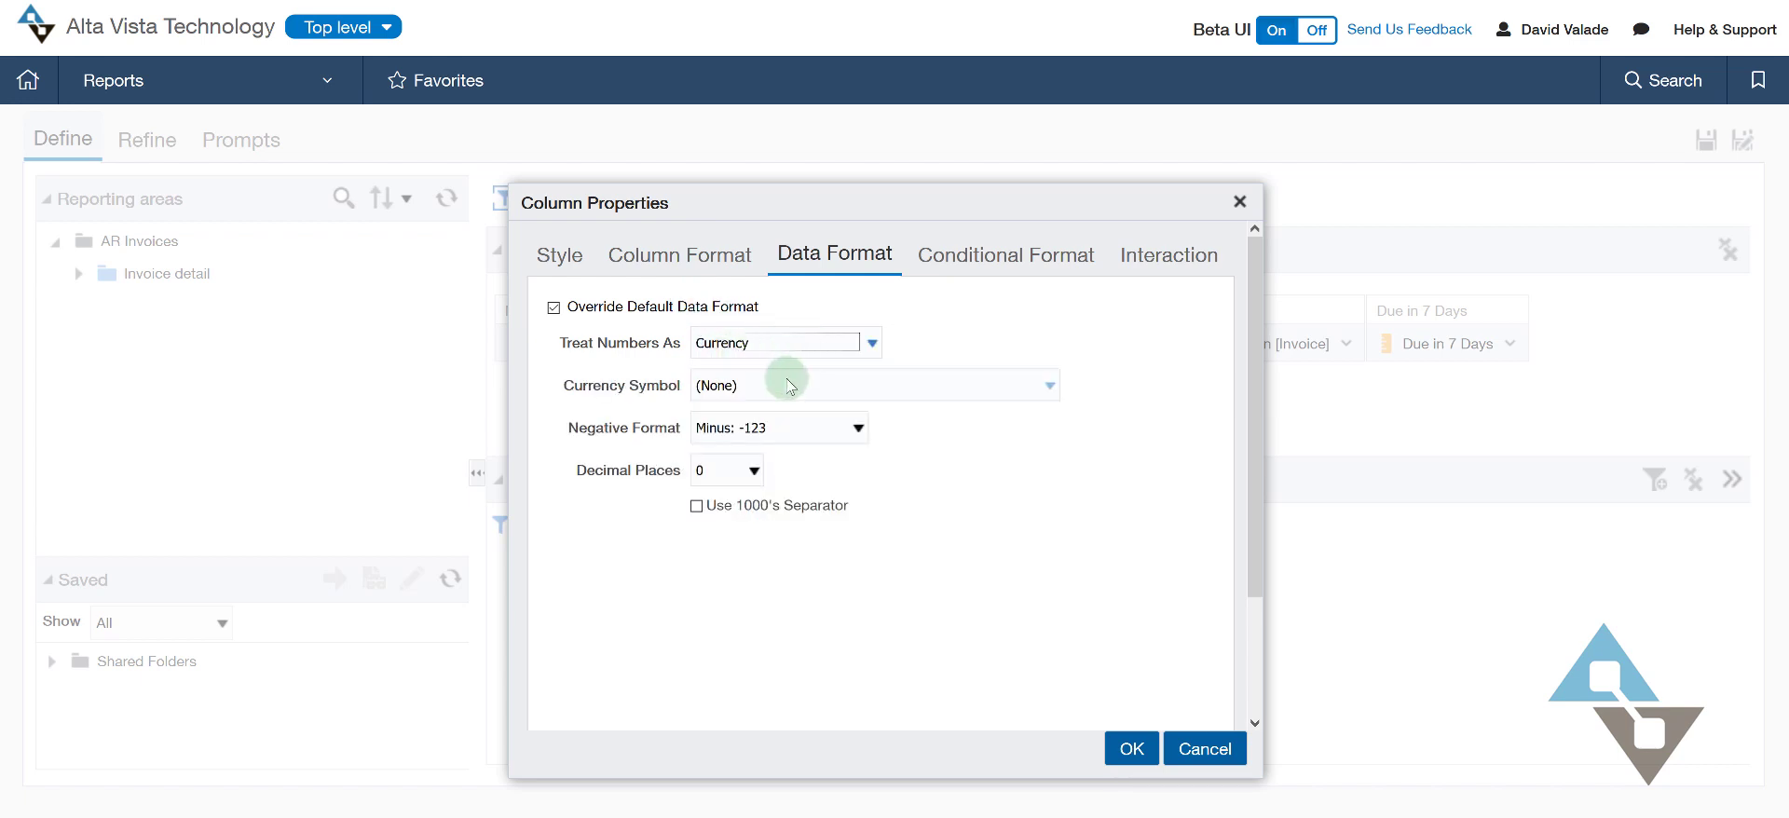
Enable the 1000's separator and set 2 decimal places for the Due in 7 Days column, and apply the properties
{"action": "left_click", "coordinate": [788, 402]}
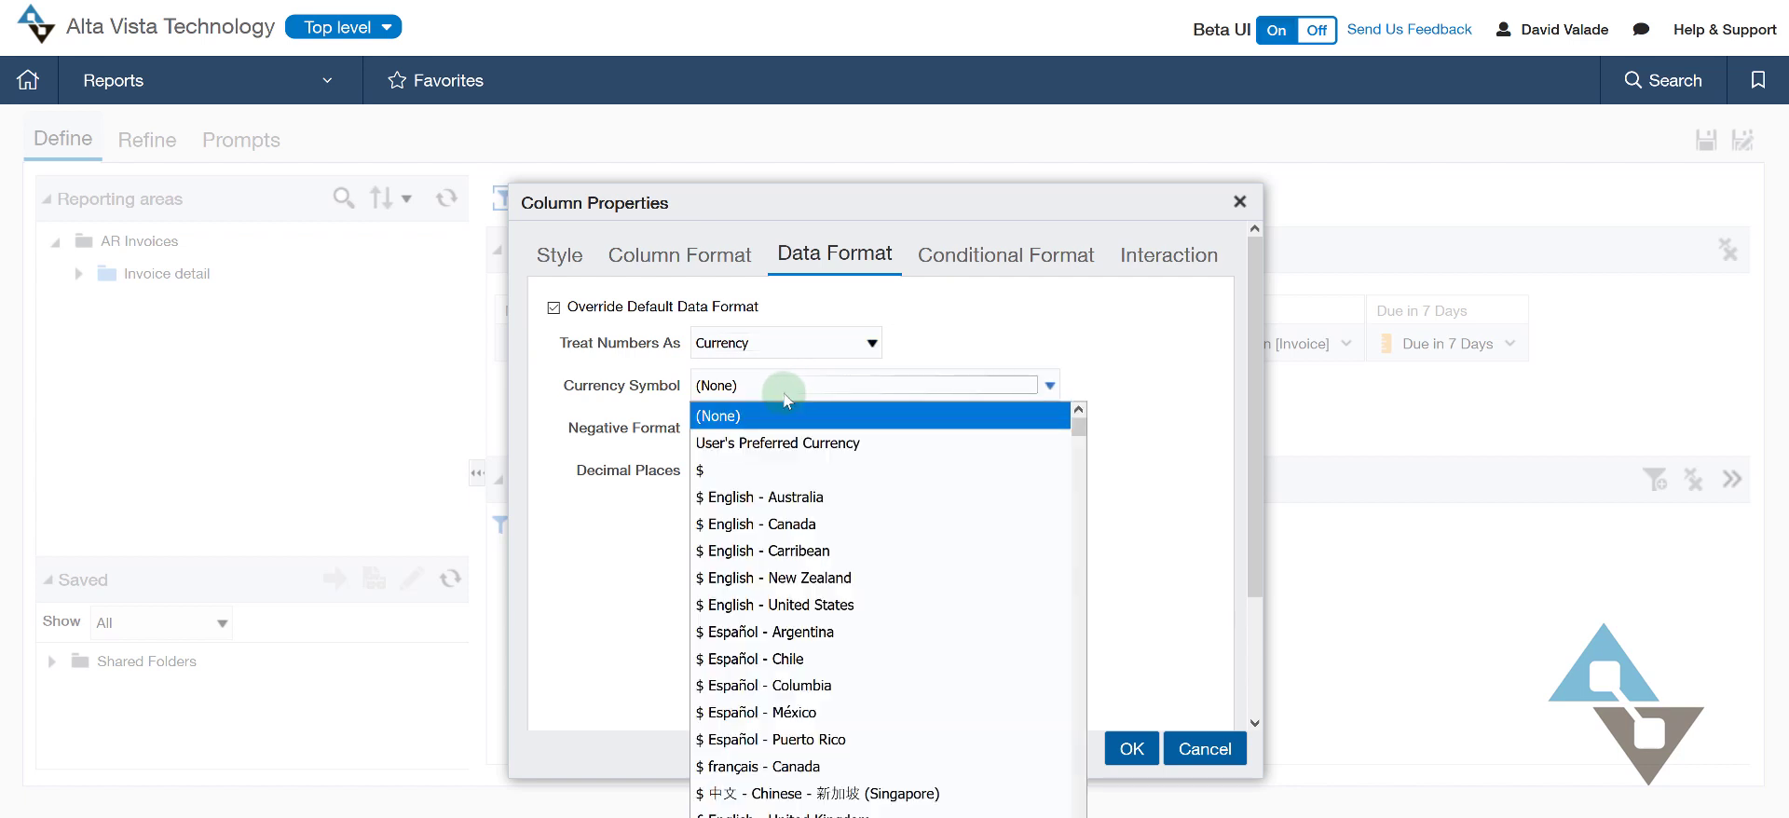
{"action": "left_click", "coordinate": [785, 396]}
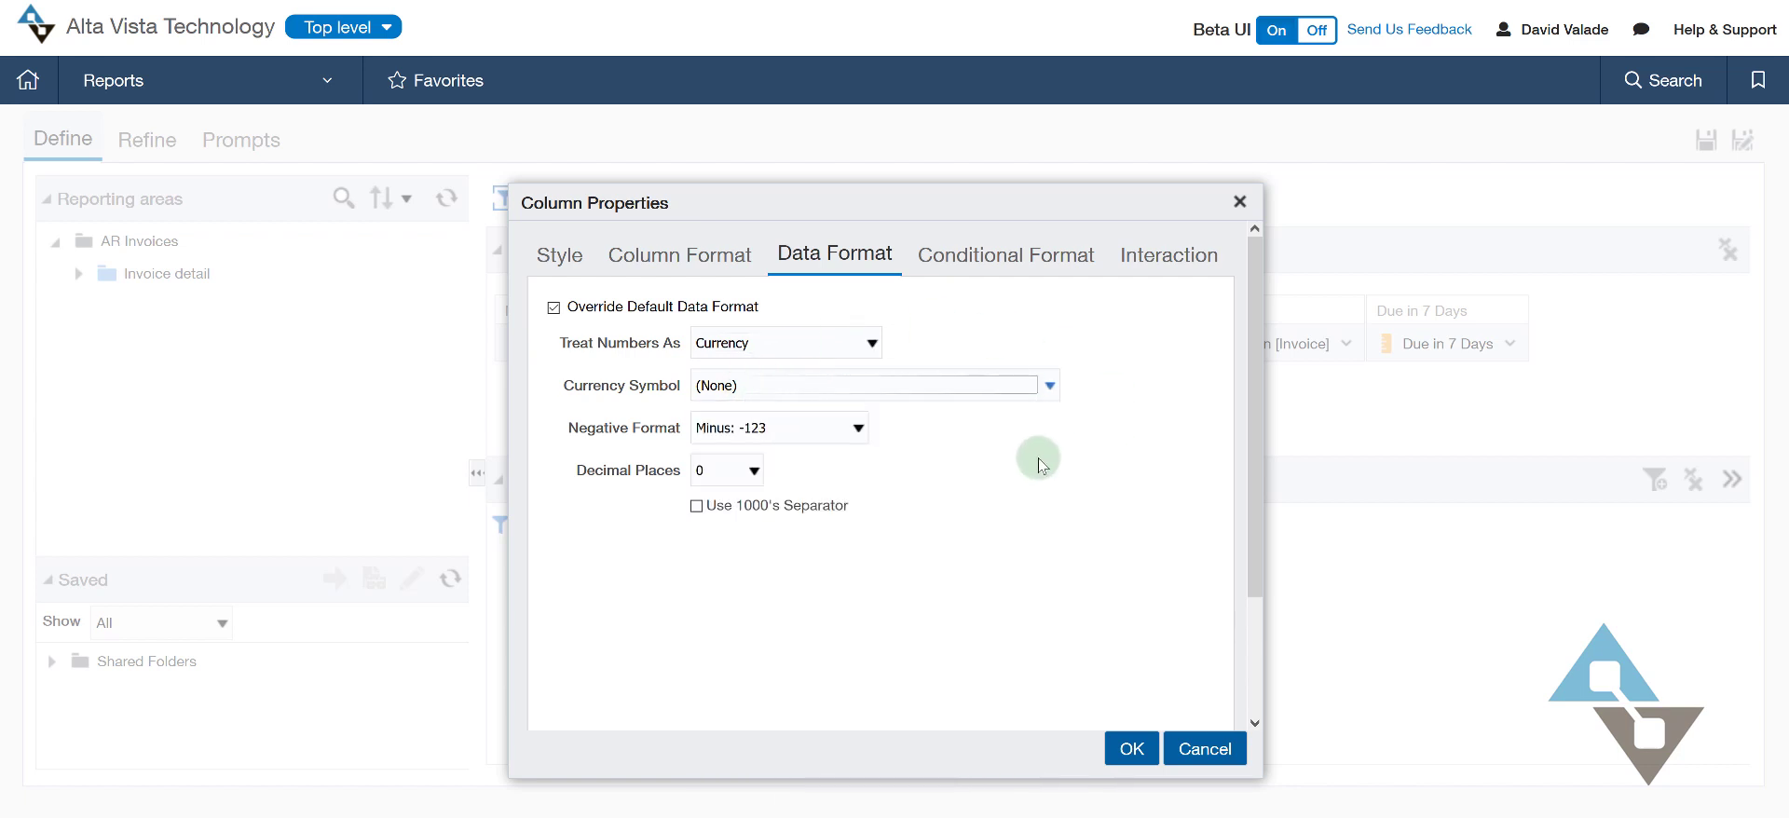
{"action": "left_click", "coordinate": [734, 434]}
{"action": "left_click", "coordinate": [729, 431]}
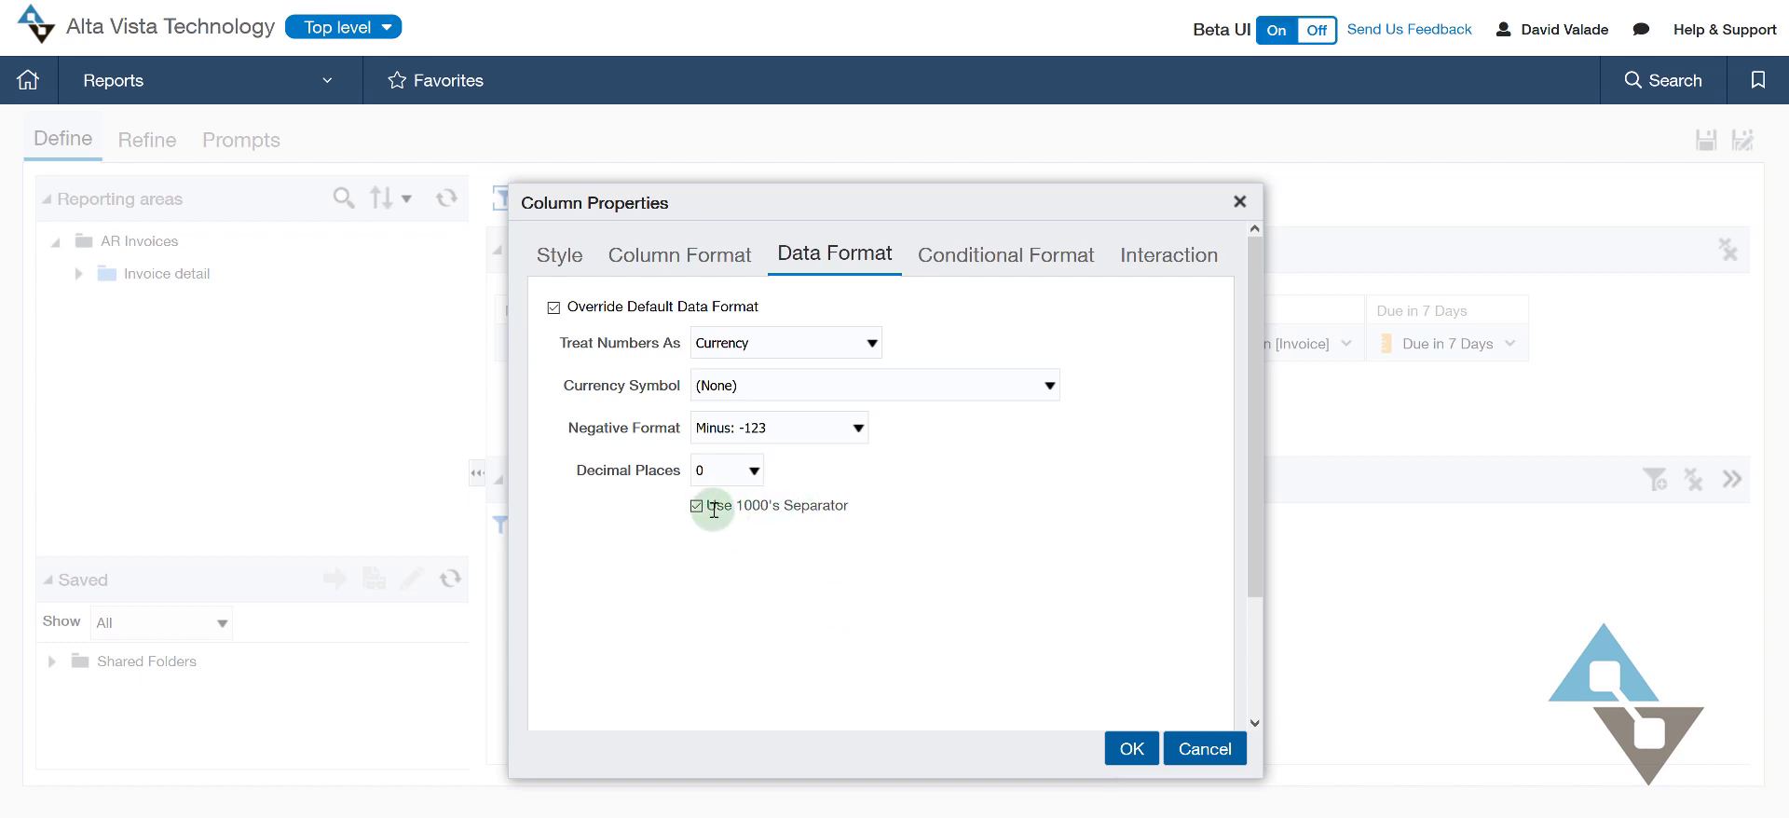
{"action": "left_click", "coordinate": [755, 473]}
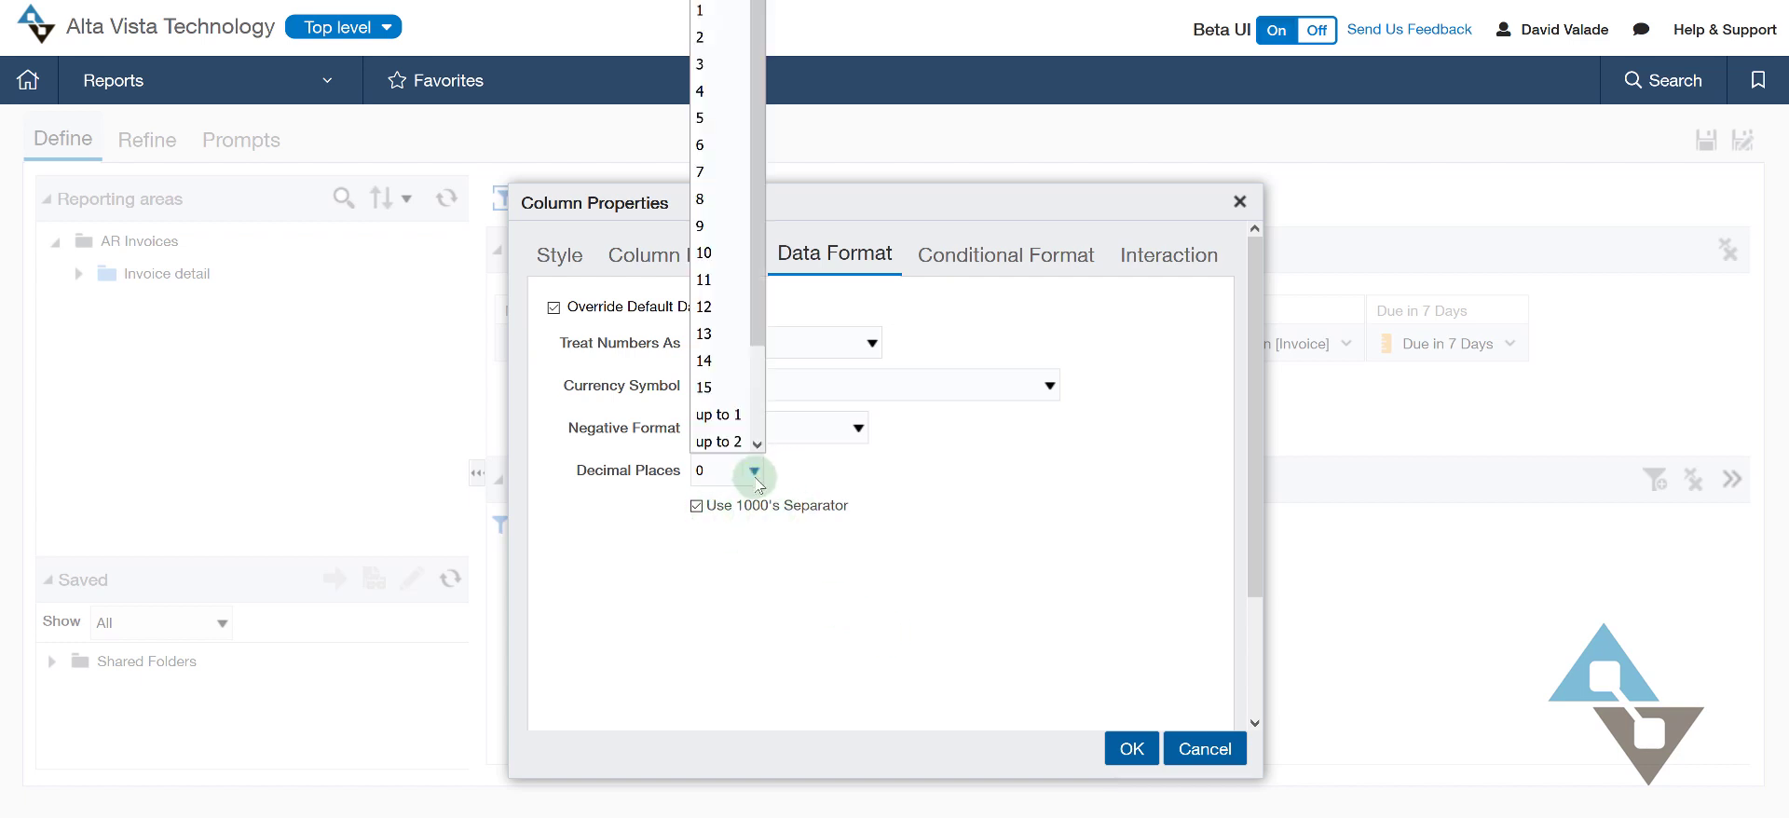
{"action": "left_click", "coordinate": [736, 38]}
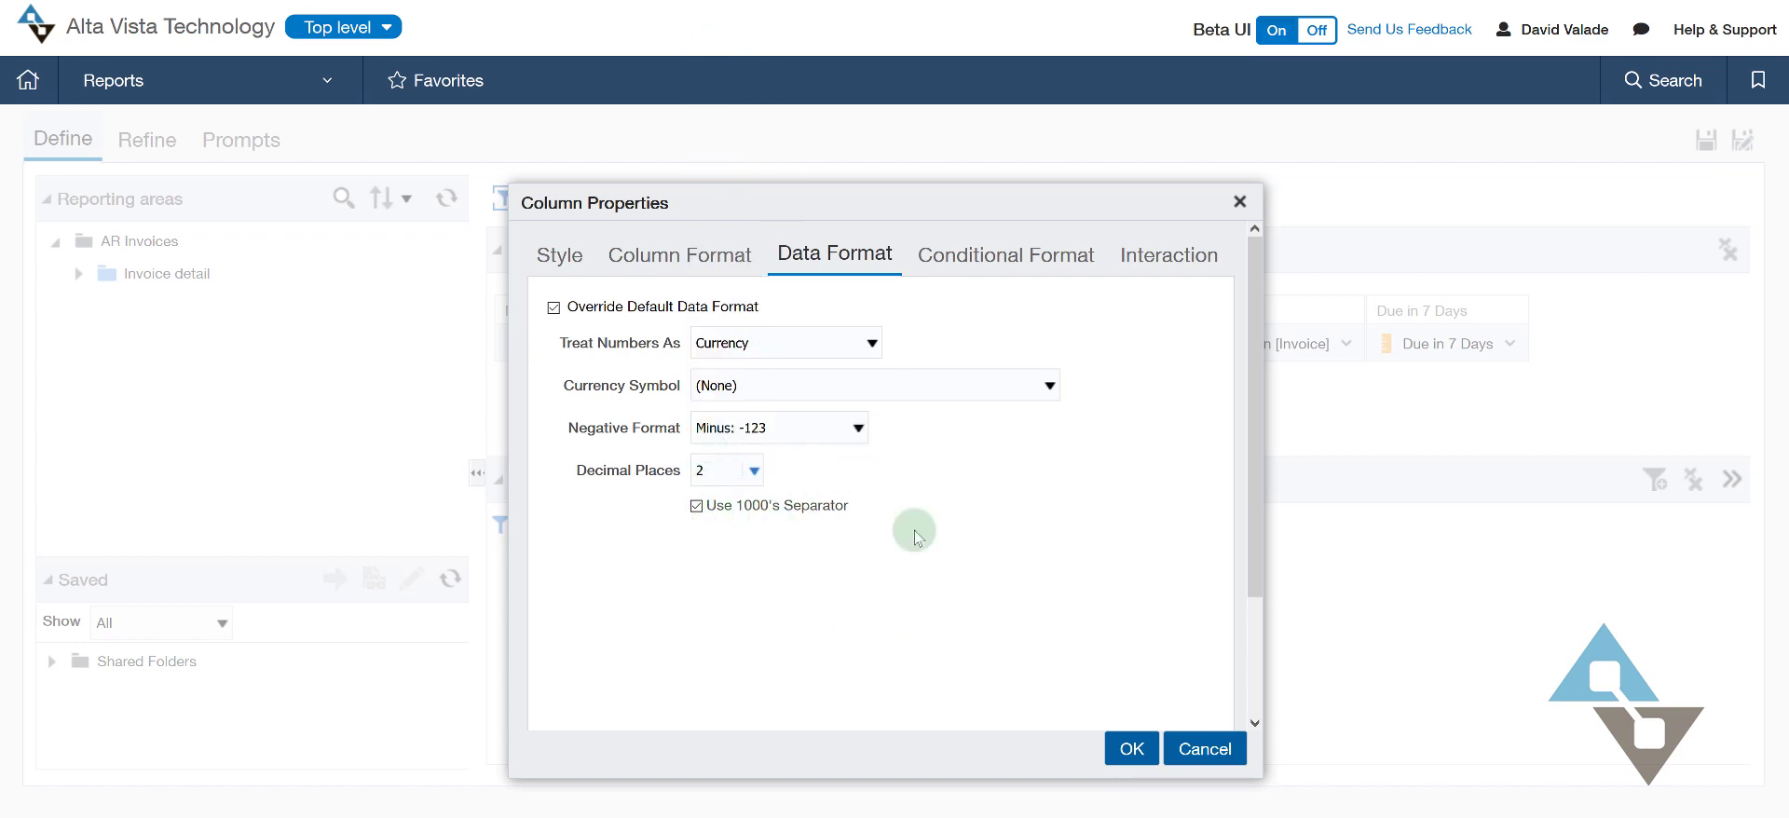
{"action": "left_click", "coordinate": [1131, 751]}
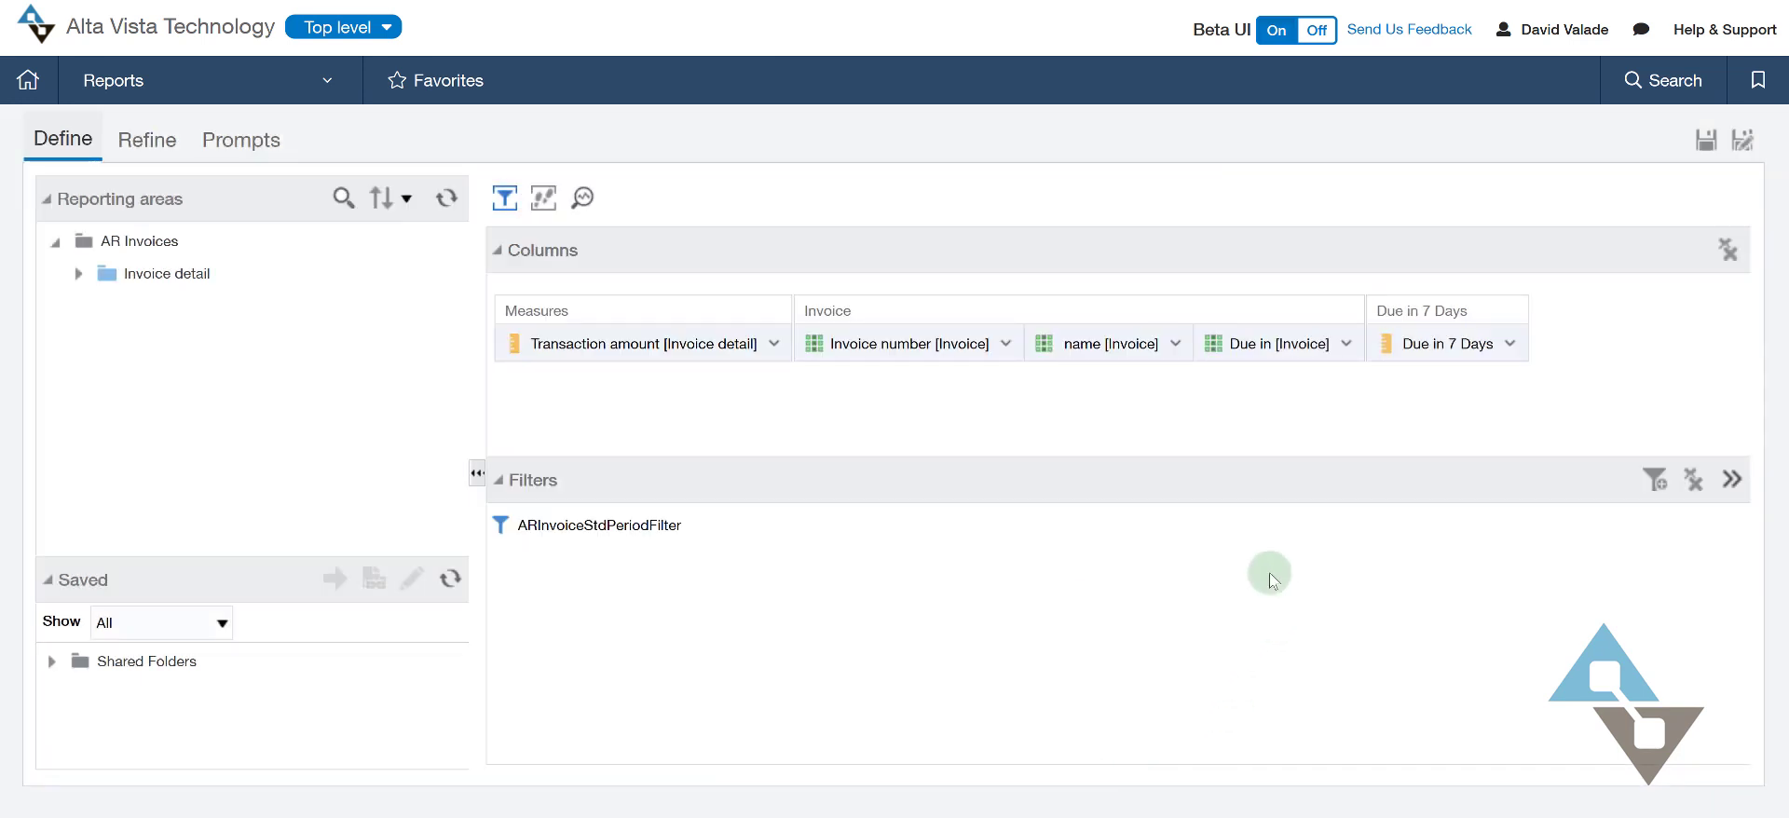
{"action": "left_click", "coordinate": [1006, 352]}
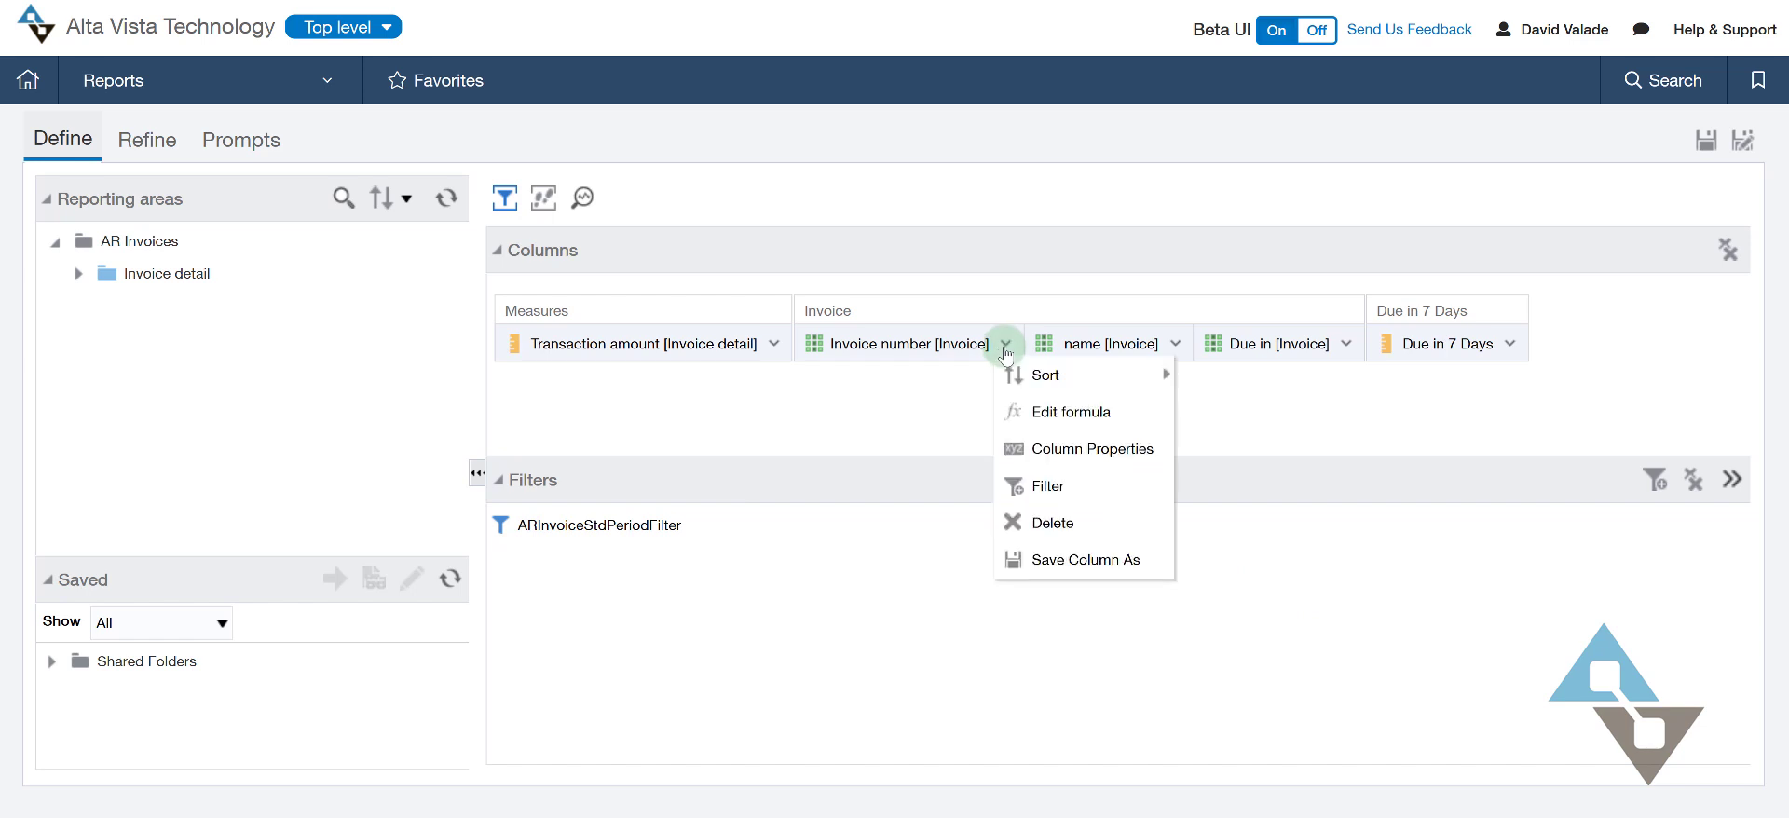
{"action": "left_click", "coordinate": [1054, 451]}
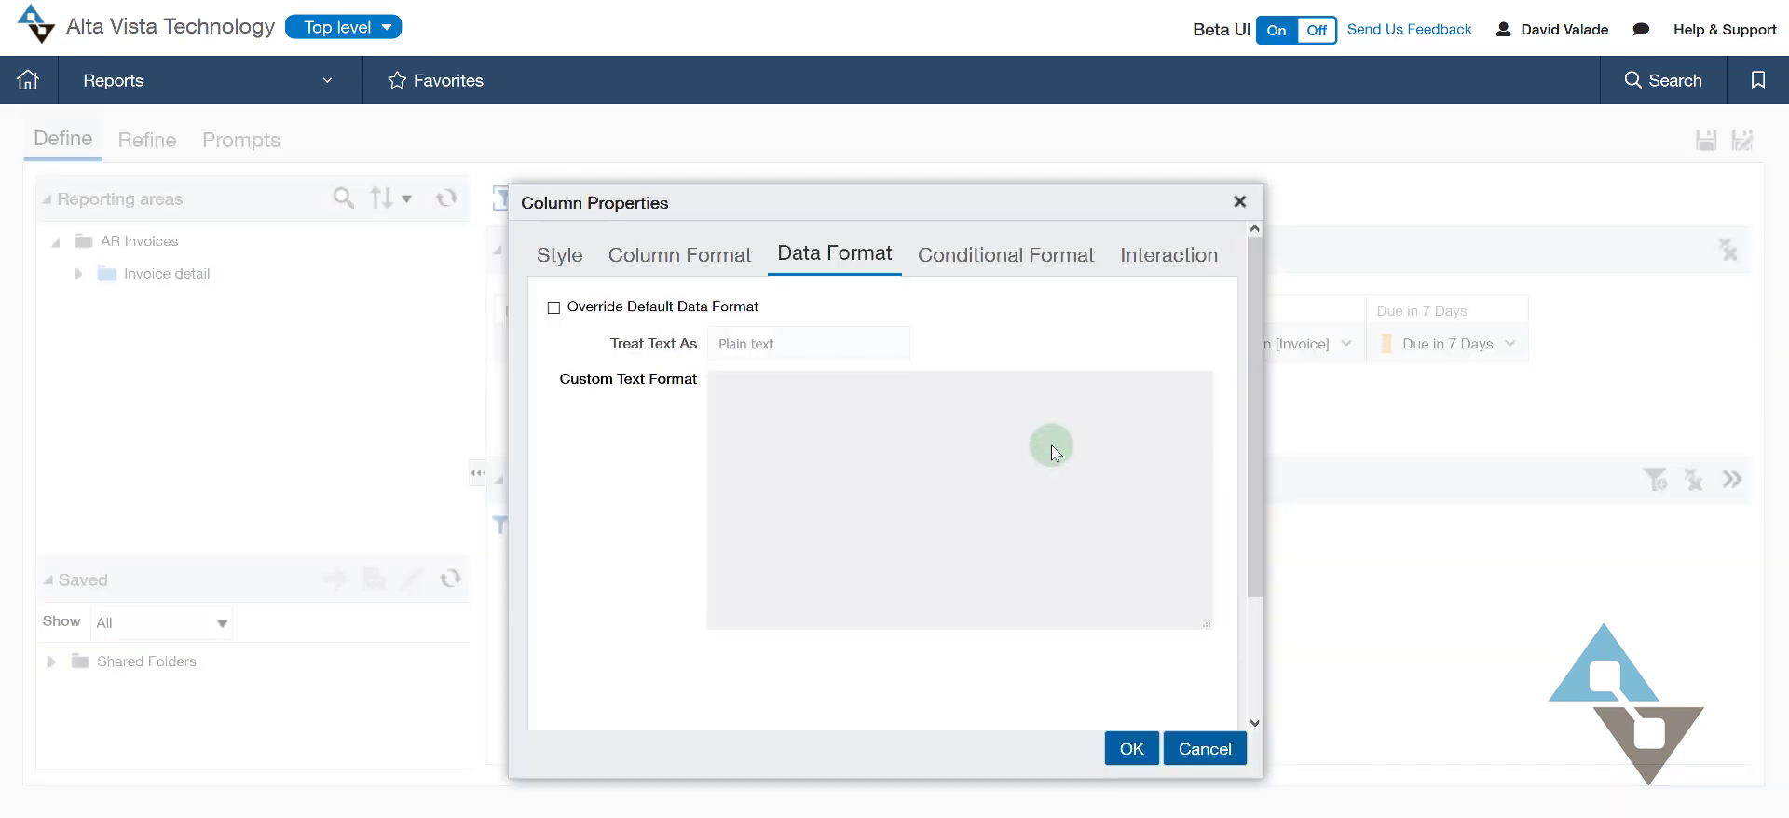
{"action": "left_click", "coordinate": [553, 308]}
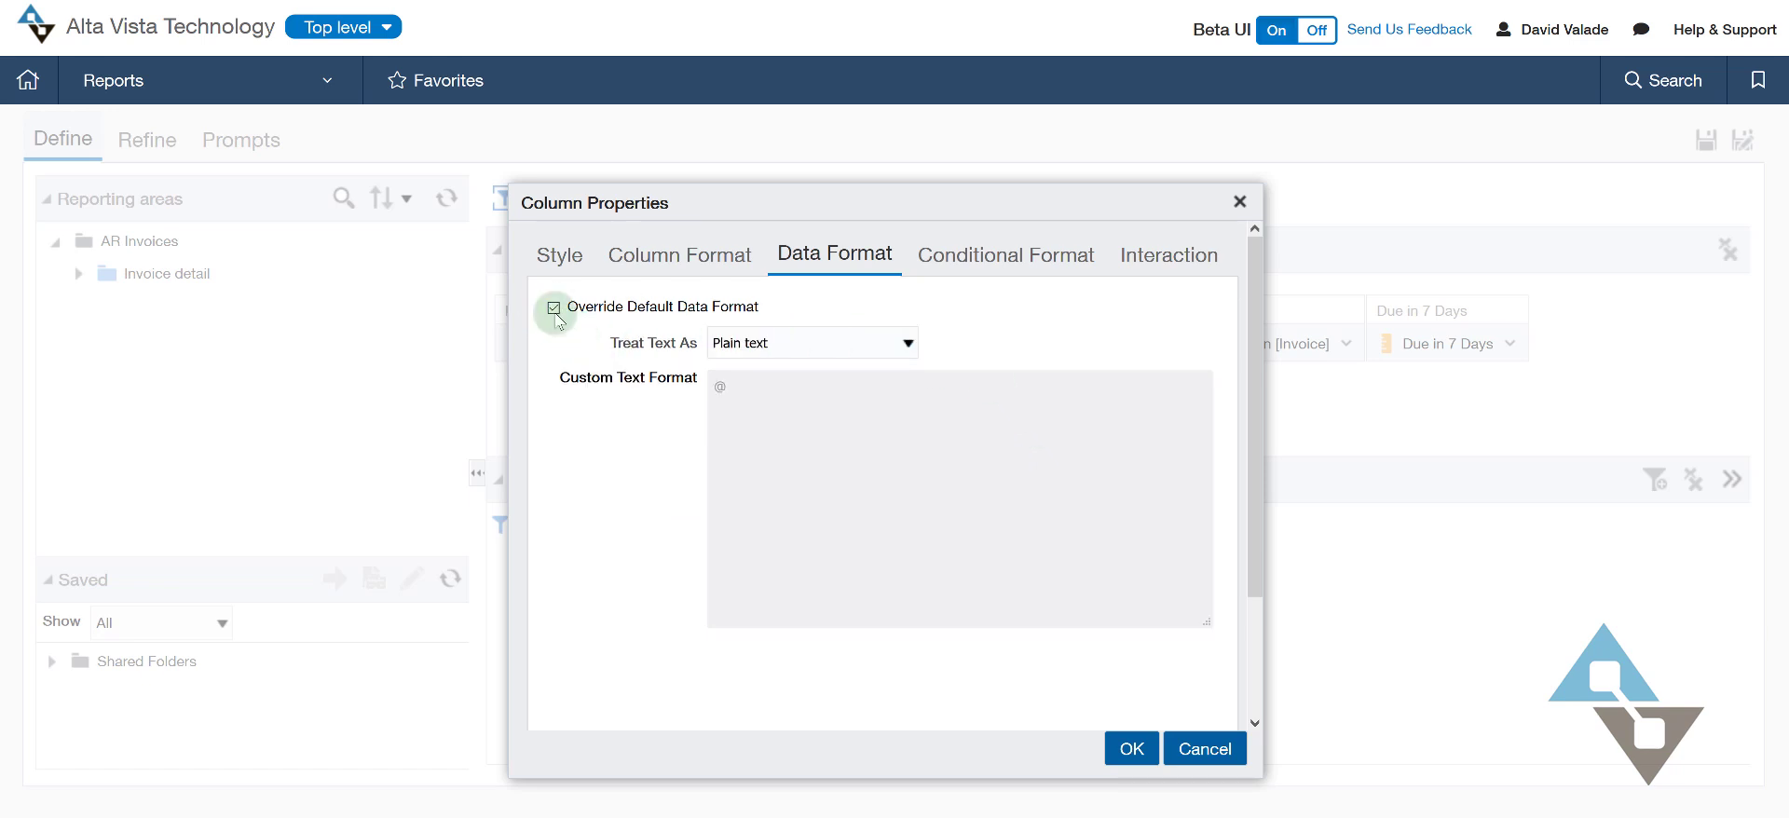
{"action": "left_click", "coordinate": [553, 309]}
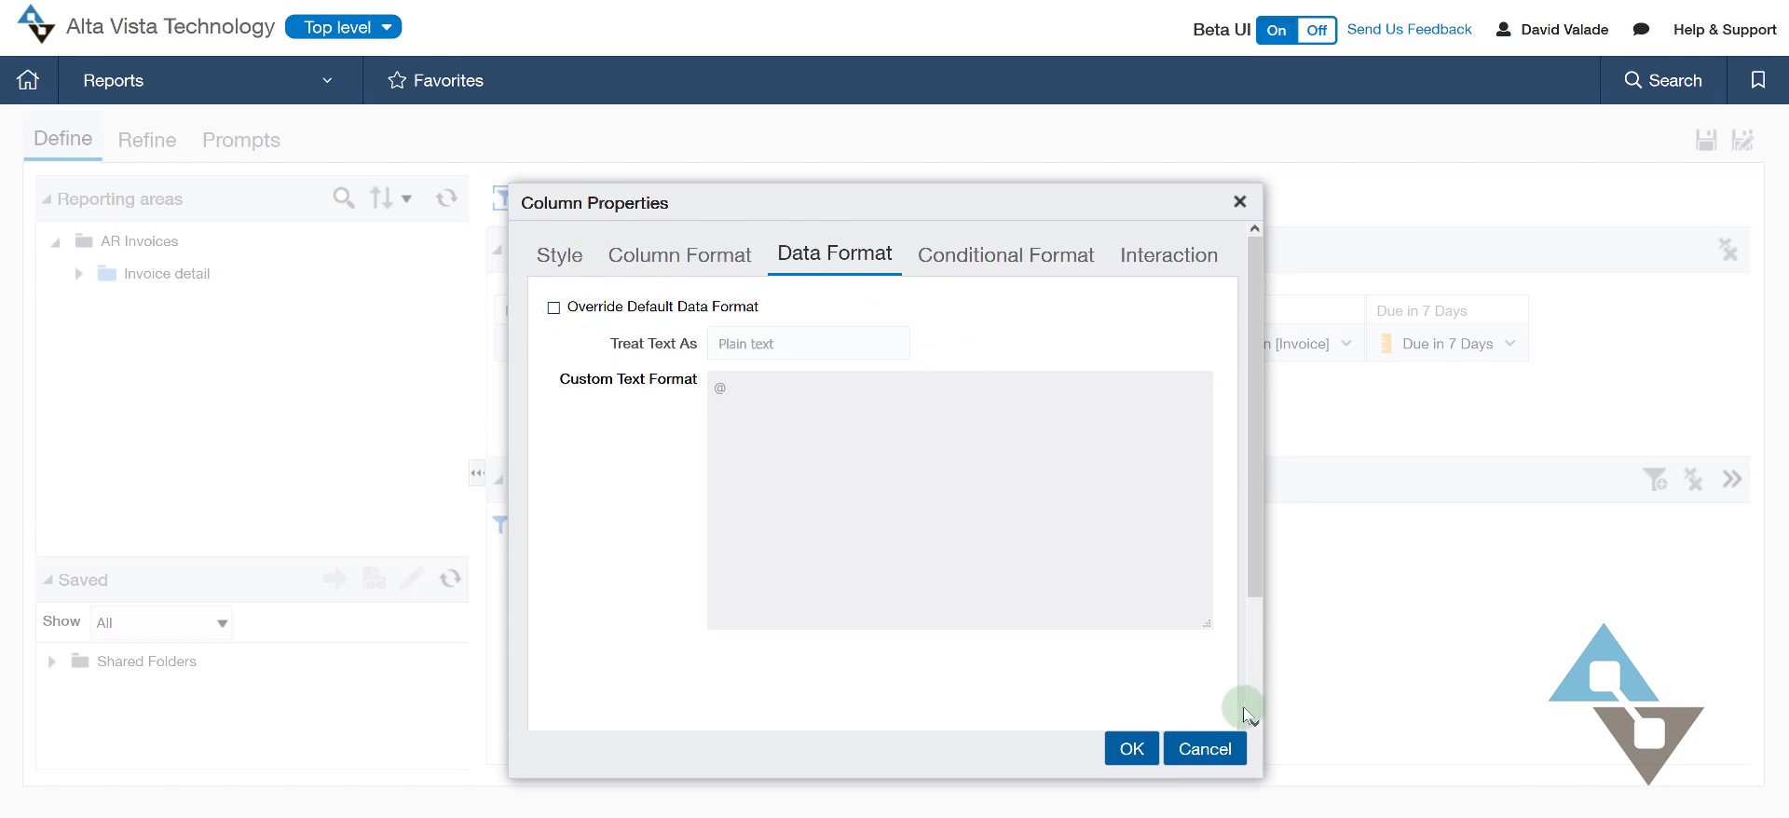
{"action": "left_click", "coordinate": [1193, 748]}
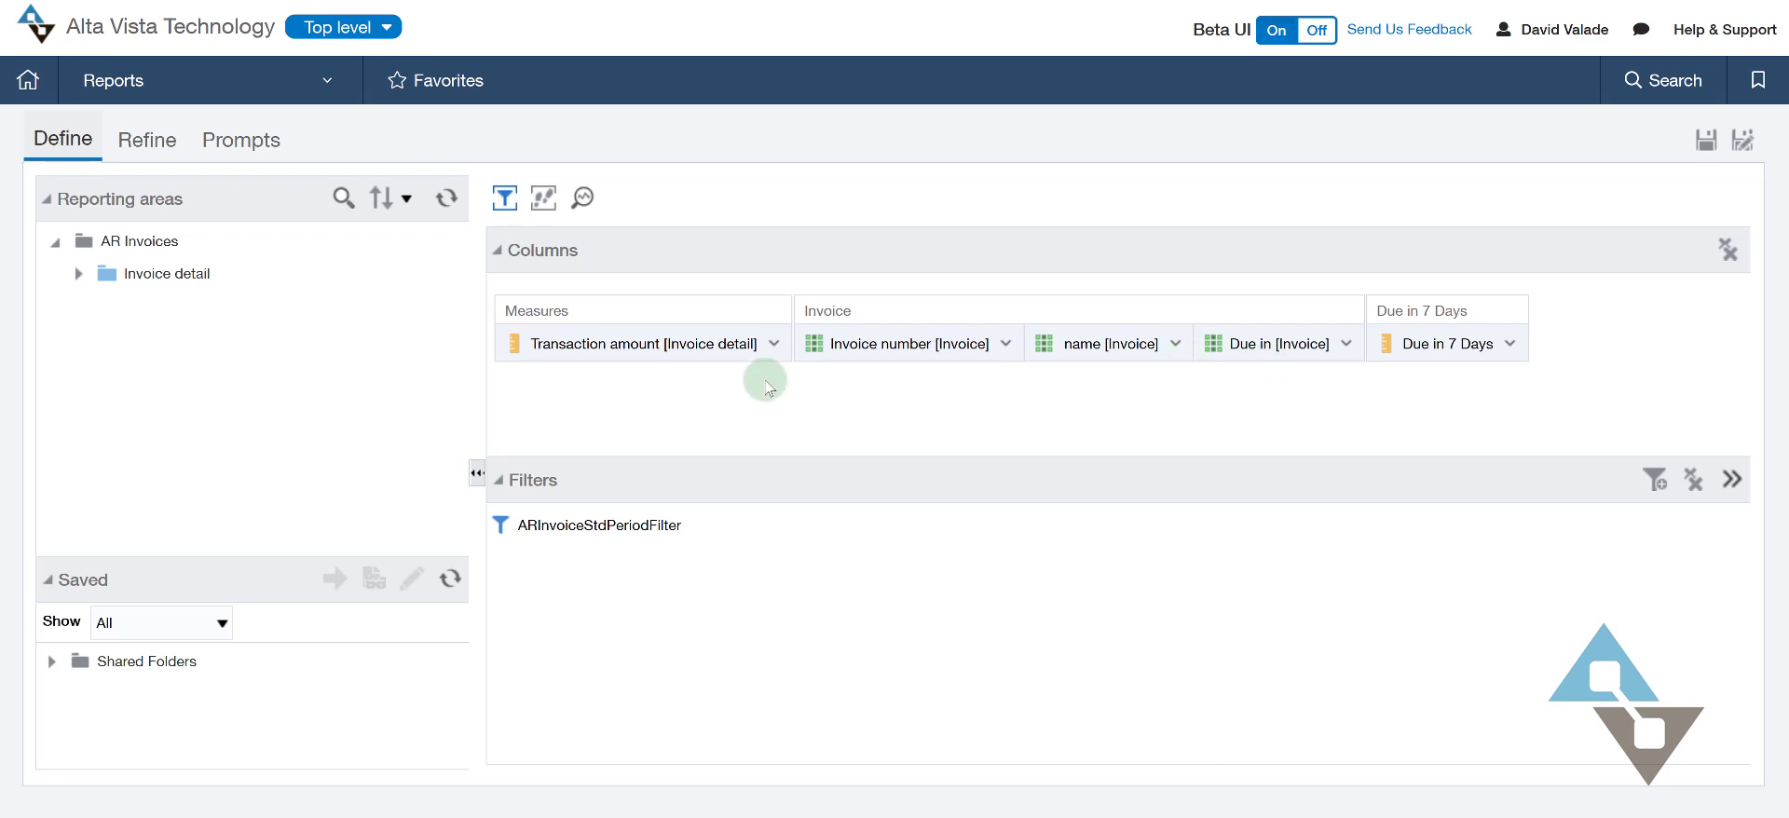
In the Transaction amount column properties, override the default data format with 2 decimal places and treat numbers as Currency
{"action": "left_click", "coordinate": [774, 345]}
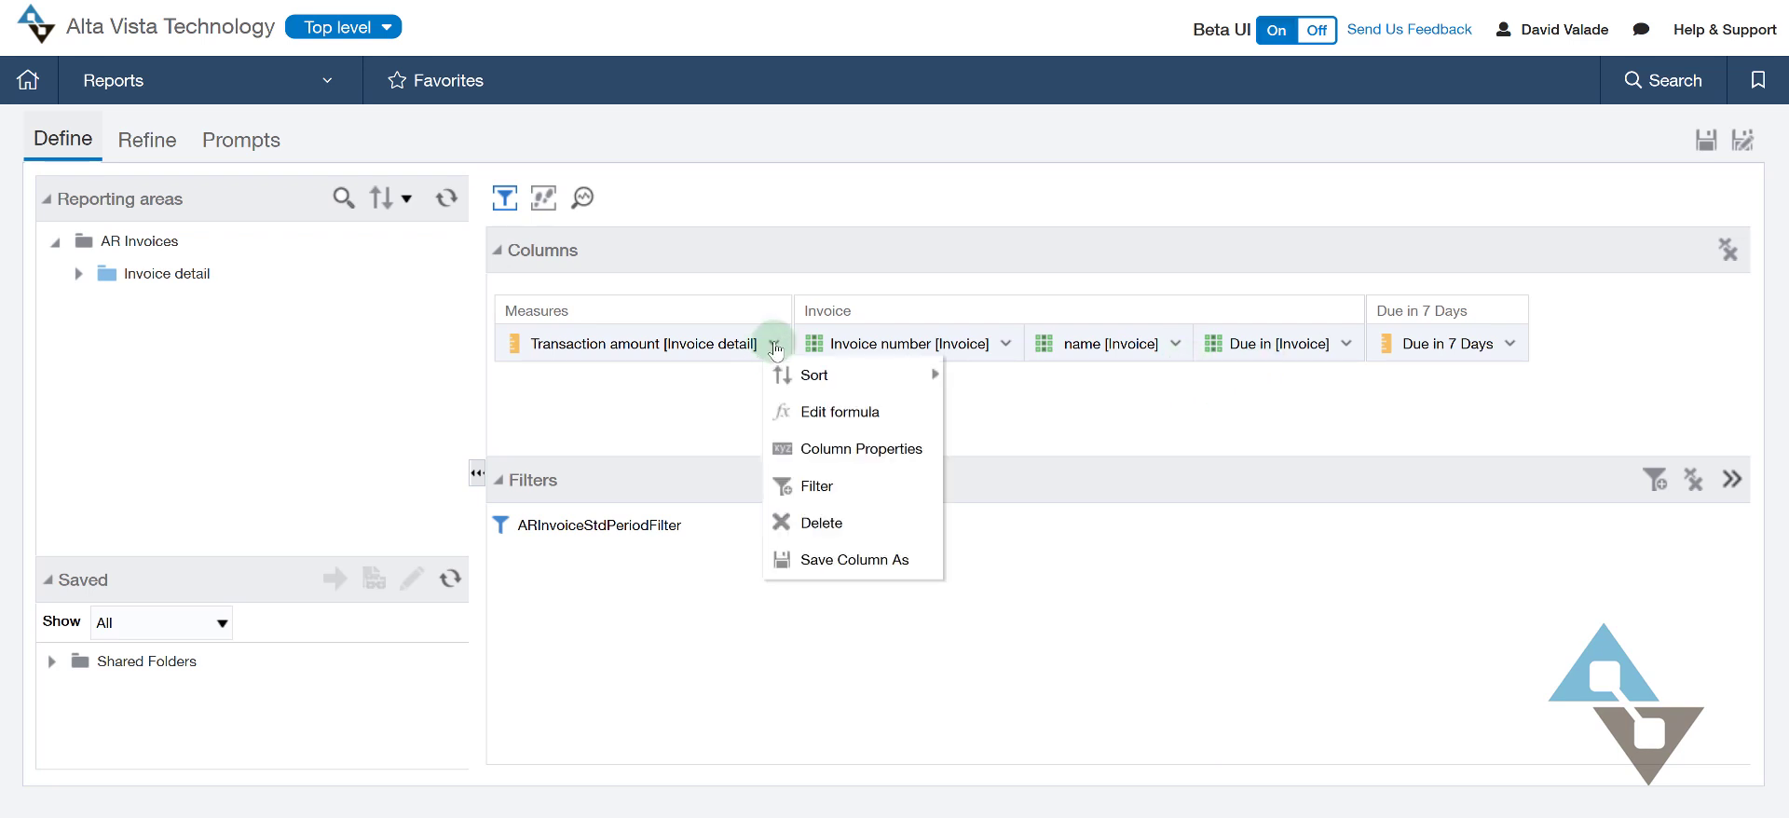
{"action": "left_click", "coordinate": [824, 460]}
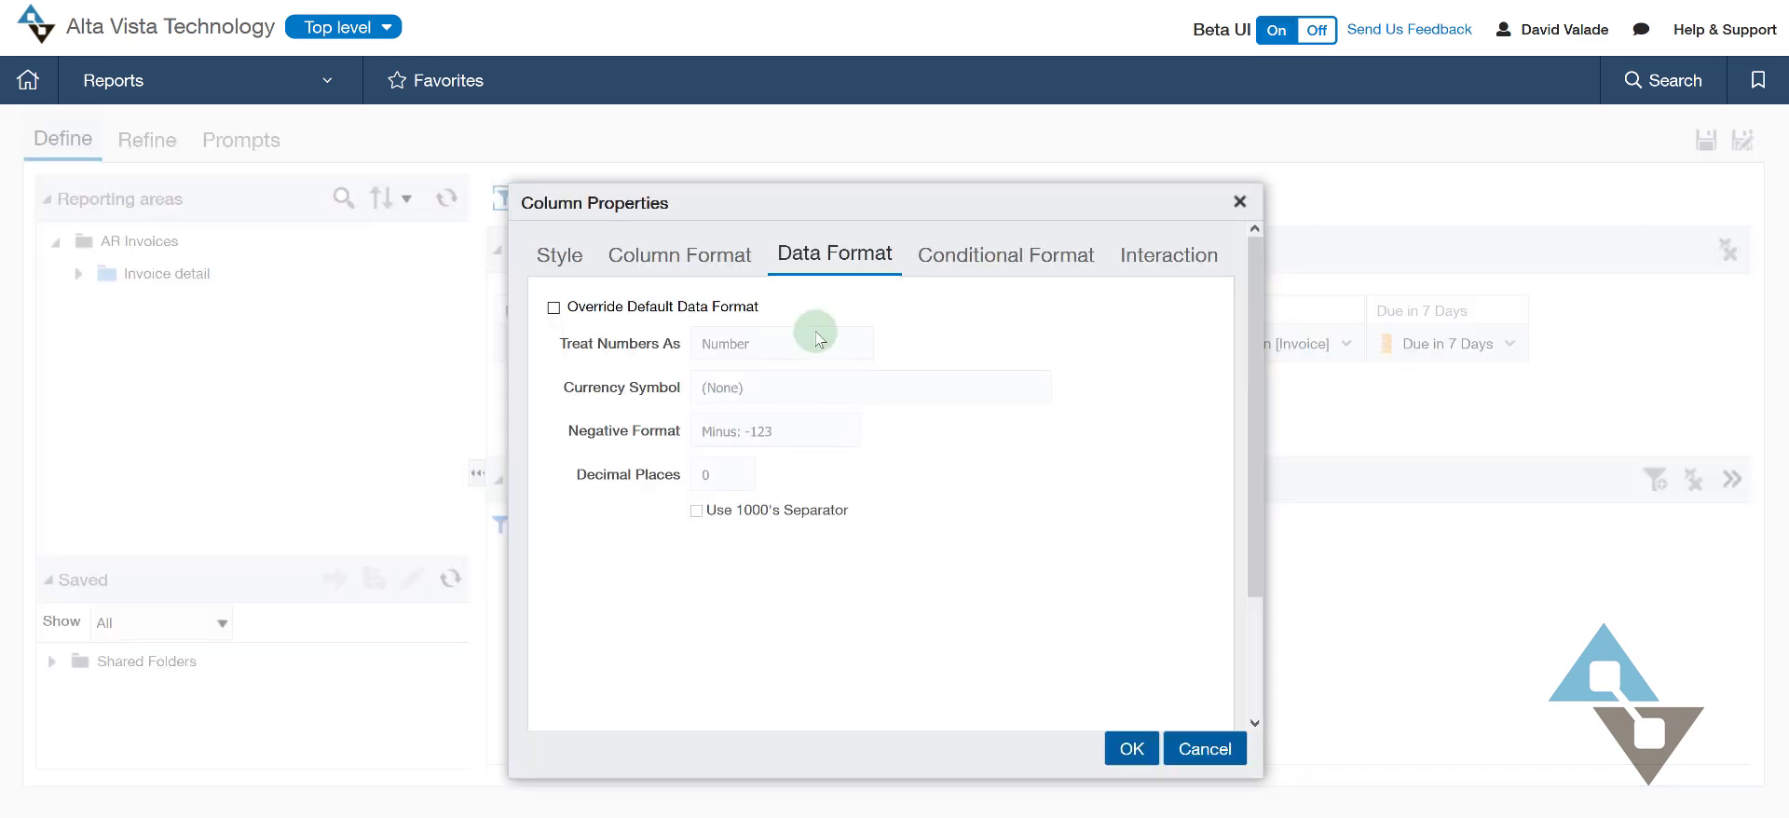
{"action": "left_click", "coordinate": [554, 309]}
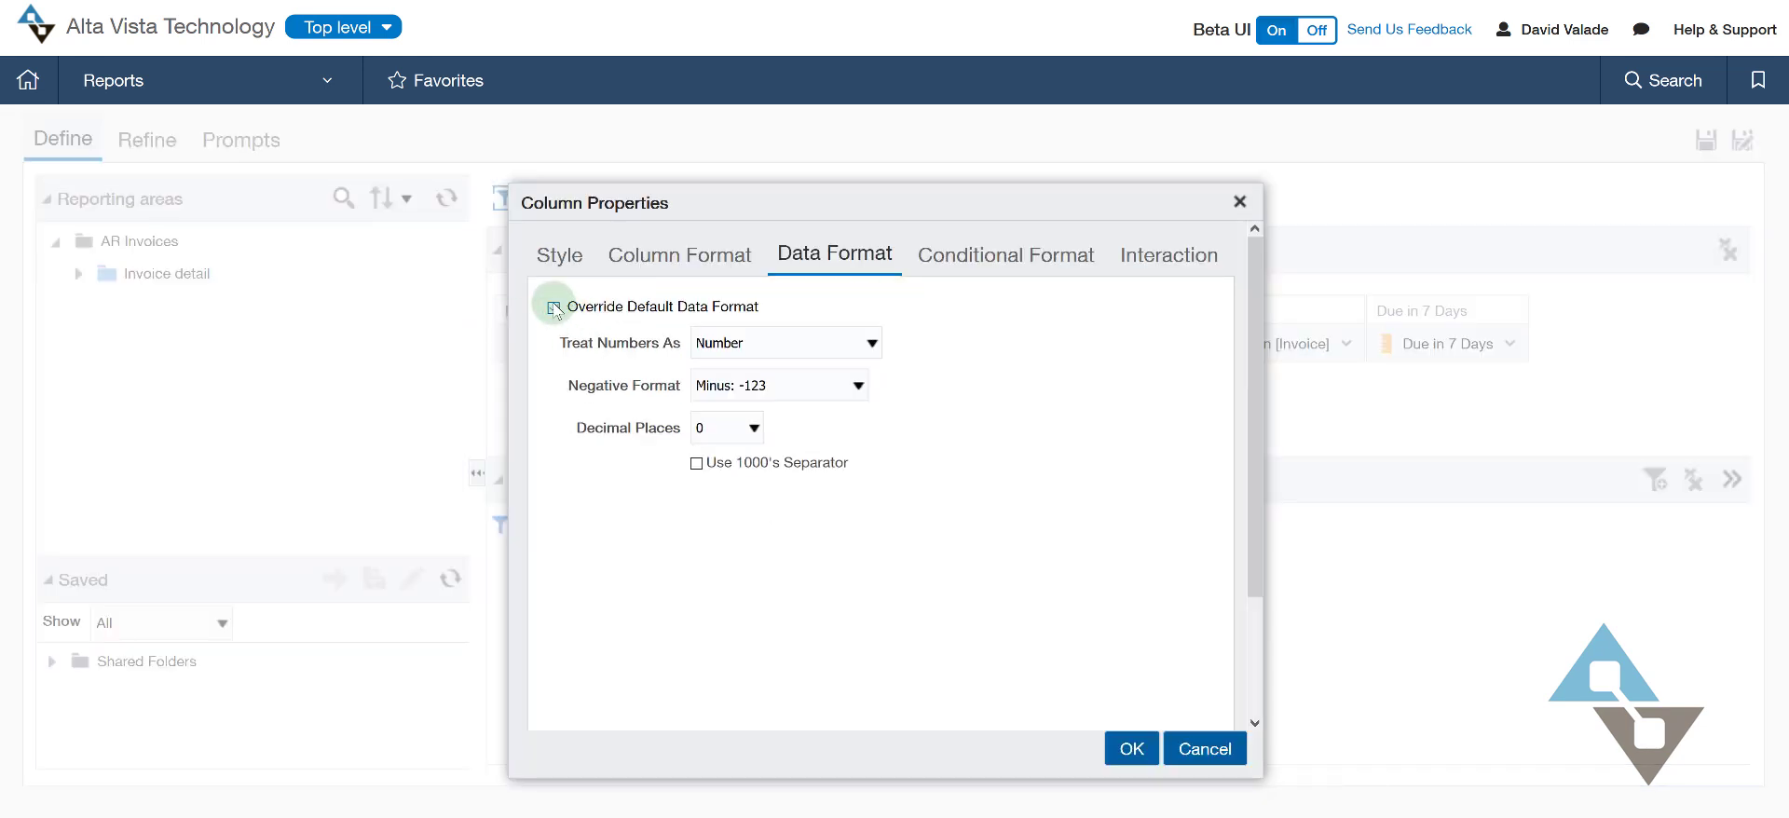
{"action": "left_click", "coordinate": [755, 429]}
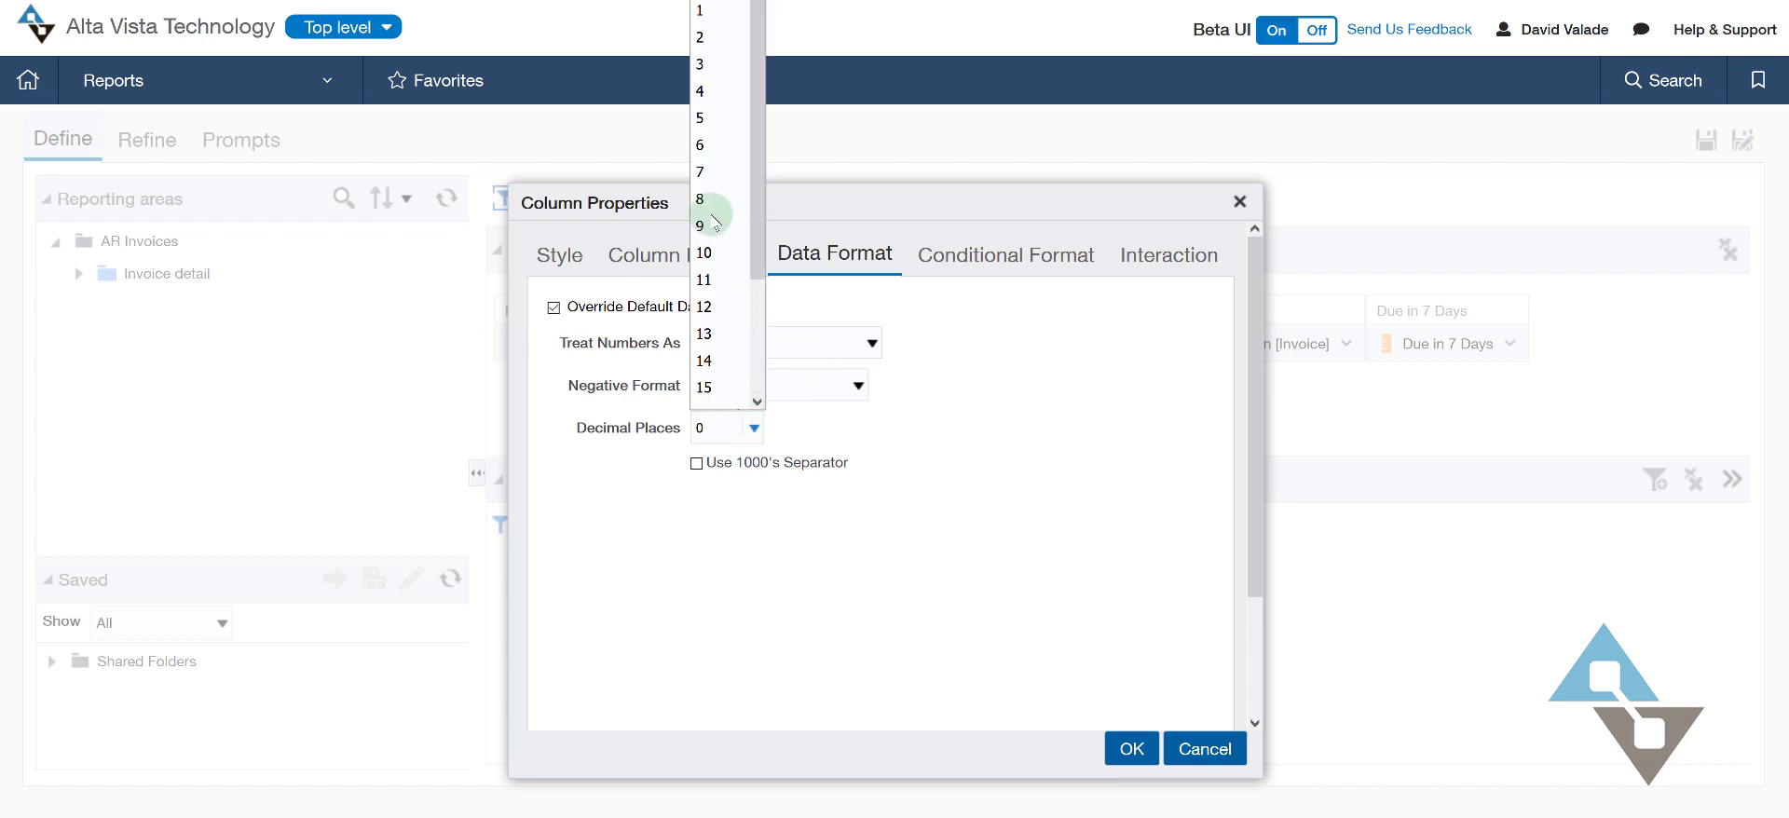
{"action": "left_click", "coordinate": [720, 36]}
{"action": "left_click", "coordinate": [872, 345]}
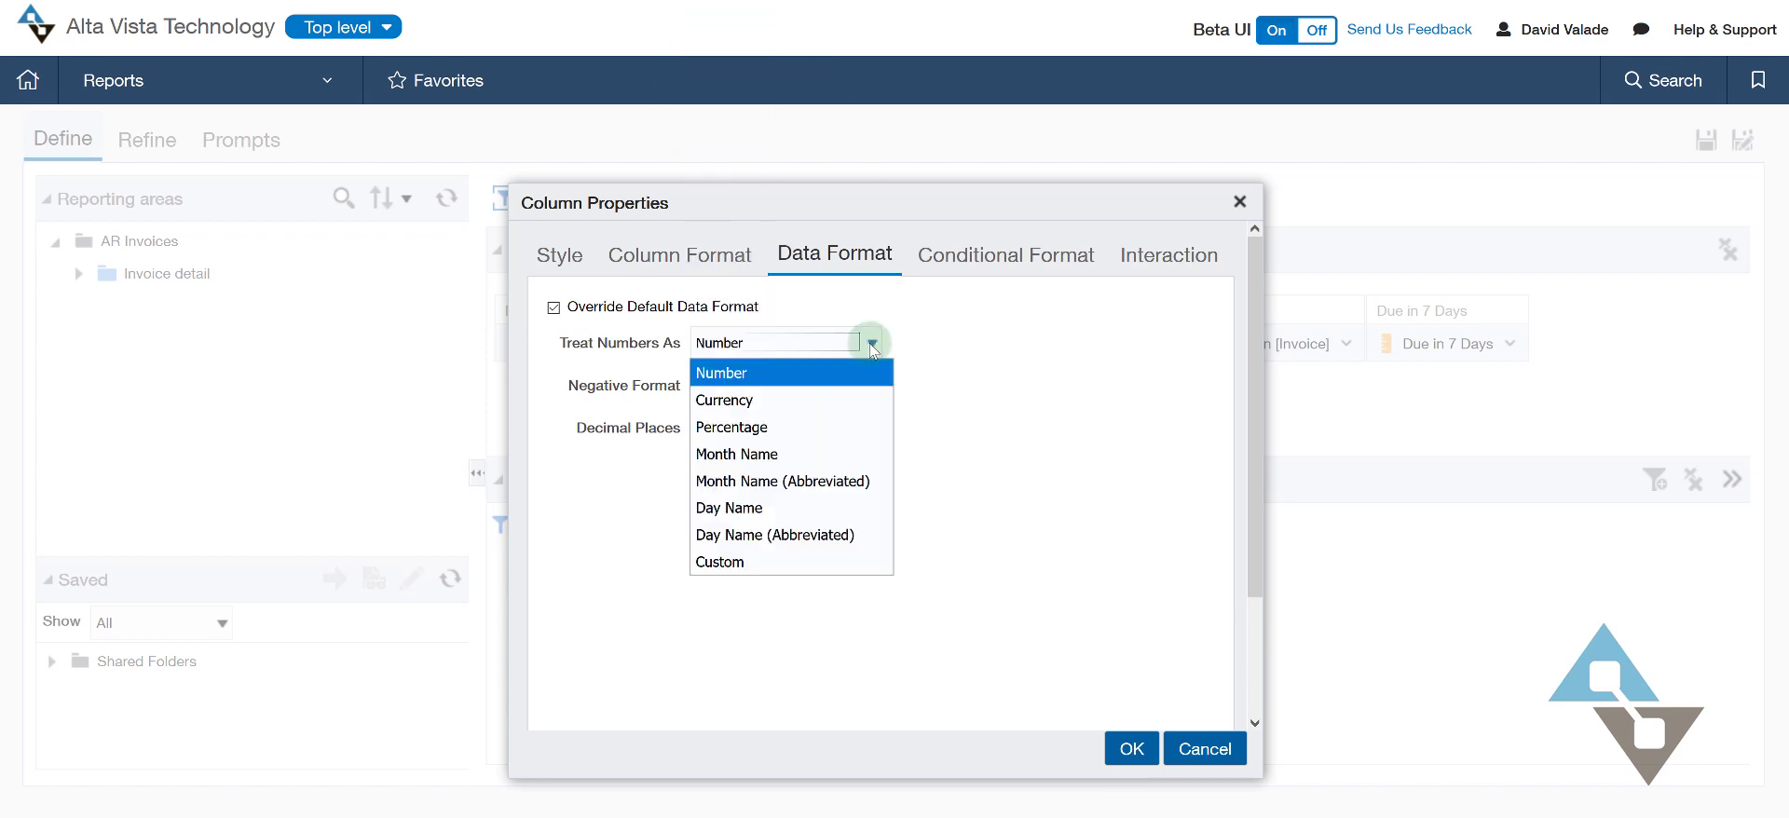
{"action": "left_click", "coordinate": [820, 399]}
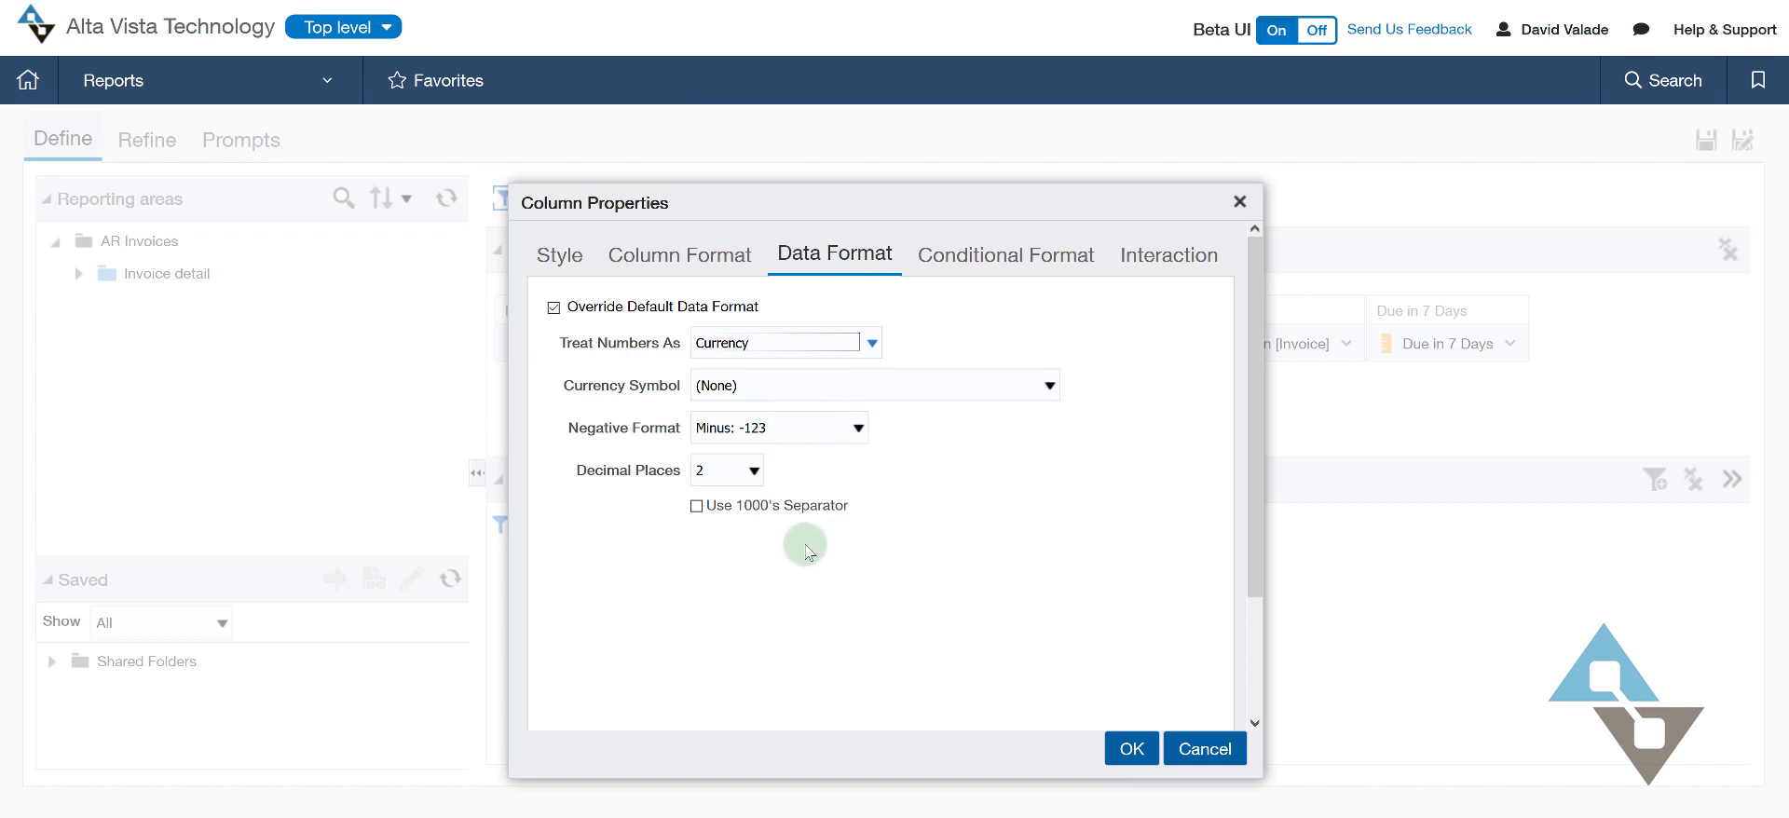
Enable the 1000's separator for the Transaction amount column, apply the properties and show the refined report table
{"action": "left_click", "coordinate": [696, 512]}
{"action": "left_click", "coordinate": [1149, 751]}
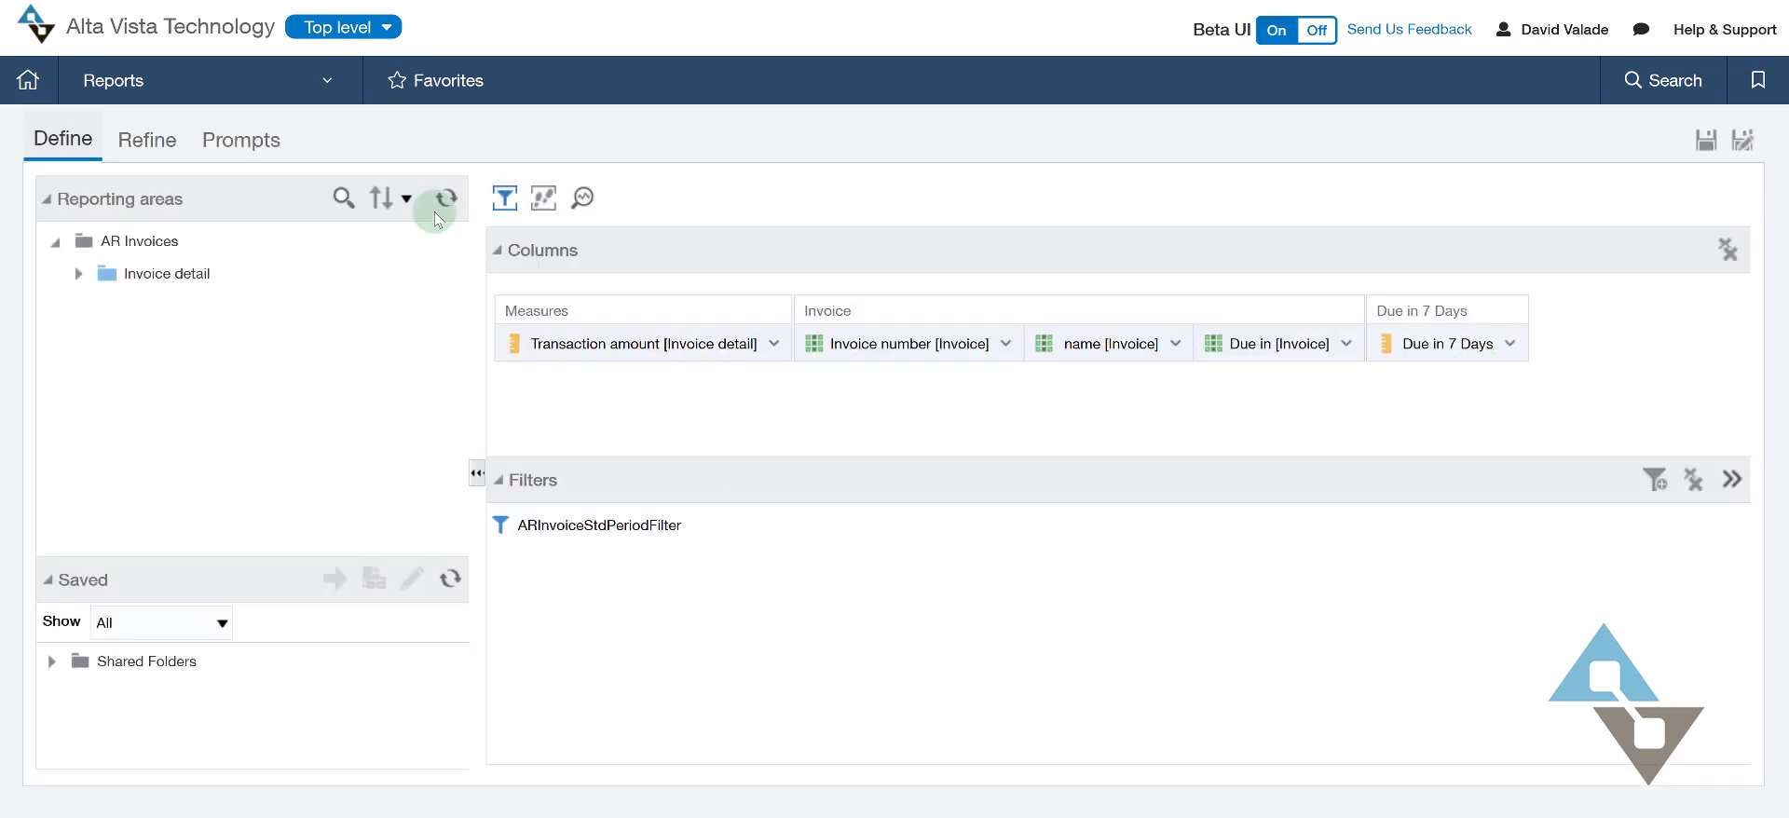
{"action": "left_click", "coordinate": [152, 140]}
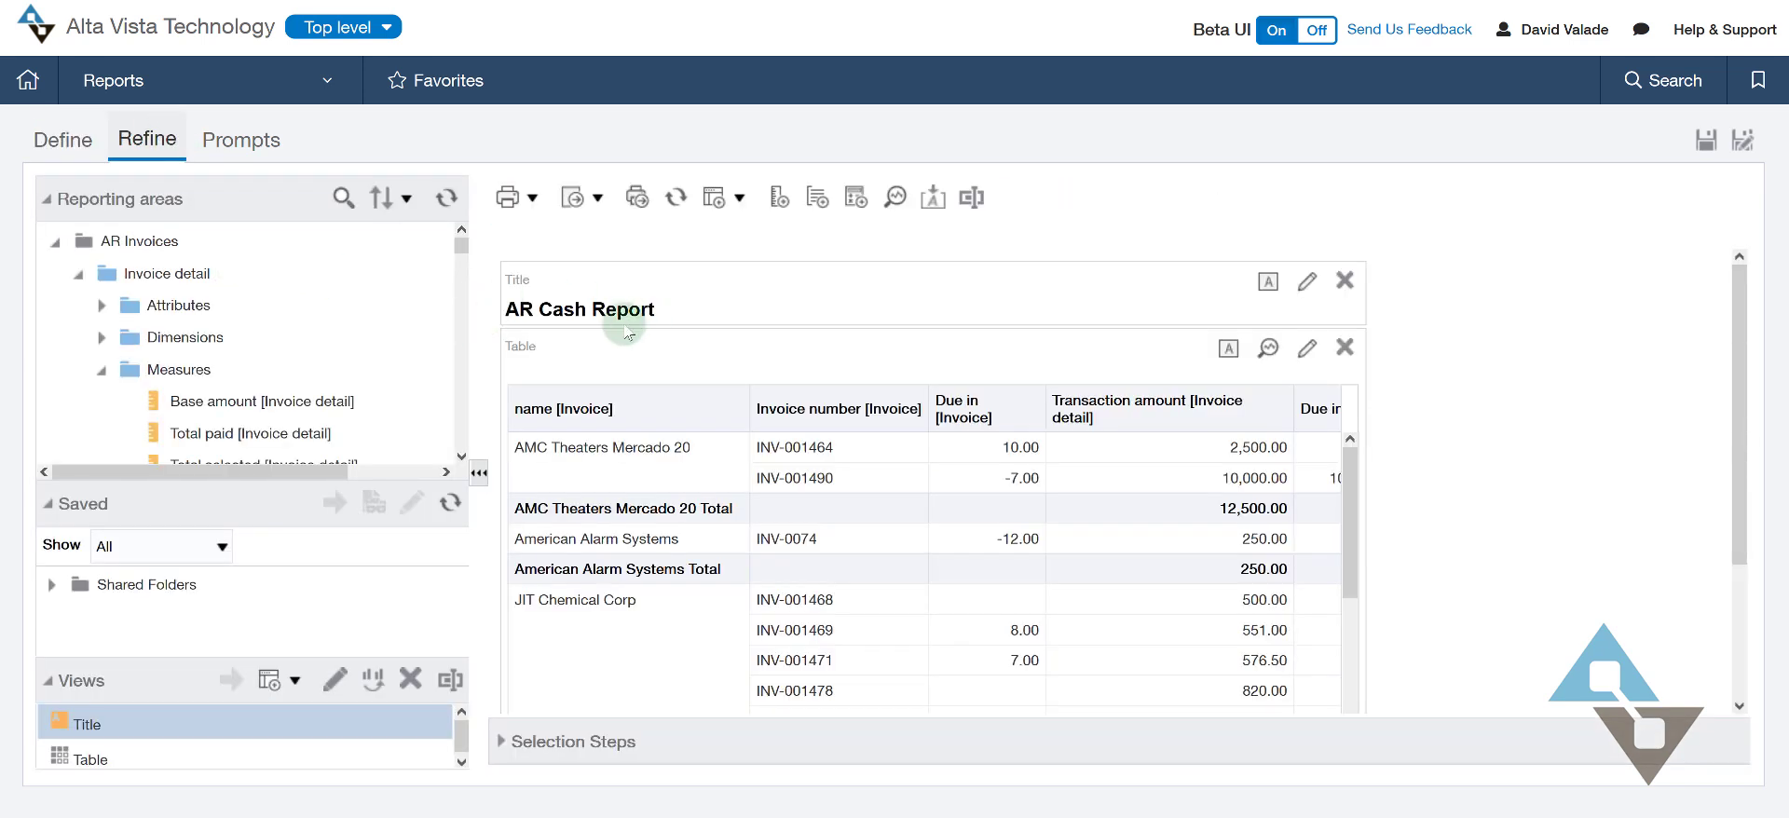
{"action": "mouse_move", "coordinate": [1191, 495]}
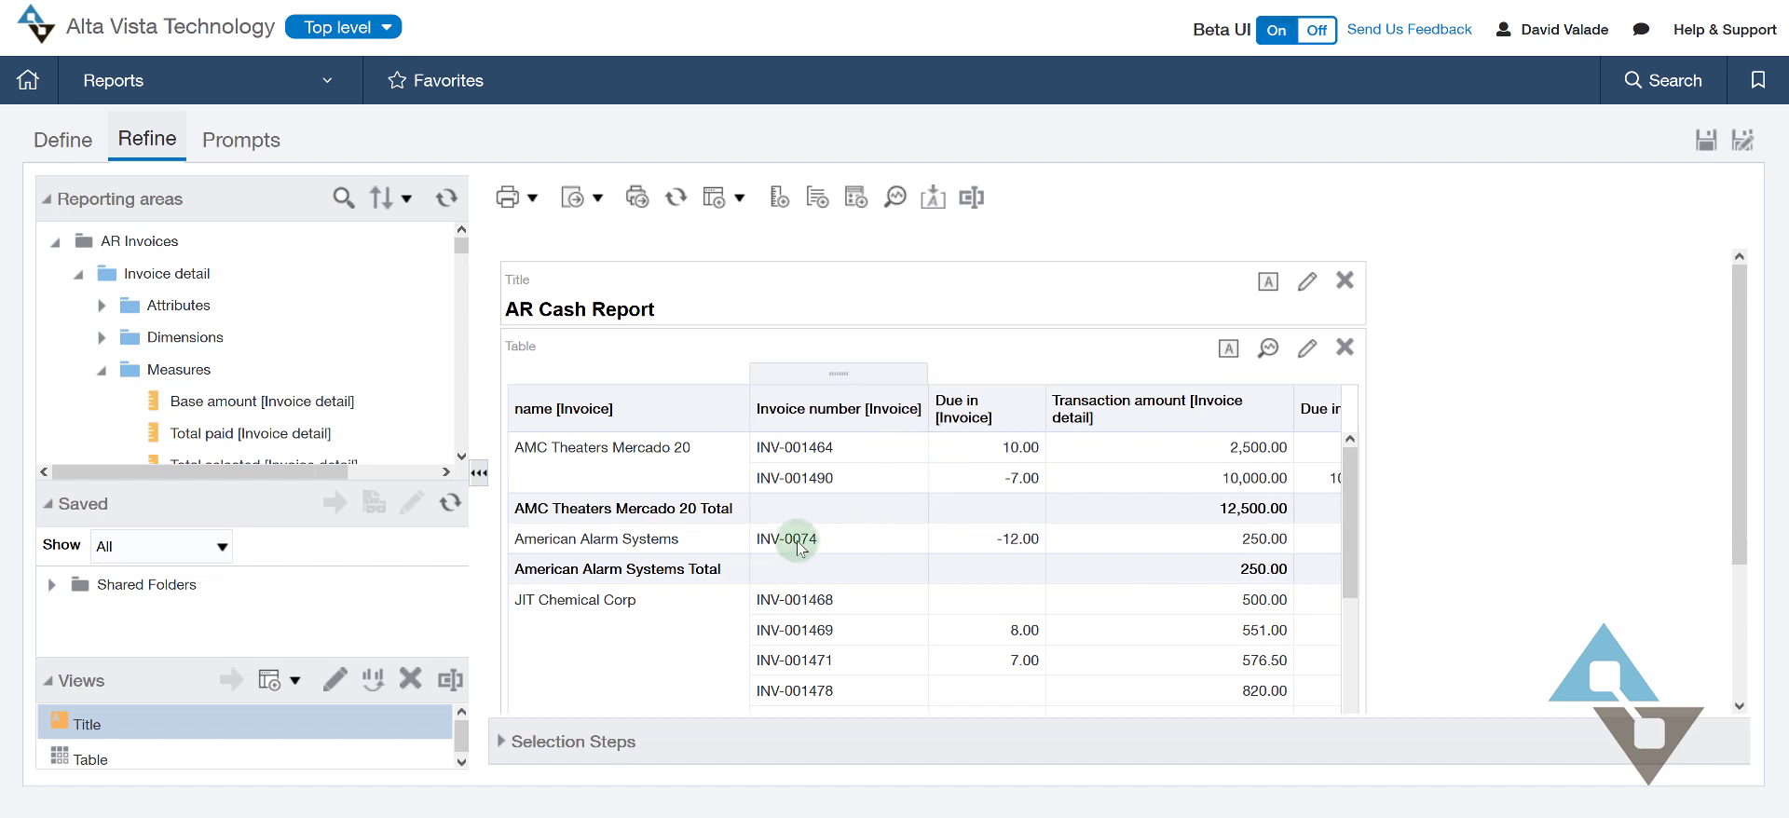
{"action": "mouse_move", "coordinate": [540, 411]}
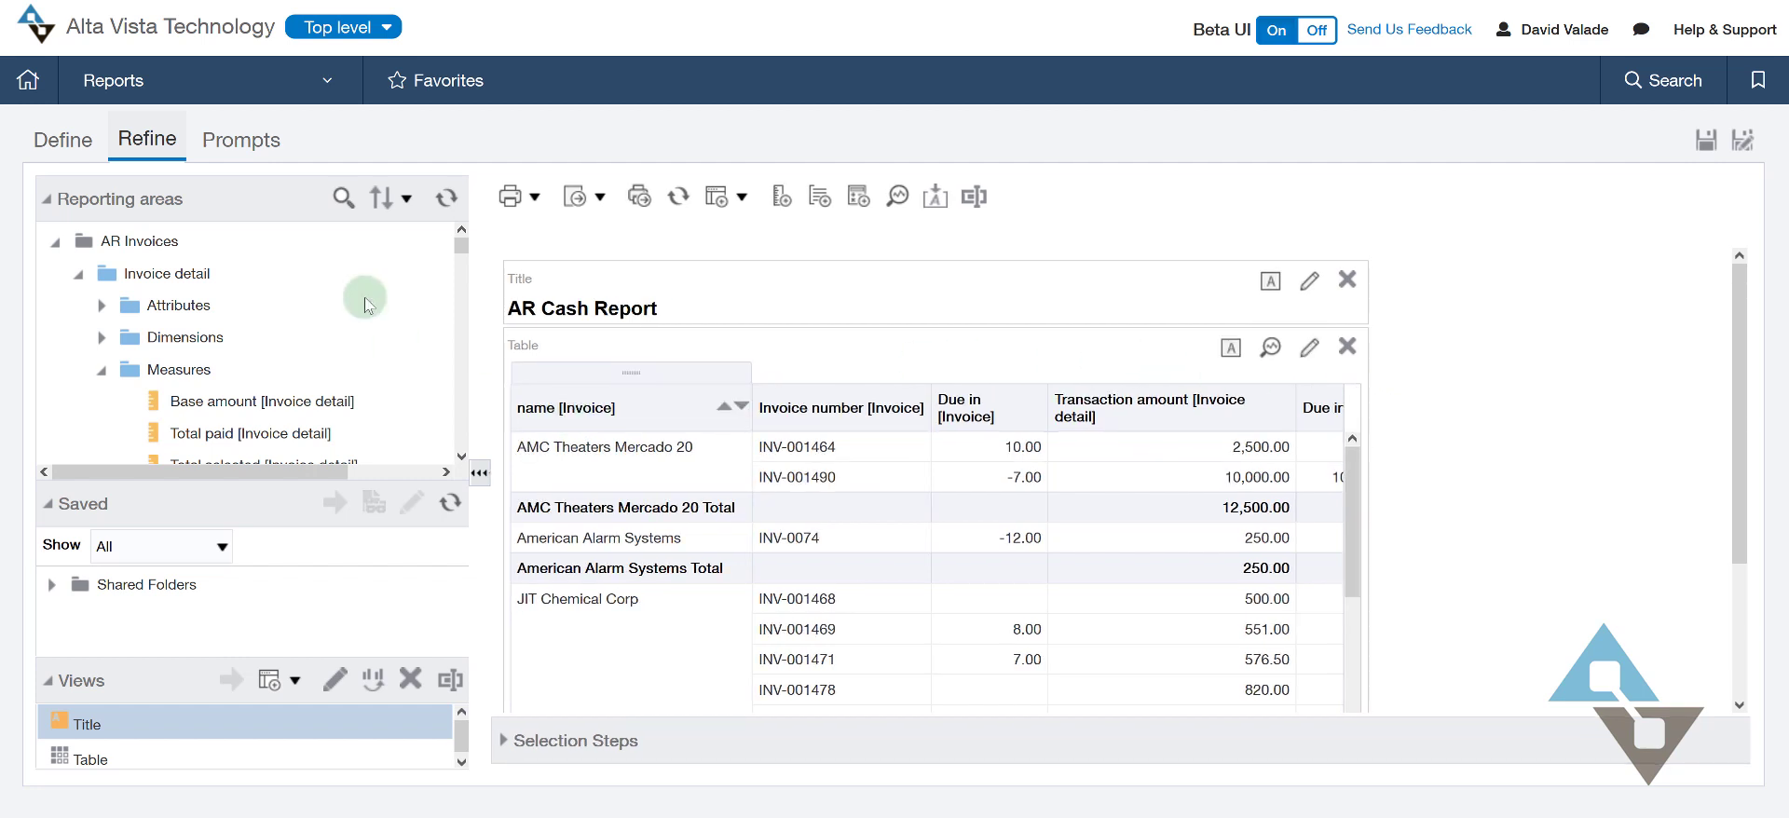
In the report definition, enable custom headings for the name [Invoice] column and set its column title to Customer Number
{"action": "left_click", "coordinate": [82, 135]}
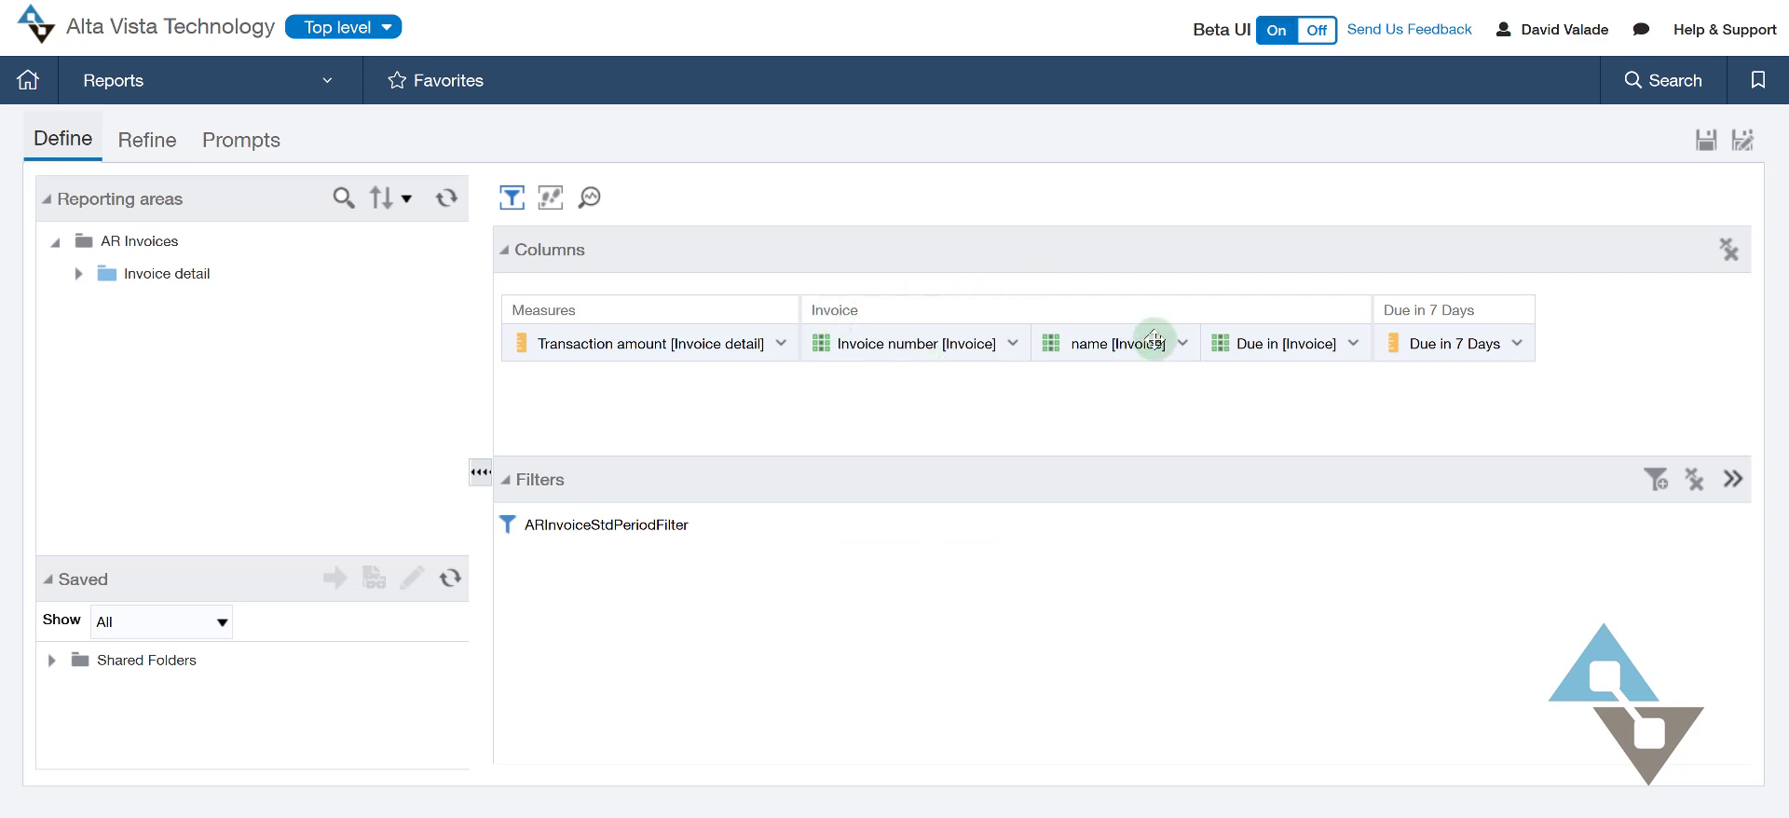
{"action": "left_click", "coordinate": [1182, 344]}
{"action": "left_click", "coordinate": [1248, 457]}
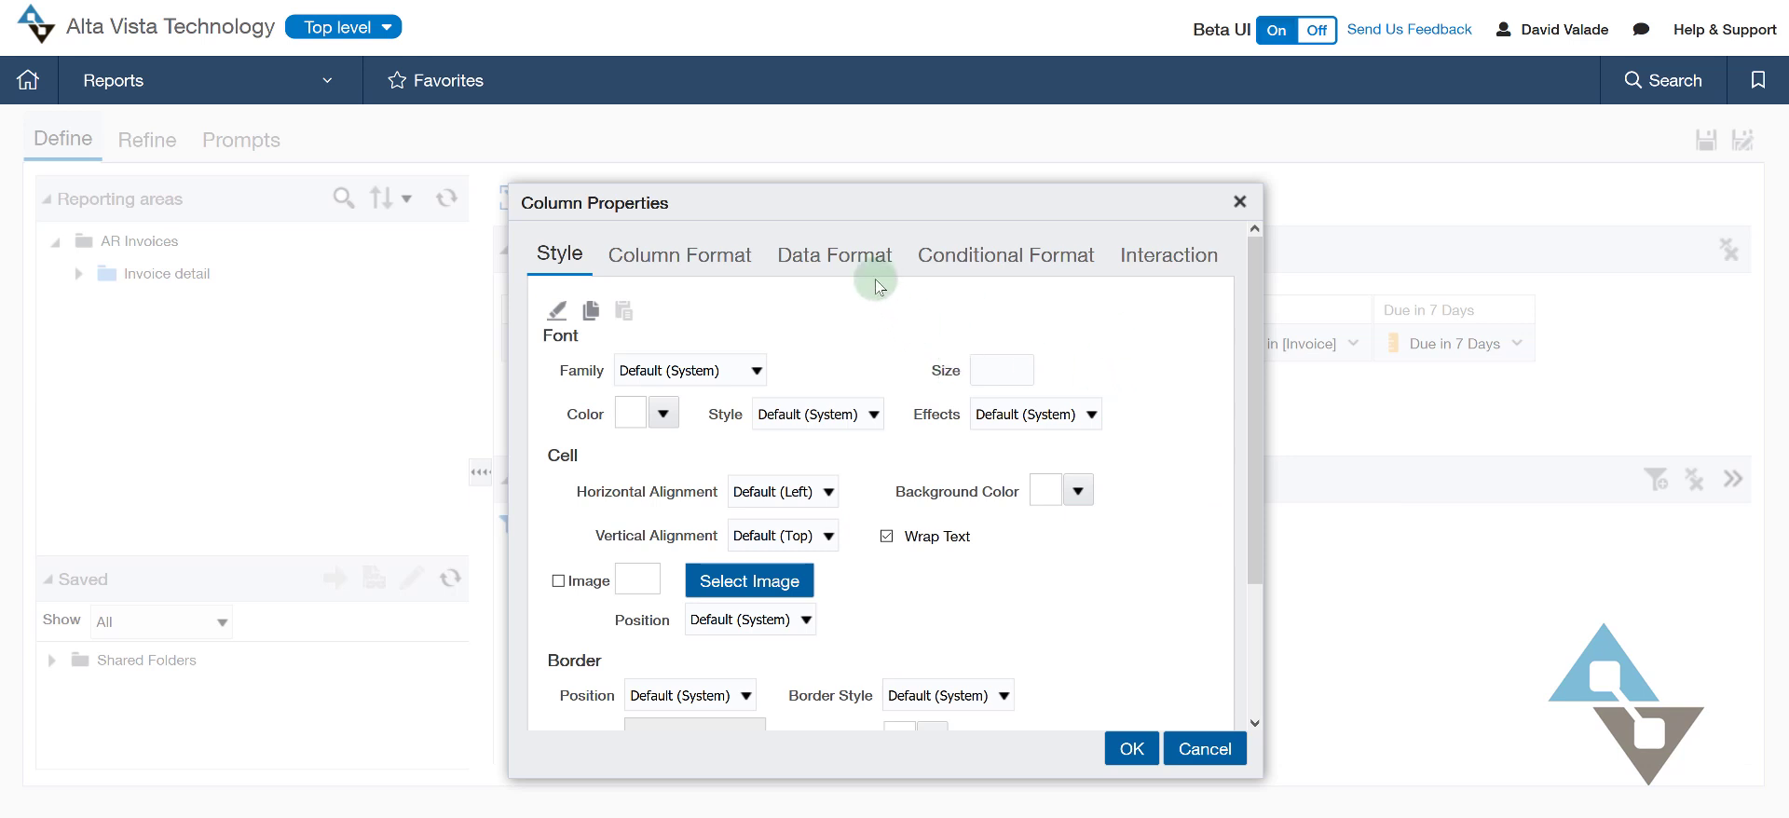
{"action": "left_click", "coordinate": [657, 257]}
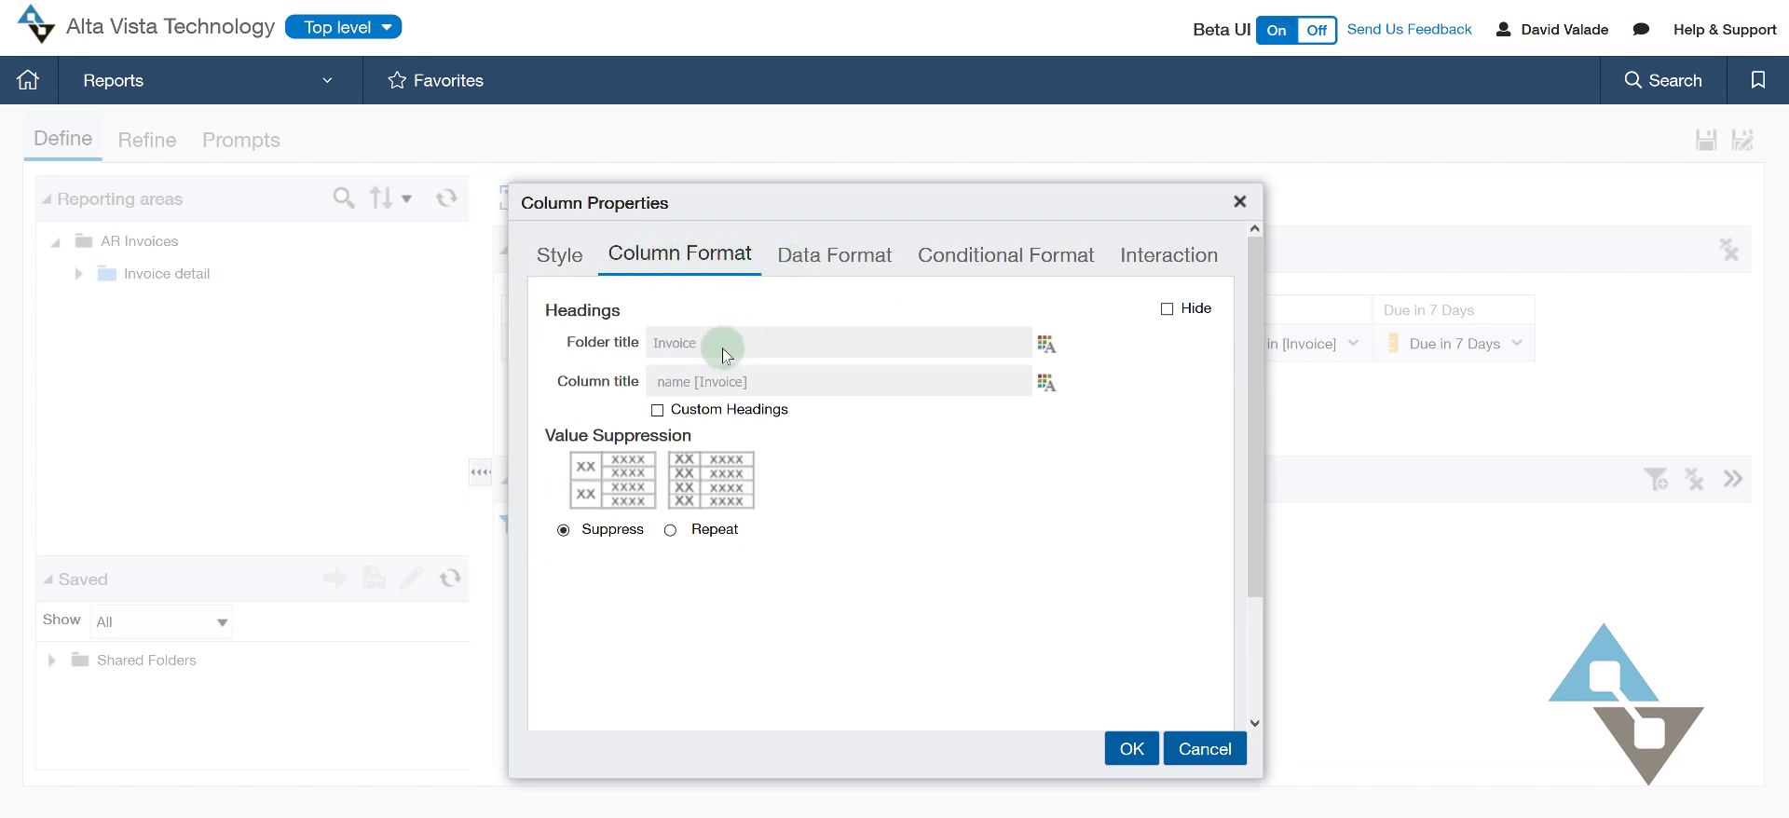
{"action": "left_click", "coordinate": [658, 410]}
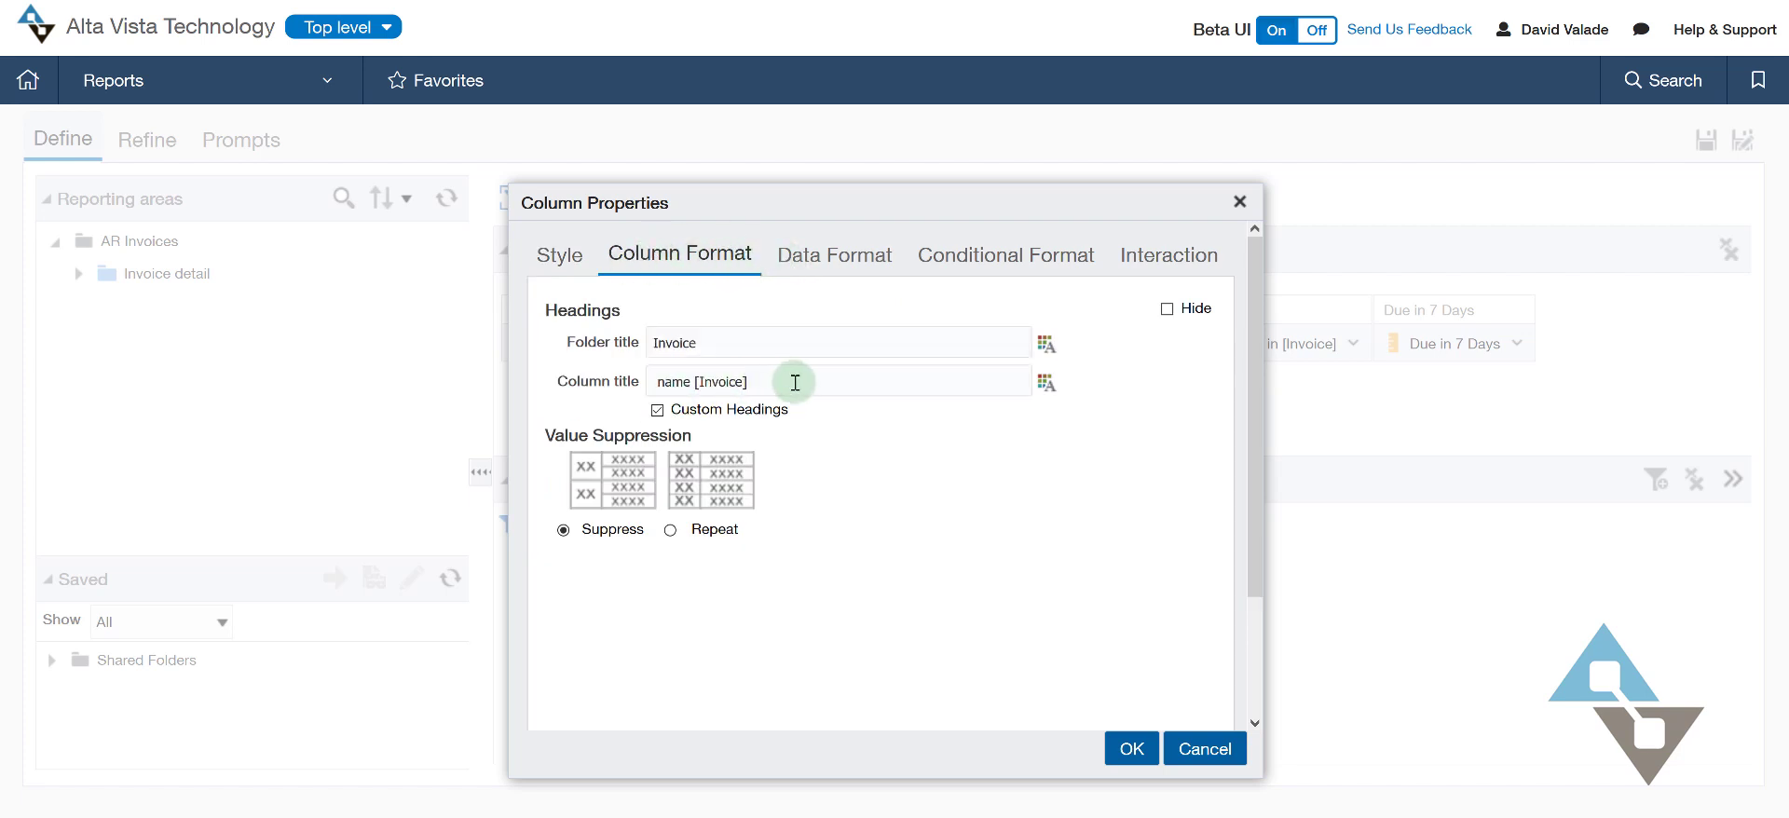
{"action": "left_click_drag", "start_coordinate": [795, 381], "coordinate": [508, 386]}
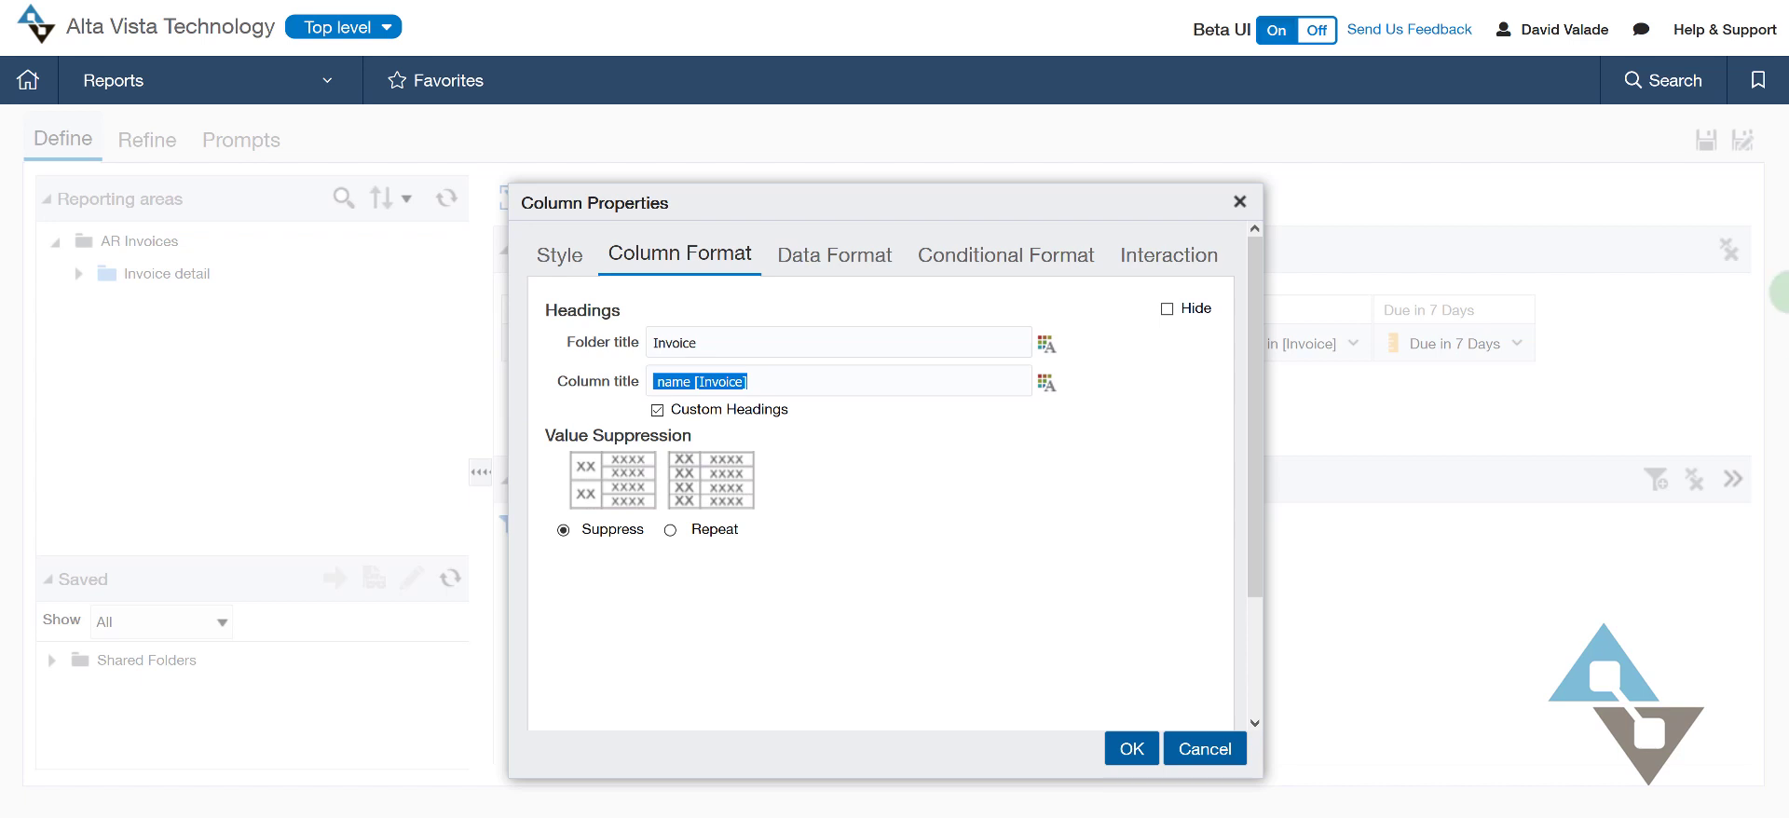
{"action": "type", "text": "Customer Number"}
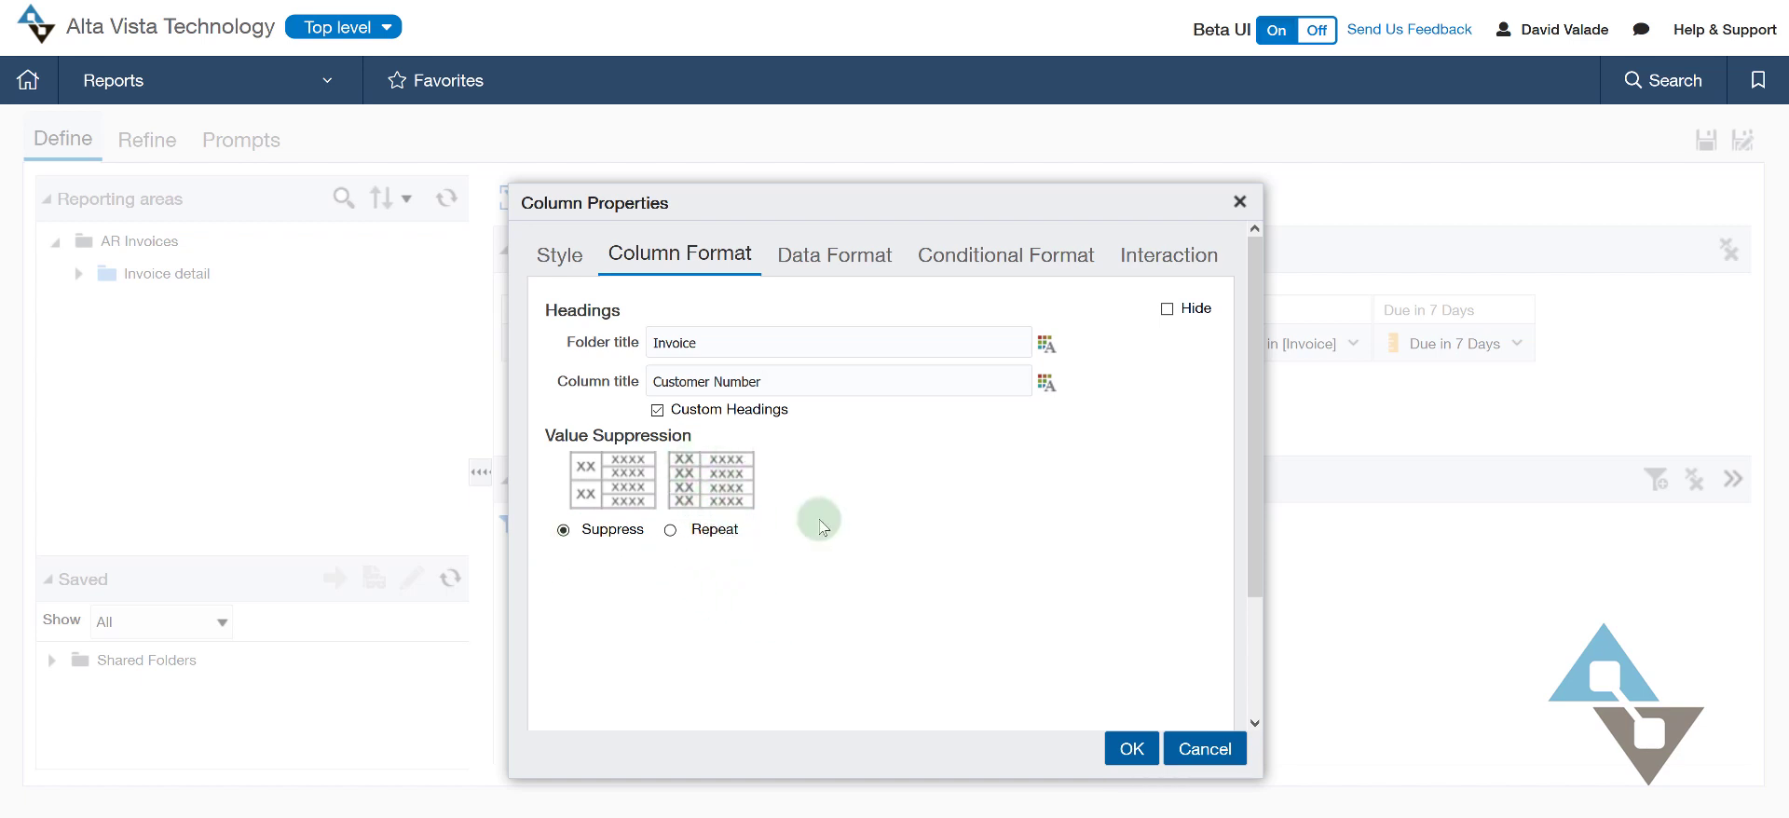
{"action": "left_click", "coordinate": [1131, 750]}
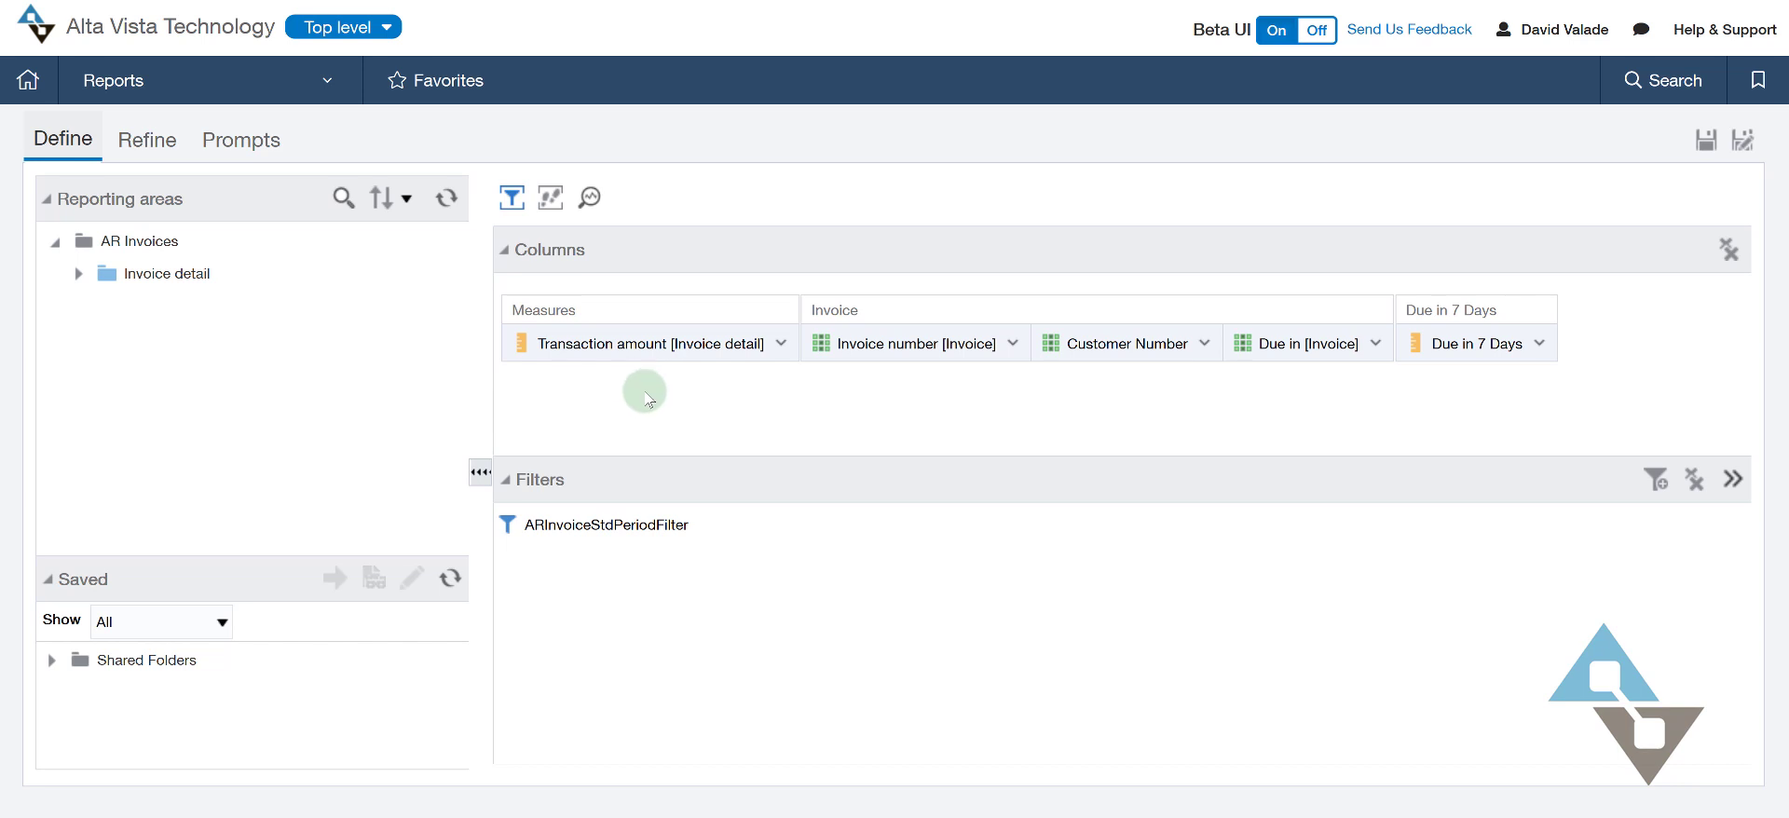
Show the refined AR Cash Report table and save the report
{"action": "left_click", "coordinate": [151, 154]}
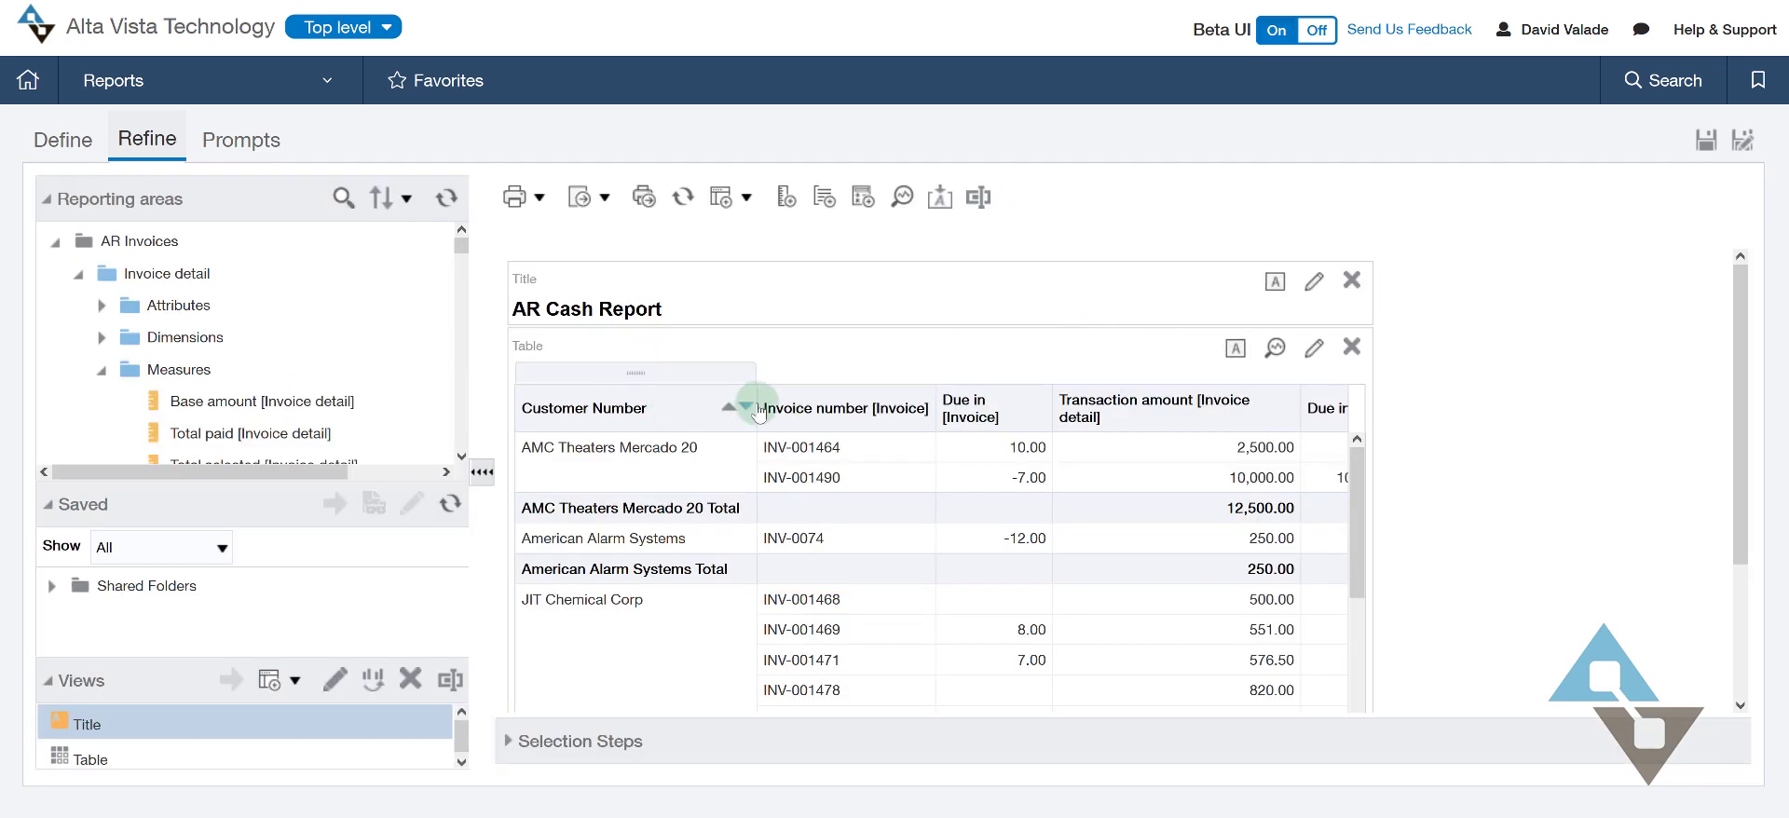
{"action": "left_click", "coordinate": [1708, 152]}
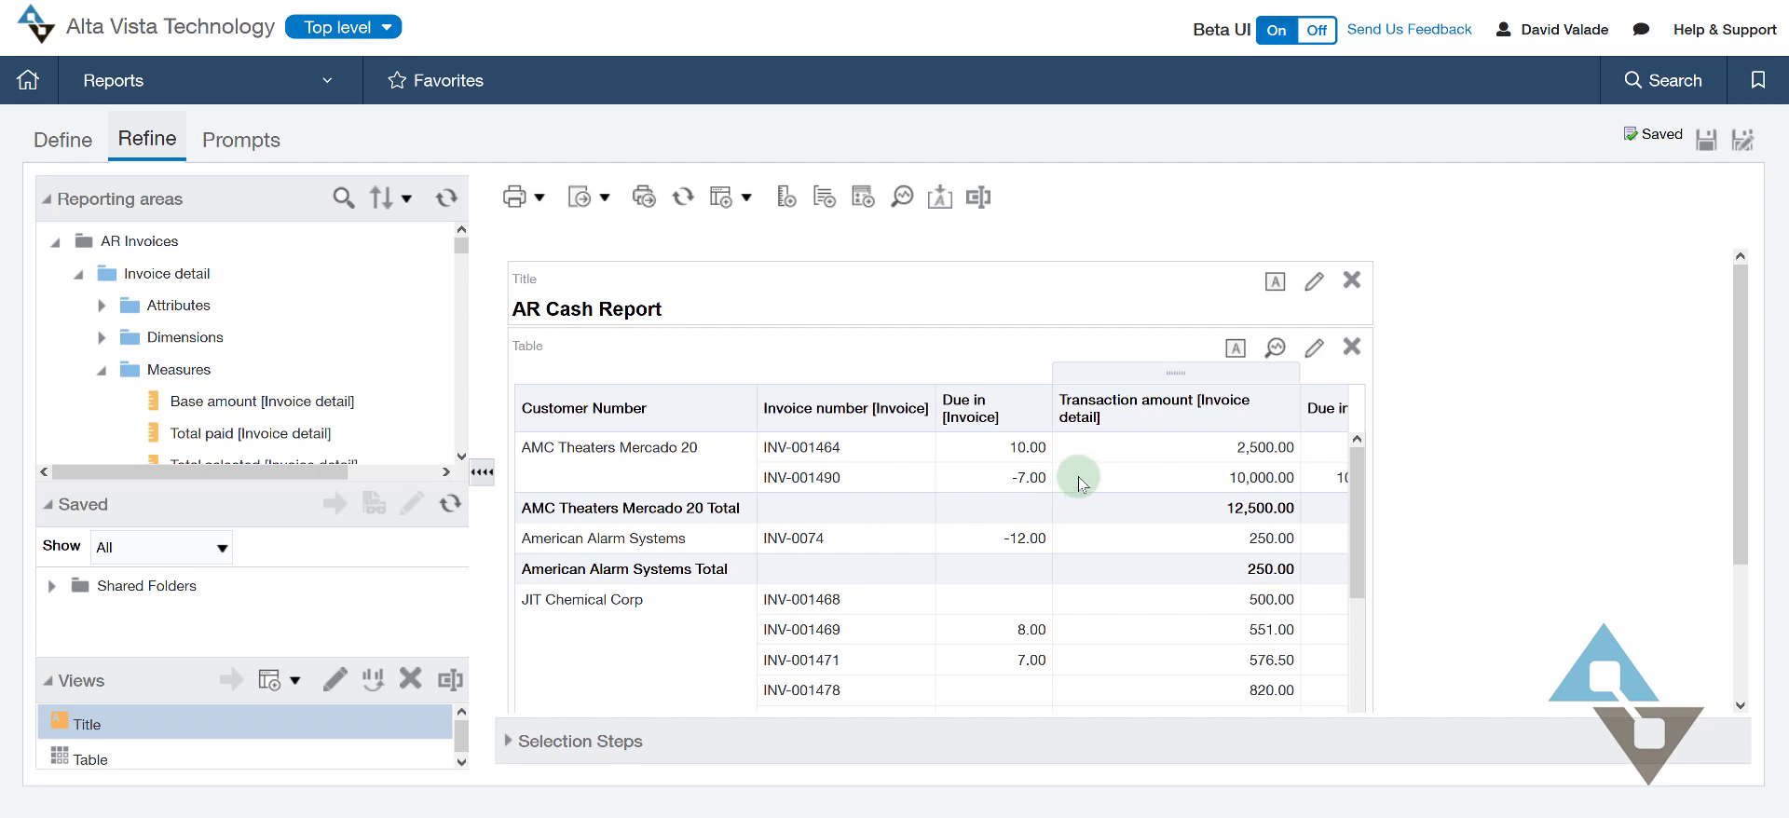
{"action": "mouse_move", "coordinate": [1090, 433]}
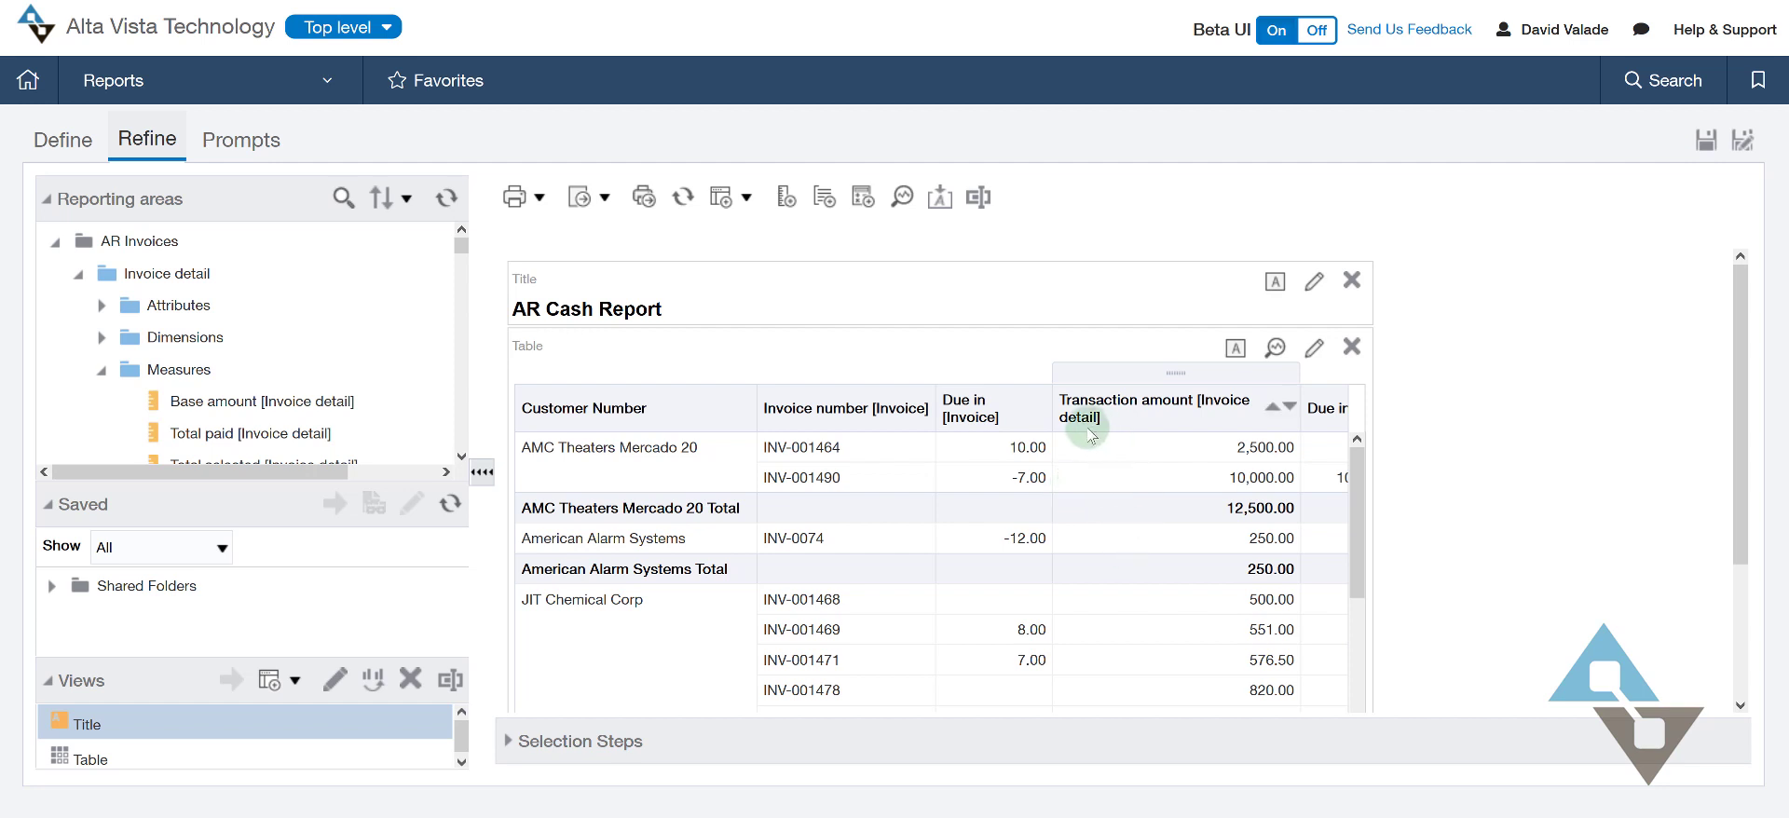
{"action": "mouse_move", "coordinate": [1204, 406]}
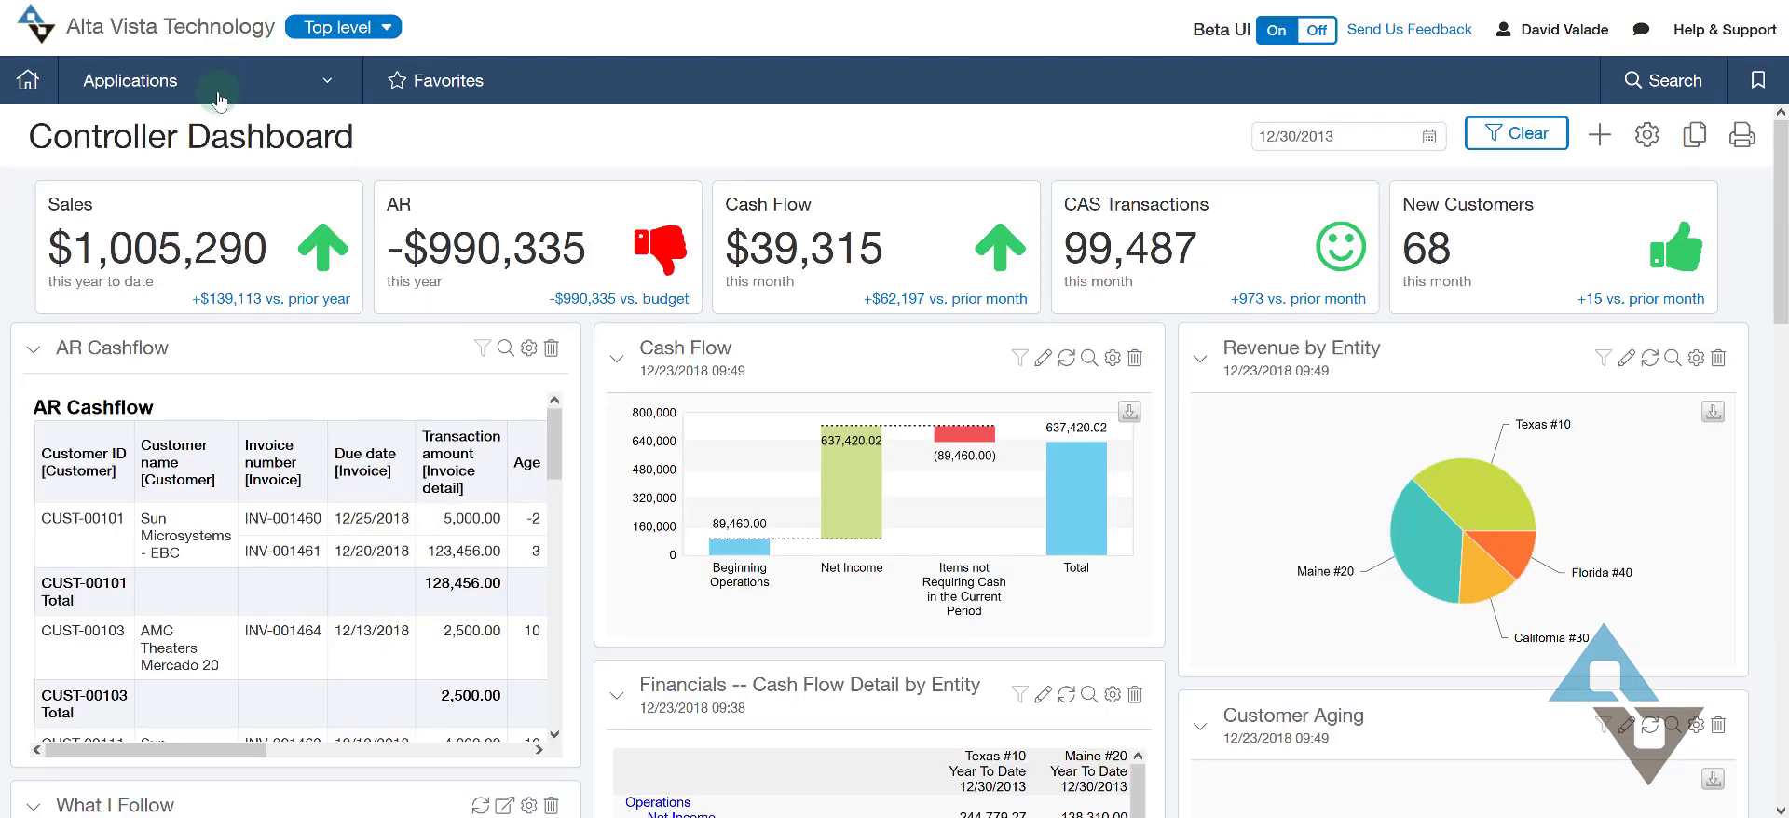
{"action": "left_click", "coordinate": [317, 555]}
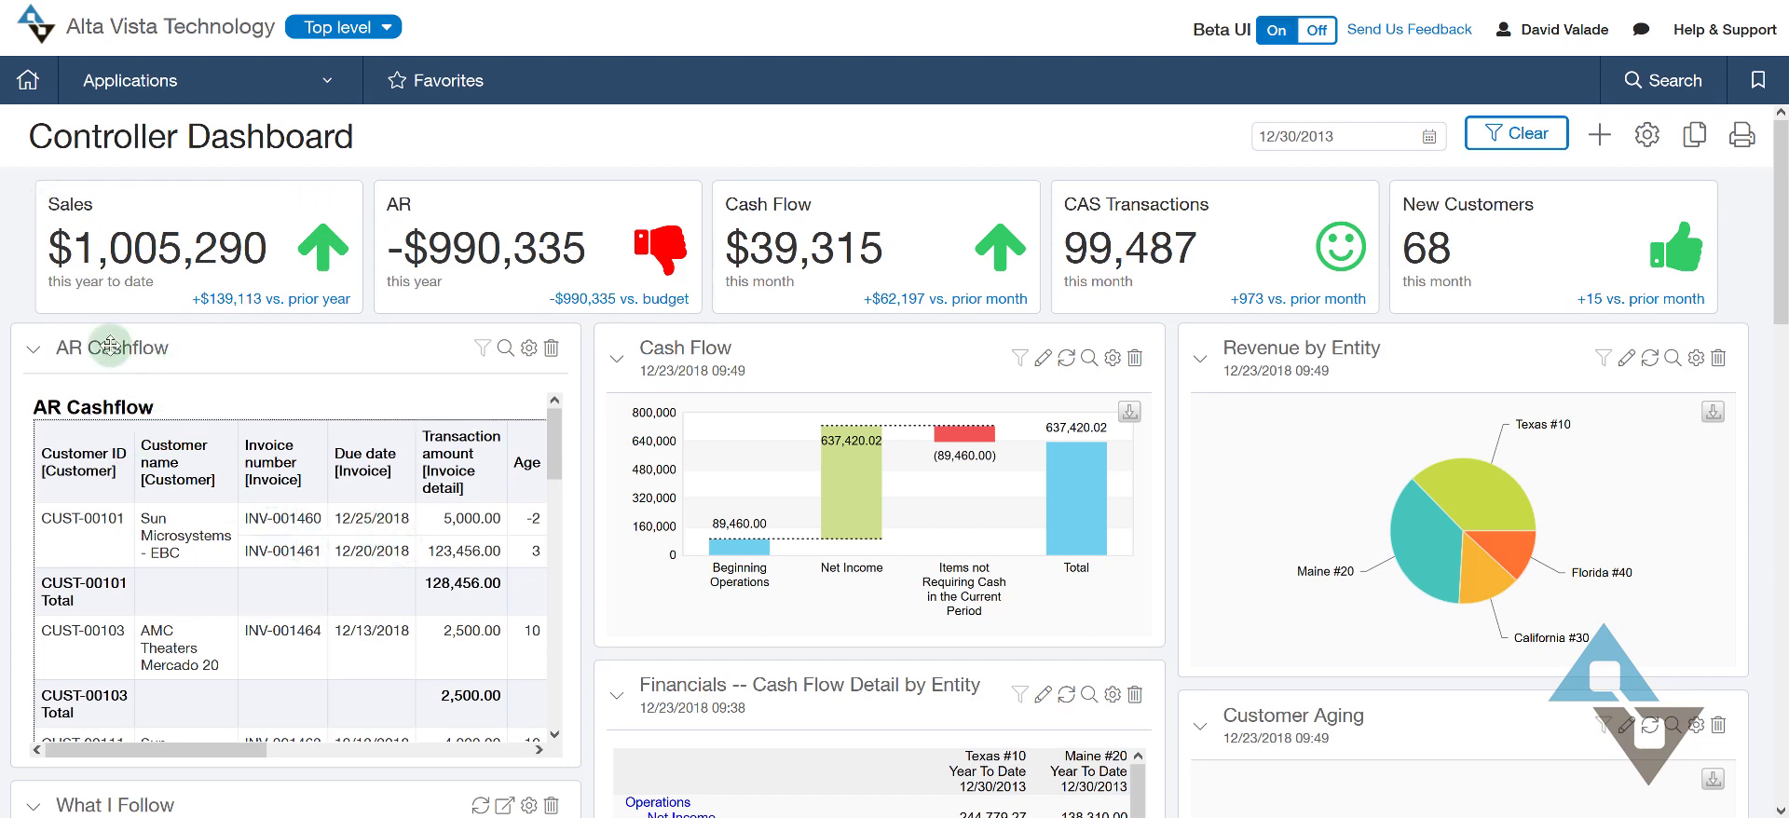
{"action": "left_click_drag", "start_coordinate": [554, 471], "coordinate": [551, 404]}
{"action": "left_click", "coordinate": [505, 351]}
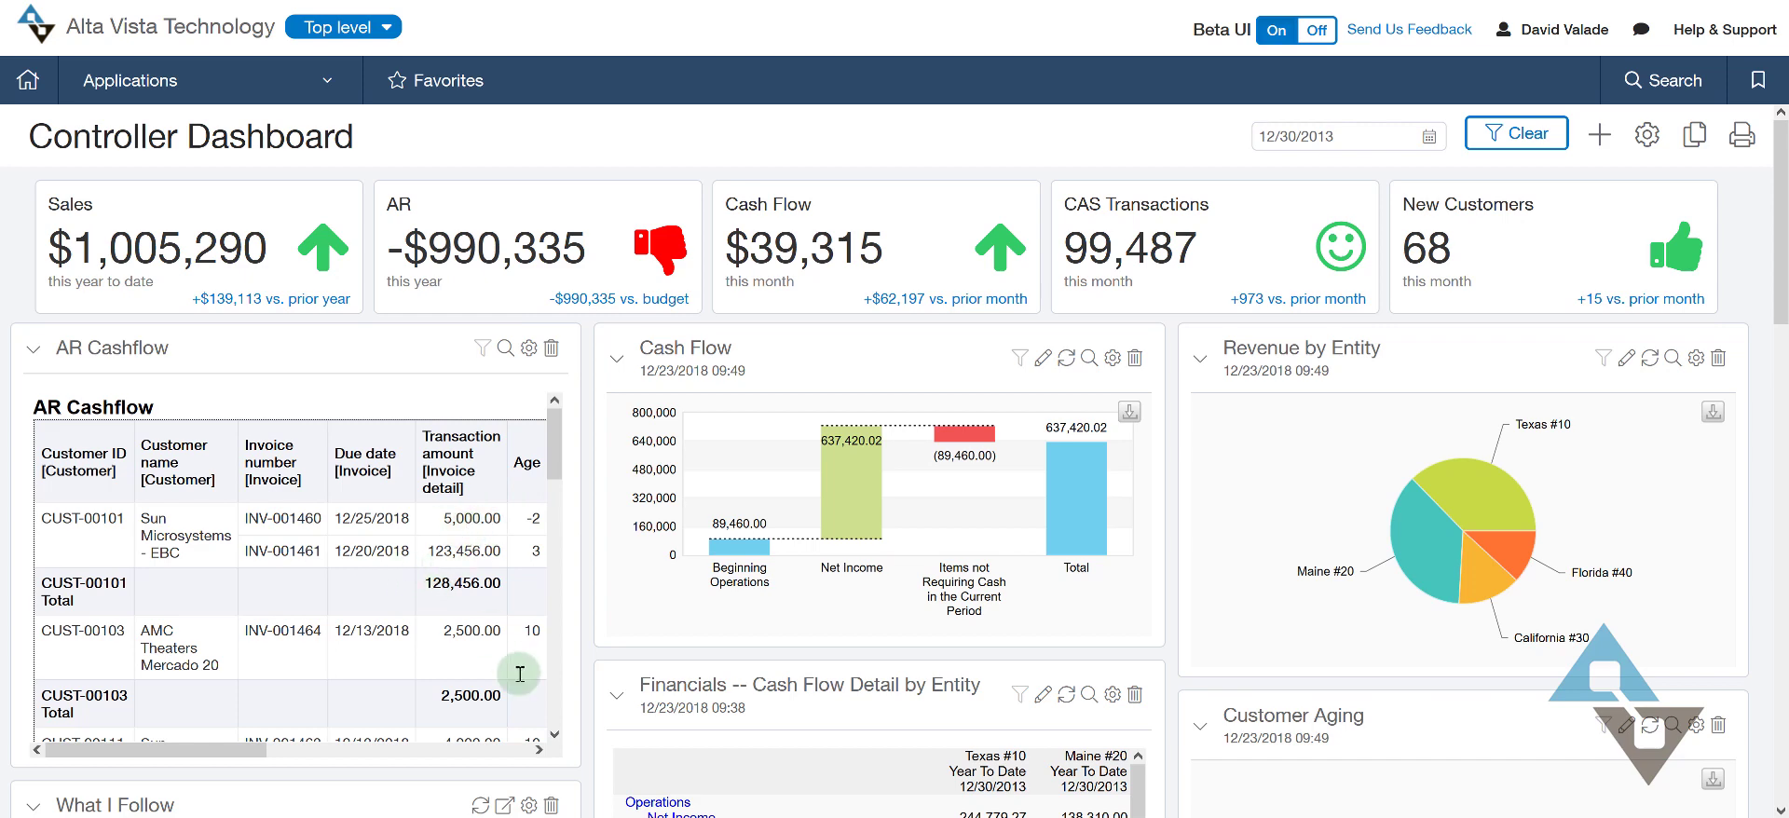
{"action": "left_click_drag", "start_coordinate": [265, 763], "coordinate": [201, 751]}
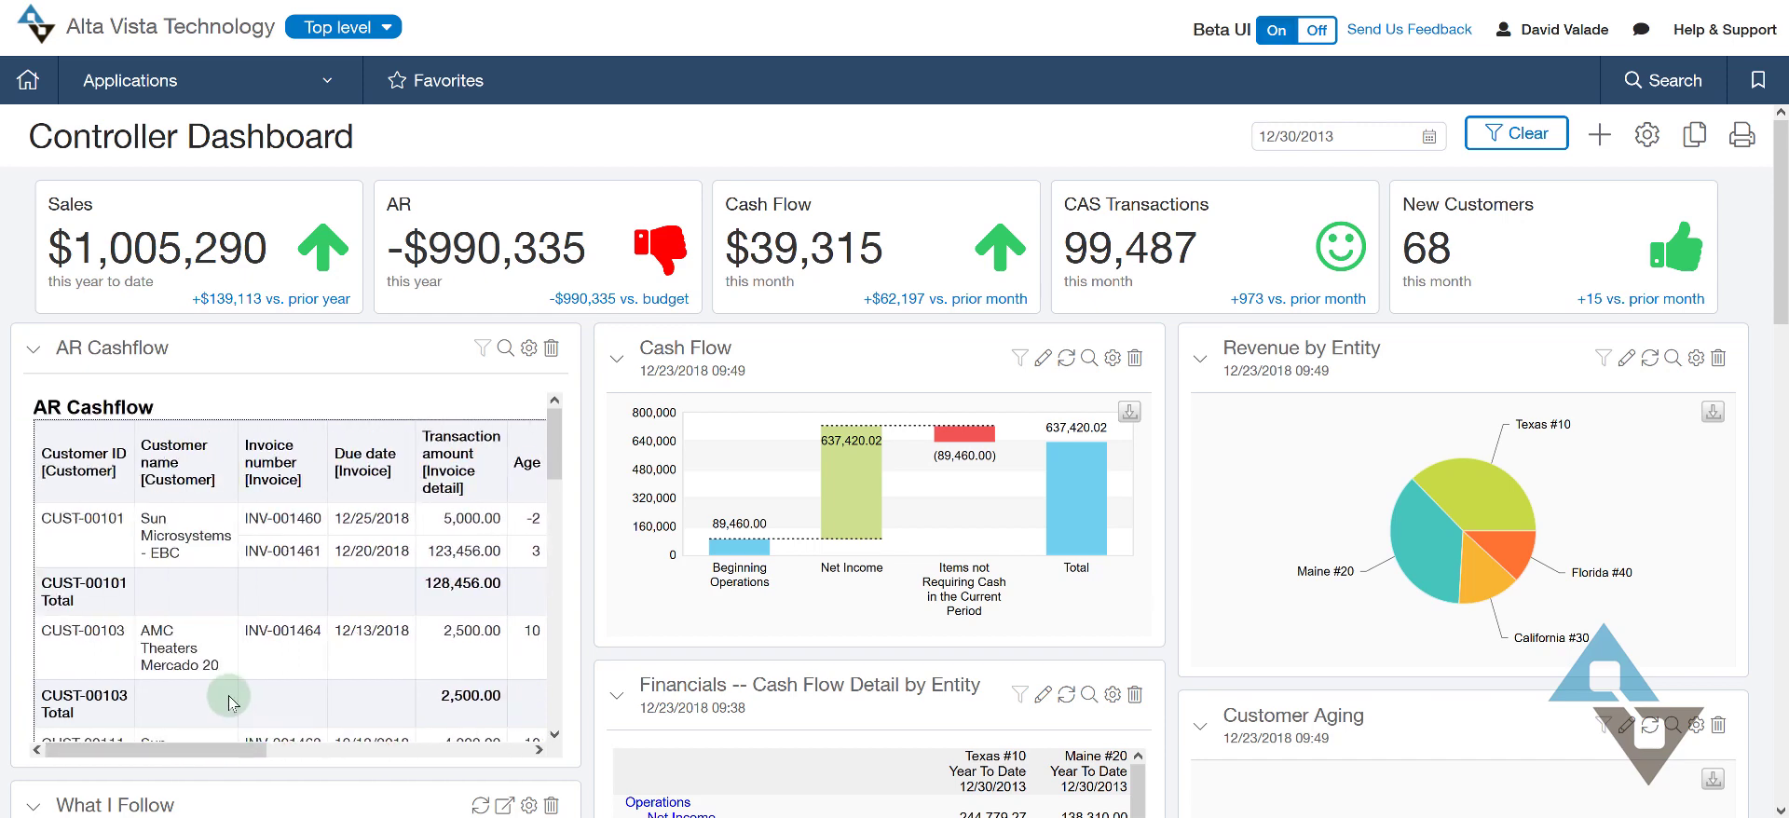